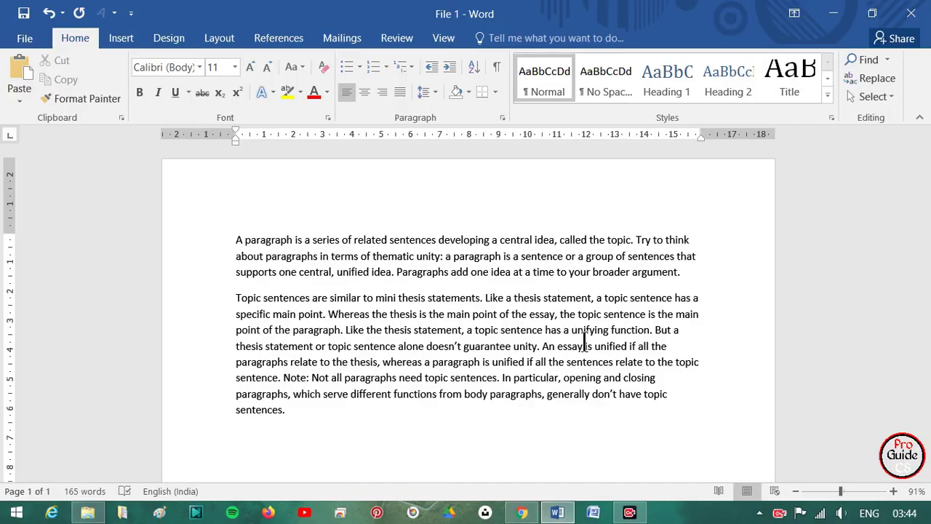
Look over the File page's New options, return to the document, and zoom out to 67%
{"action": "left_click", "coordinate": [13, 45]}
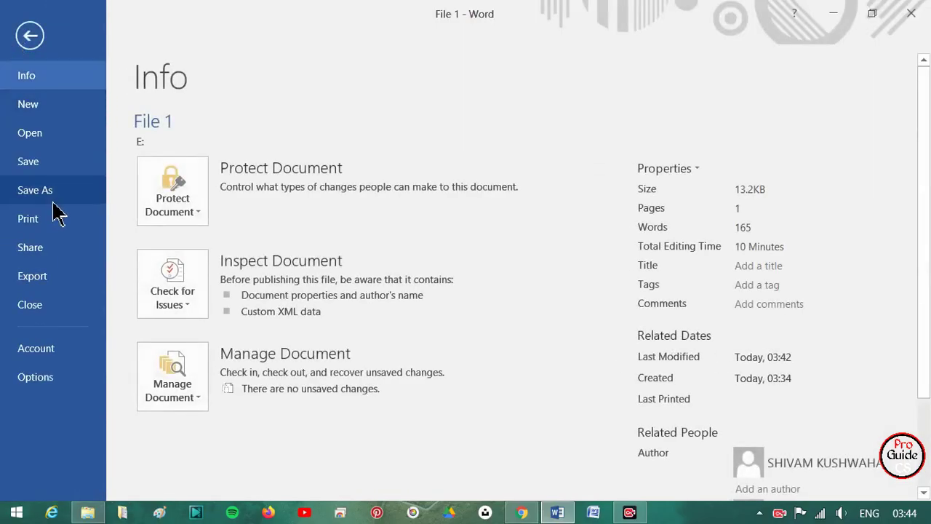
{"action": "left_click", "coordinate": [57, 105]}
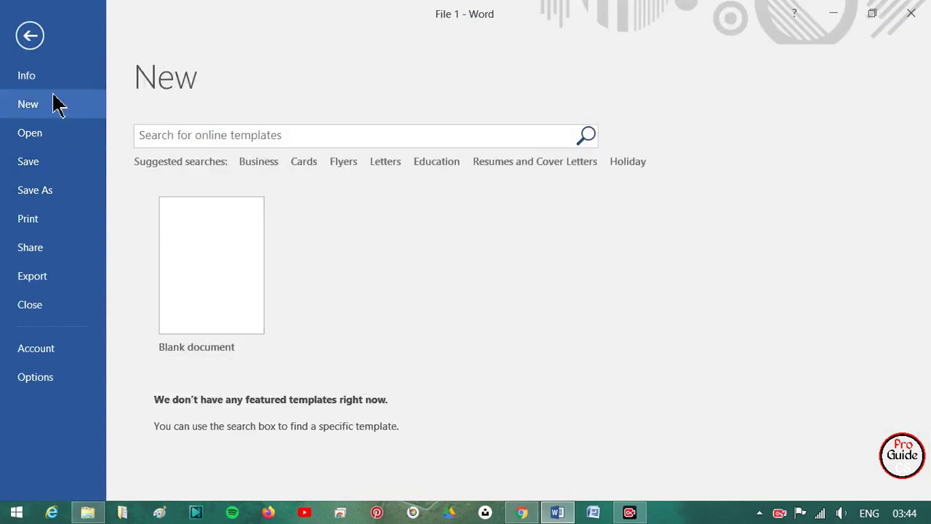
{"action": "left_click", "coordinate": [29, 36]}
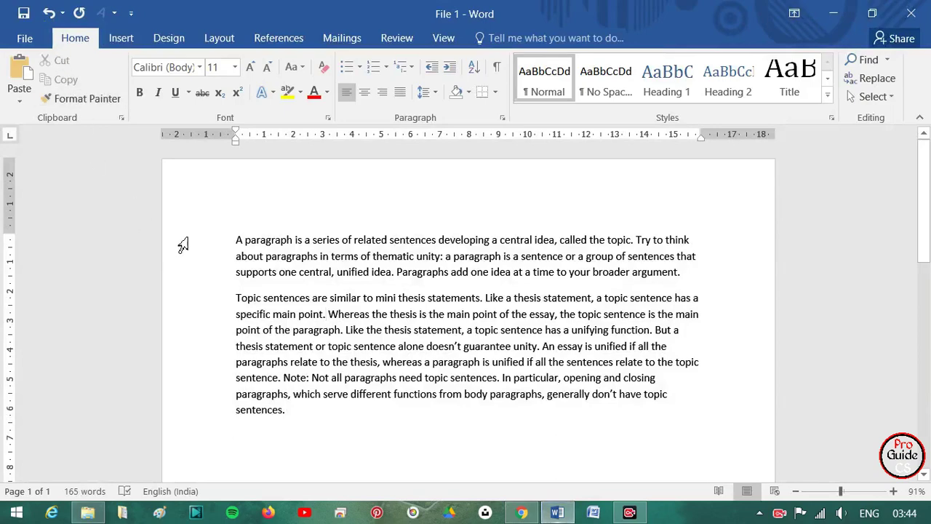
{"action": "left_click", "coordinate": [830, 492]}
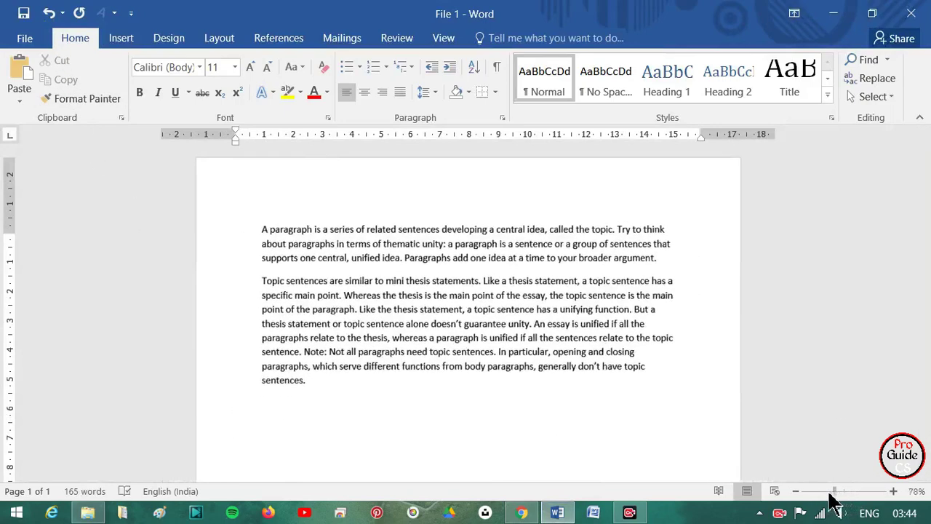
{"action": "left_click_drag", "start_coordinate": [830, 492], "coordinate": [826, 491]}
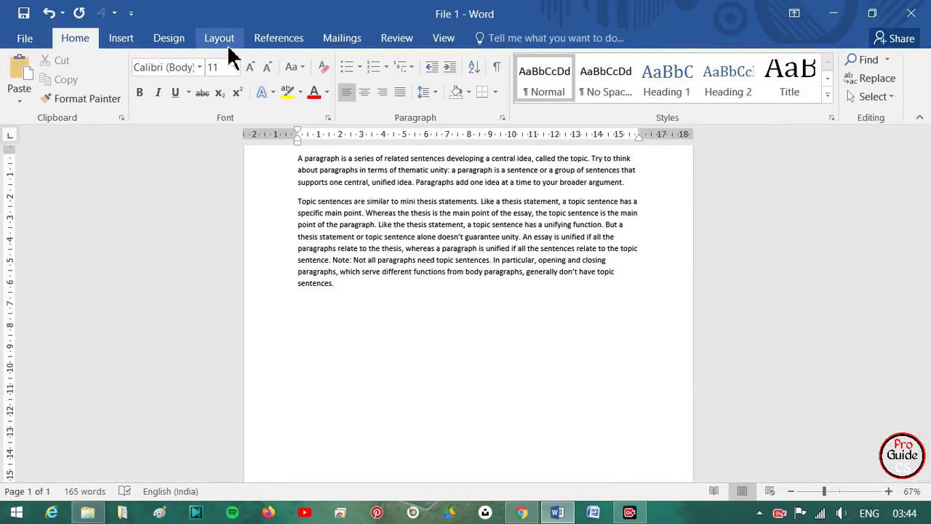
Check the Layout paper size list twice without changes, then toggle Format Painter on and off
{"action": "left_click", "coordinate": [197, 42]}
{"action": "left_click", "coordinate": [110, 102]}
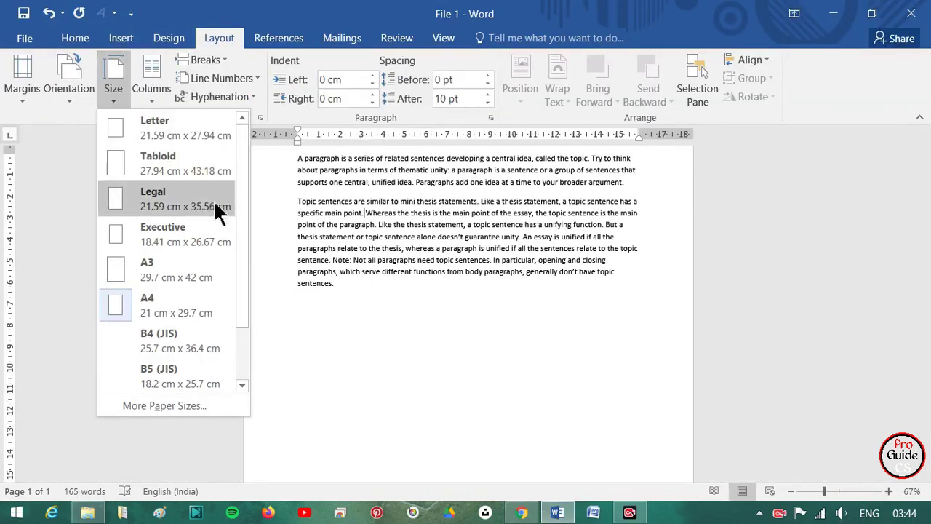
{"action": "left_click", "coordinate": [379, 206]}
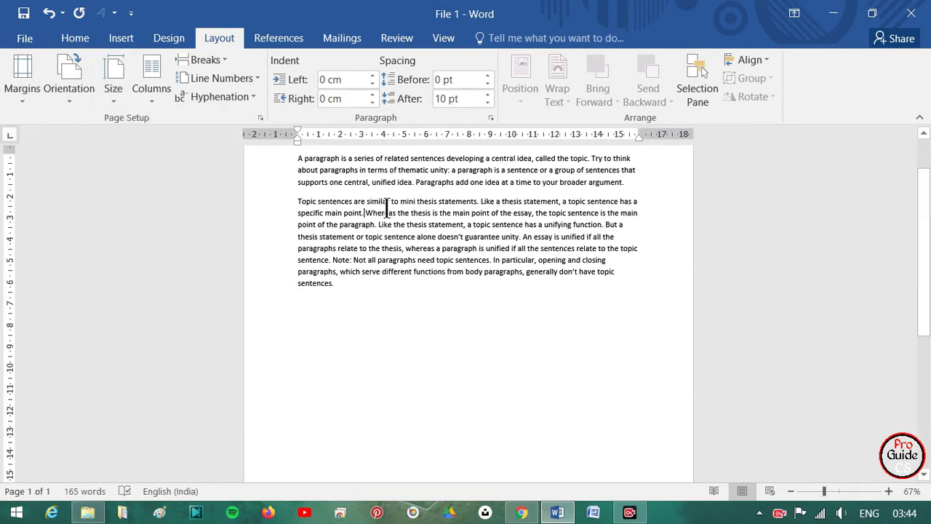
{"action": "left_click", "coordinate": [75, 40]}
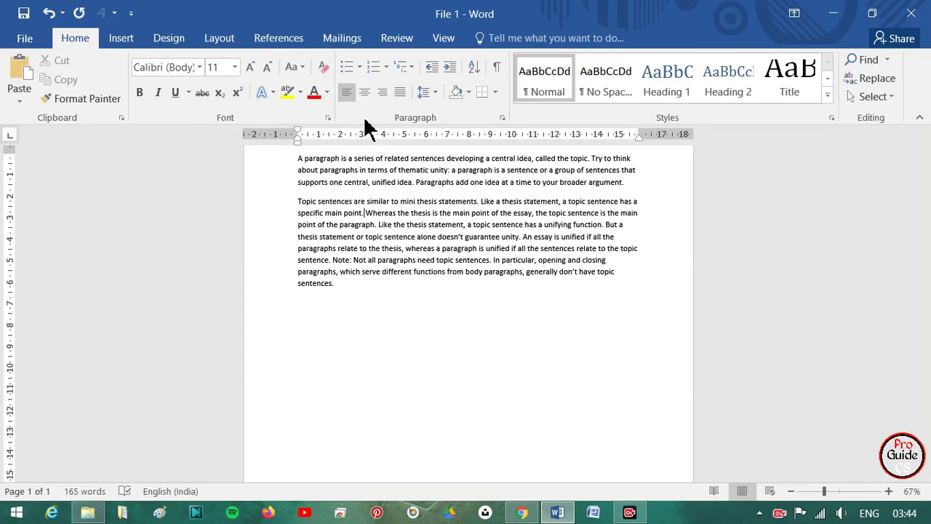
{"action": "left_click", "coordinate": [218, 40]}
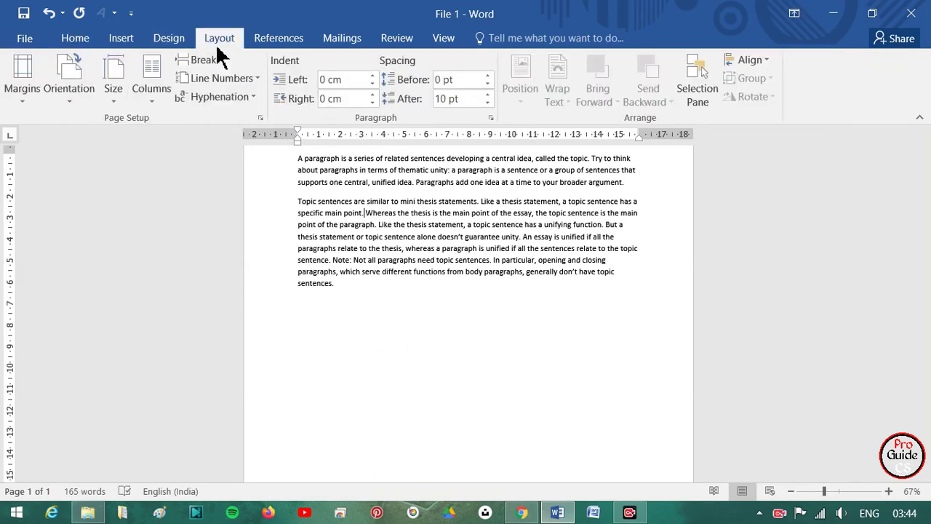
{"action": "left_click", "coordinate": [113, 99]}
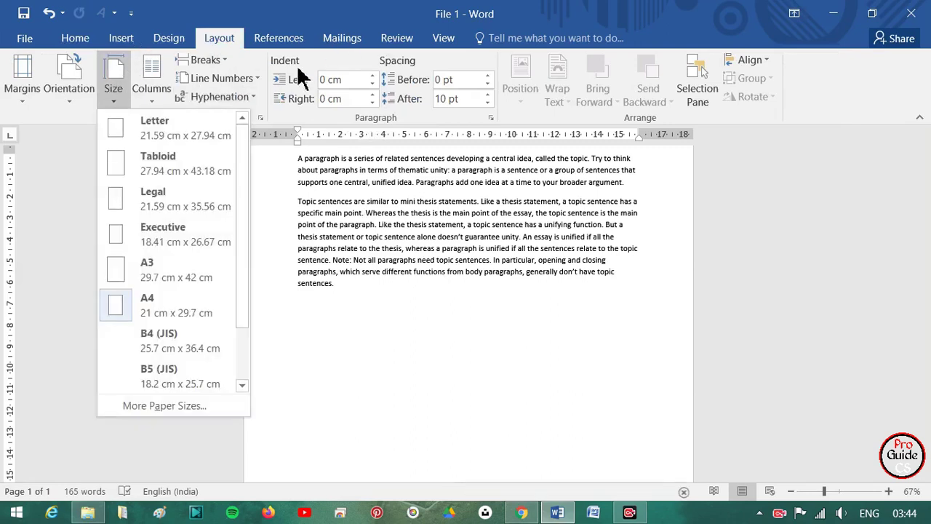
{"action": "left_click", "coordinate": [325, 261]}
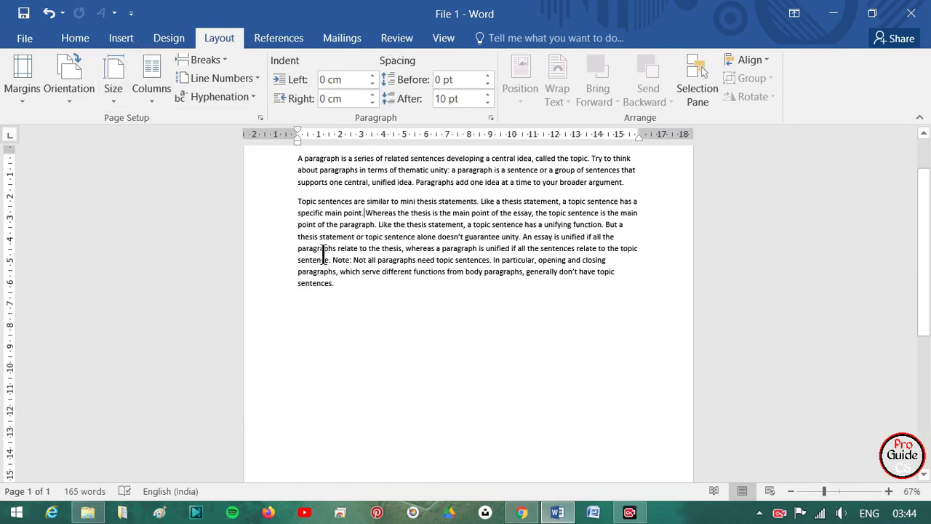
{"action": "left_click", "coordinate": [75, 40]}
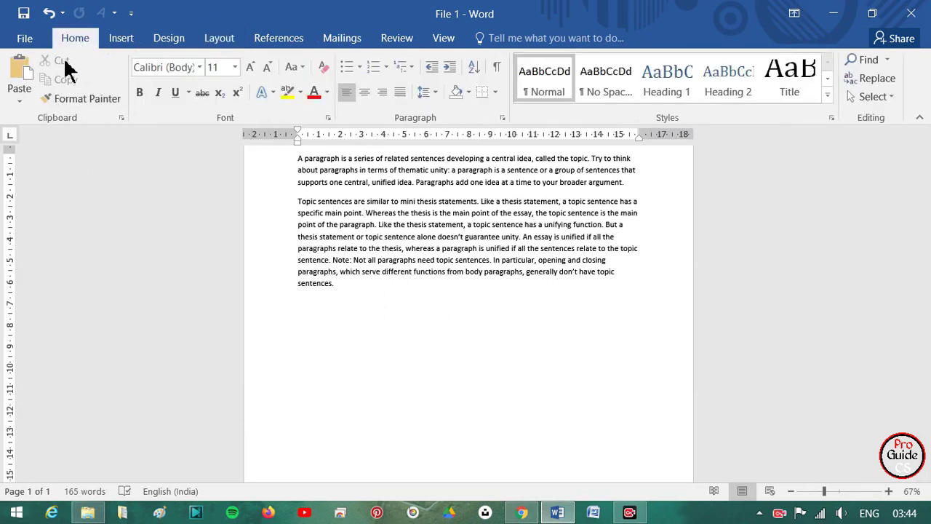
{"action": "left_click", "coordinate": [80, 102]}
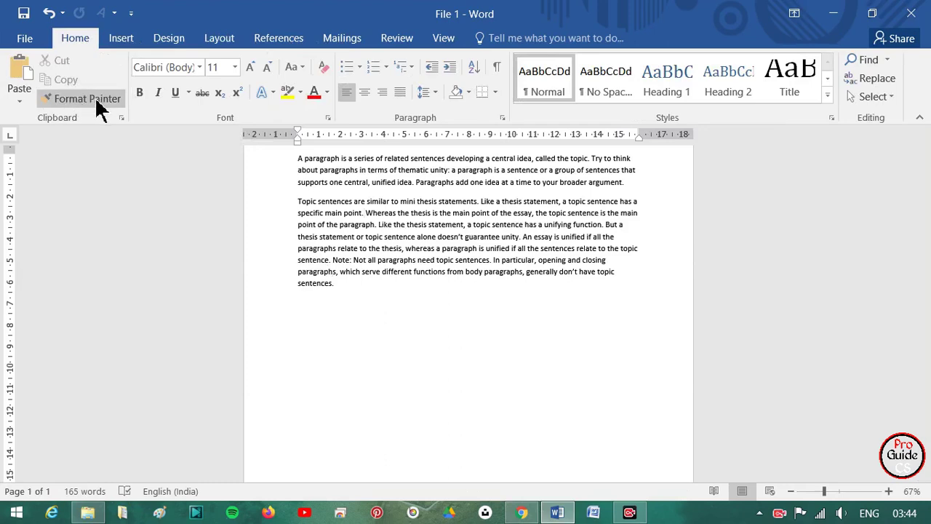
{"action": "left_click", "coordinate": [41, 94]}
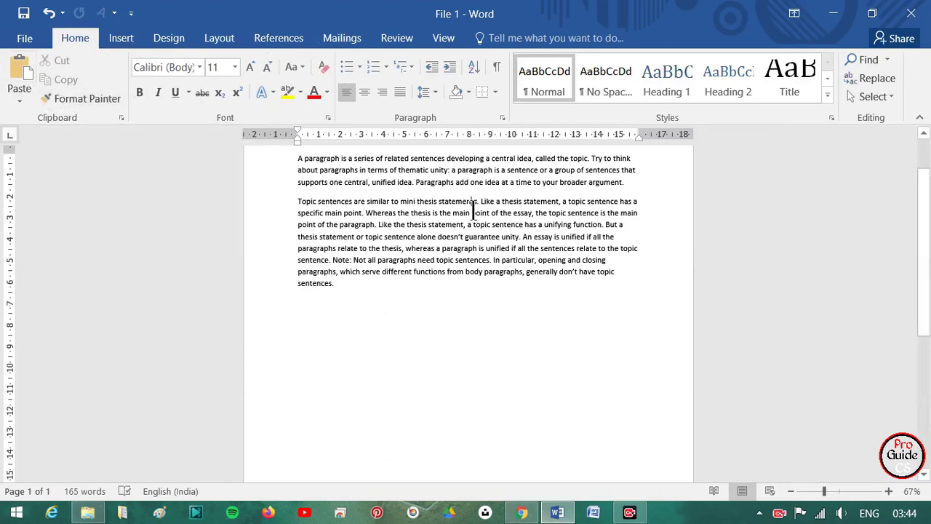
Zoom to 107% and select the opening sentence ending 'called the topic.'
{"action": "scroll", "coordinate": [468, 212], "scroll_direction": "up", "scroll_amount": 4, "text": "ctrl"}
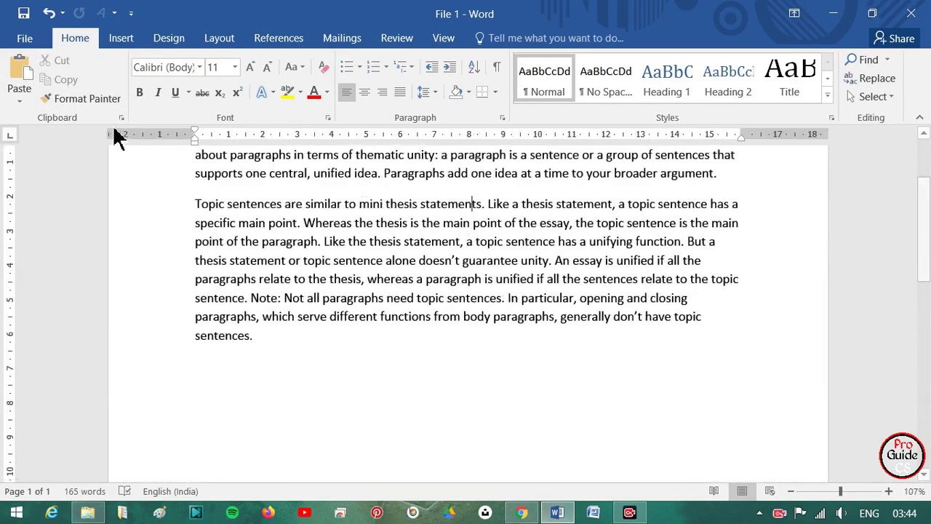
{"action": "scroll", "coordinate": [425, 222], "scroll_direction": "up", "scroll_amount": 3}
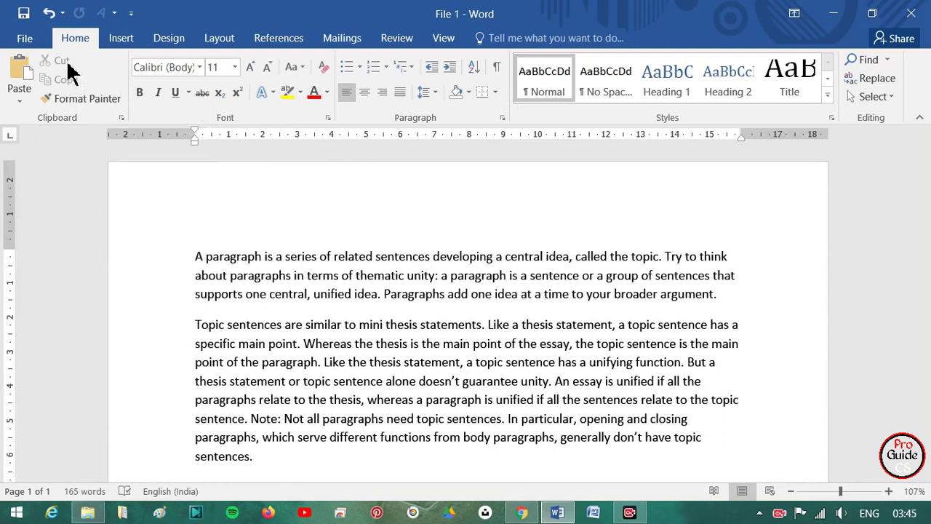
{"action": "left_click_drag", "start_coordinate": [353, 295], "coordinate": [195, 294]}
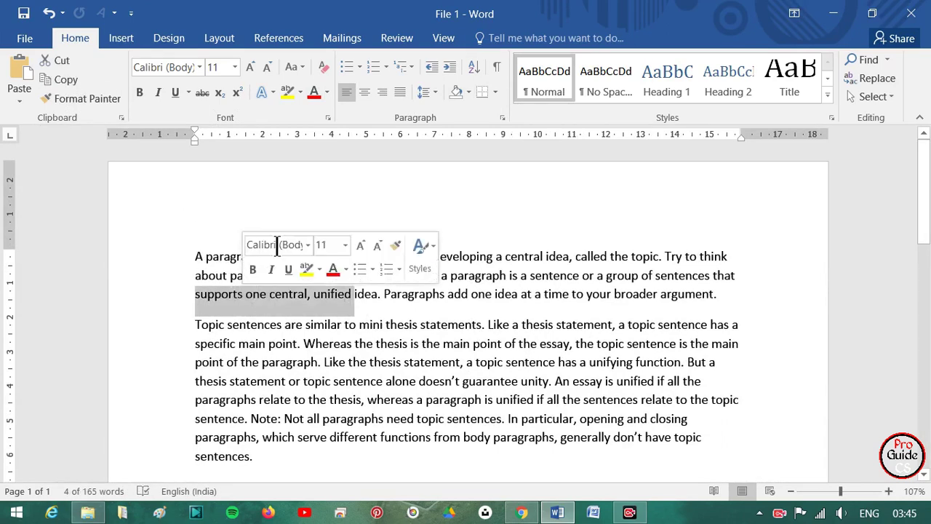
{"action": "left_click", "coordinate": [256, 215]}
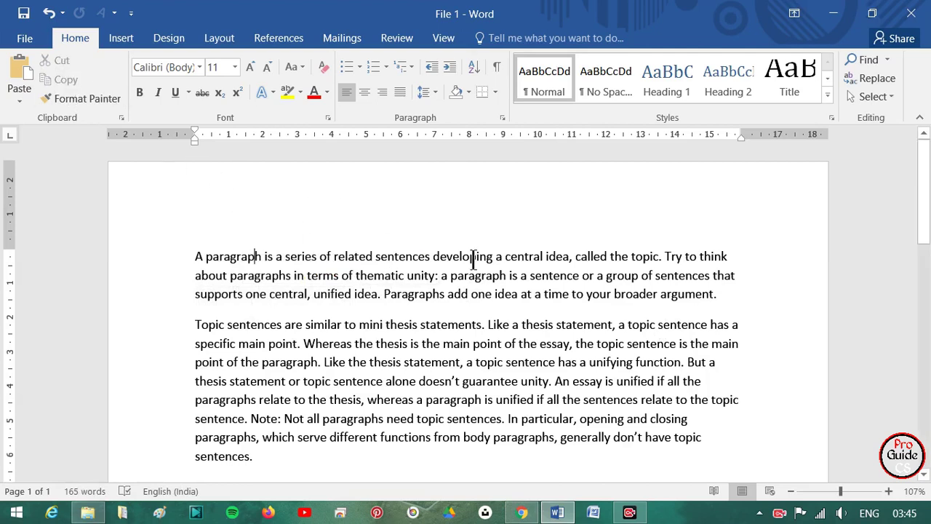
{"action": "scroll", "coordinate": [447, 262], "scroll_direction": "down", "scroll_amount": 1}
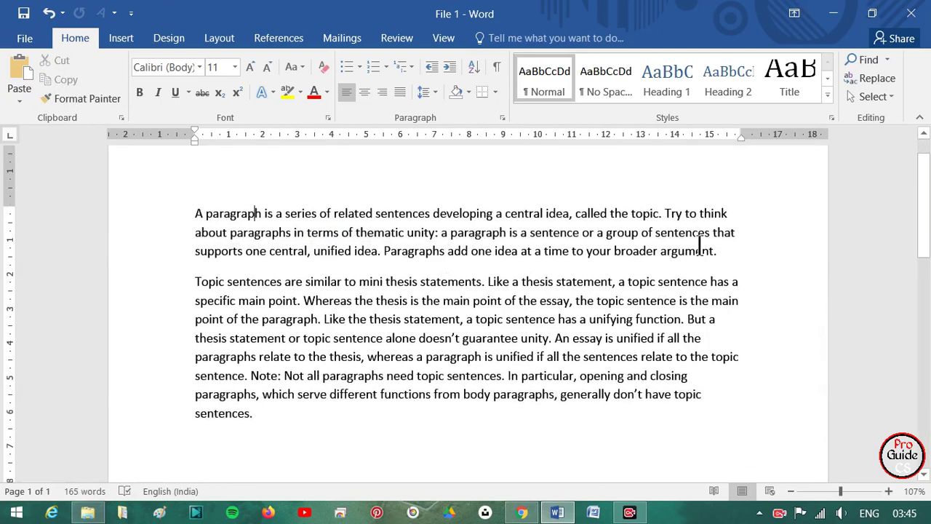
{"action": "left_click_drag", "start_coordinate": [663, 213], "coordinate": [195, 213]}
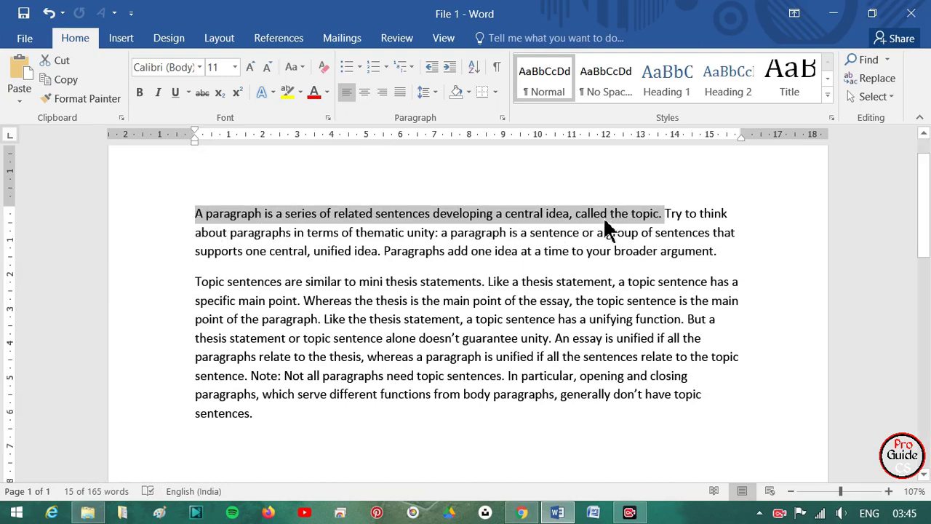
Cut the opening definition sentence, leaving the cursor after 'sentences.' at the document's end
{"action": "left_click", "coordinate": [639, 215]}
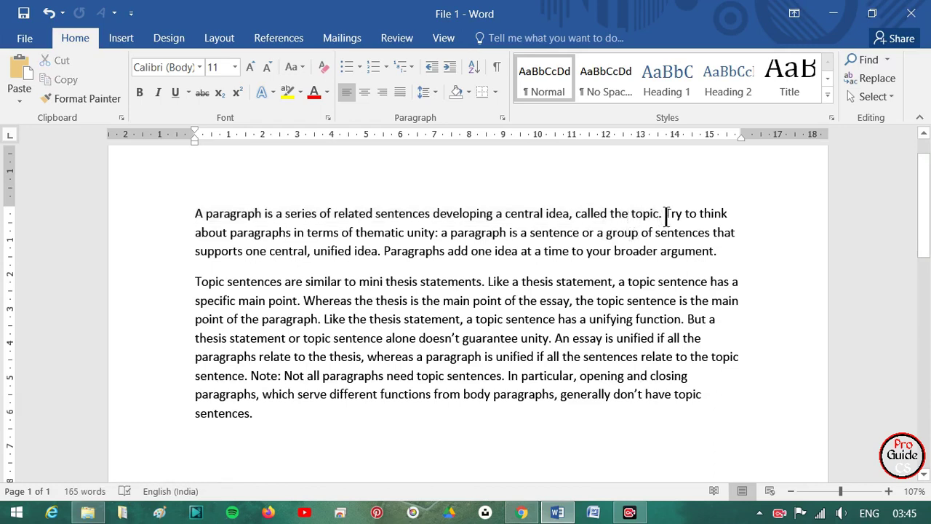
{"action": "left_click_drag", "start_coordinate": [662, 214], "coordinate": [195, 216]}
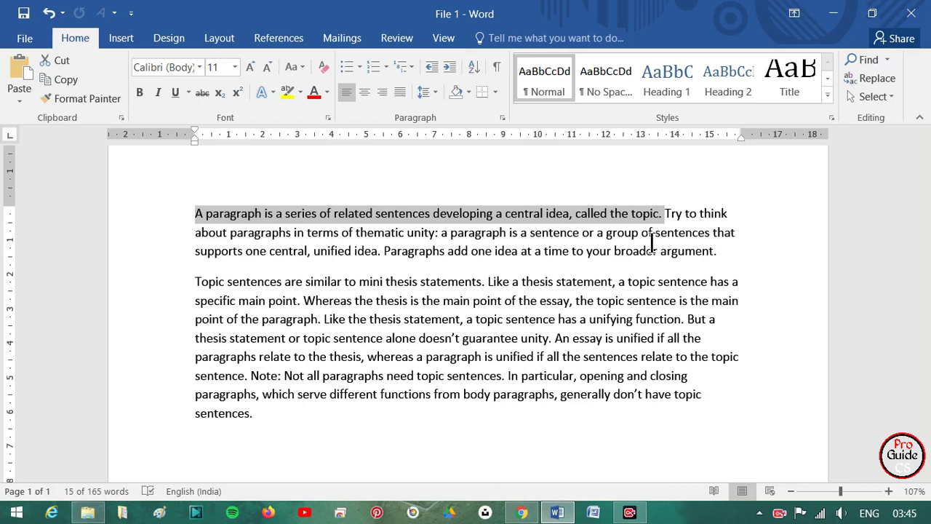
{"action": "left_click", "coordinate": [734, 233]}
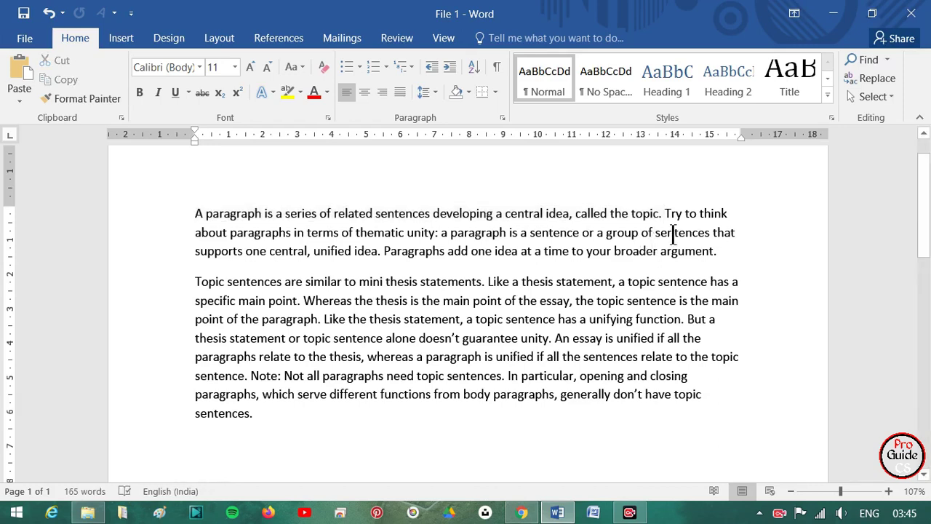
{"action": "left_click_drag", "start_coordinate": [664, 218], "coordinate": [195, 214]}
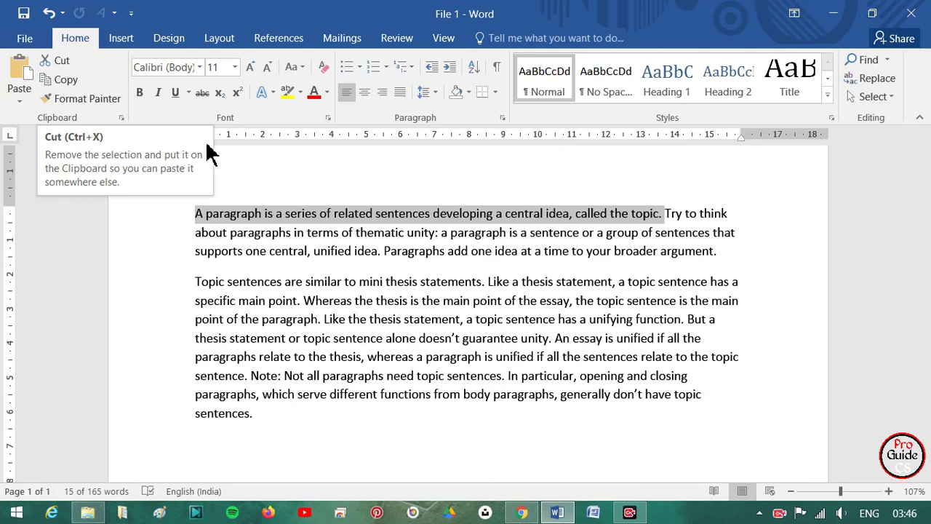
{"action": "left_click", "coordinate": [58, 65]}
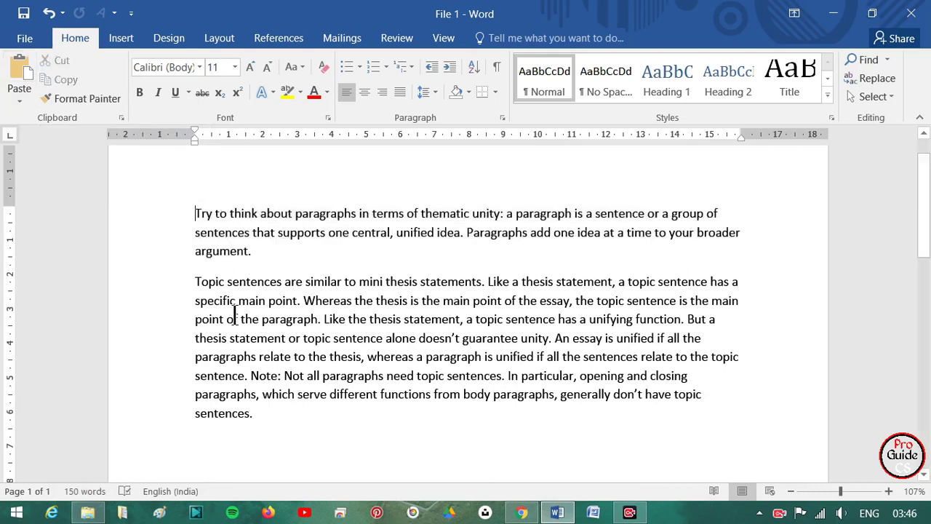
{"action": "left_click", "coordinate": [259, 415]}
{"action": "key", "text": "Return"}
{"action": "left_click", "coordinate": [18, 76]}
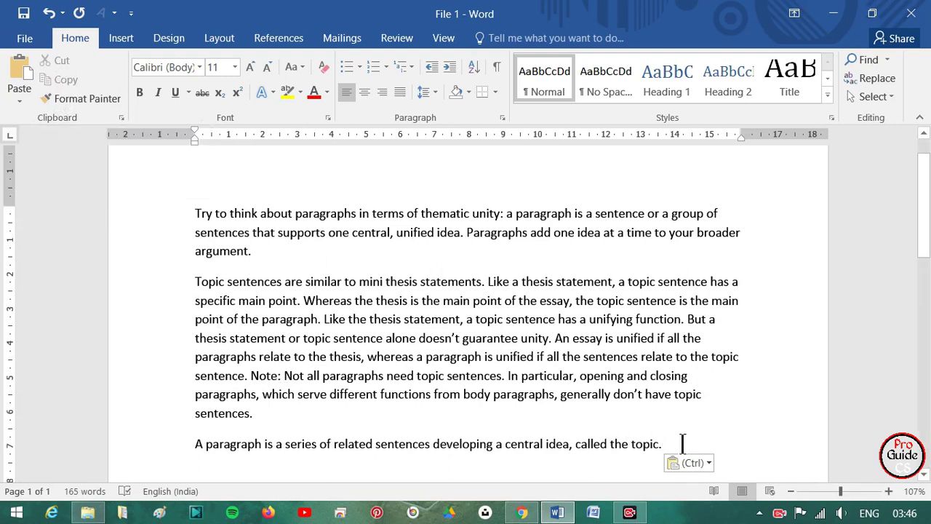
{"action": "mouse_move", "coordinate": [661, 444]}
{"action": "left_mouse_down"}
{"action": "mouse_move", "coordinate": [612, 435]}
{"action": "mouse_move", "coordinate": [195, 457]}
{"action": "left_mouse_up"}
{"action": "key", "text": "ctrl+c"}
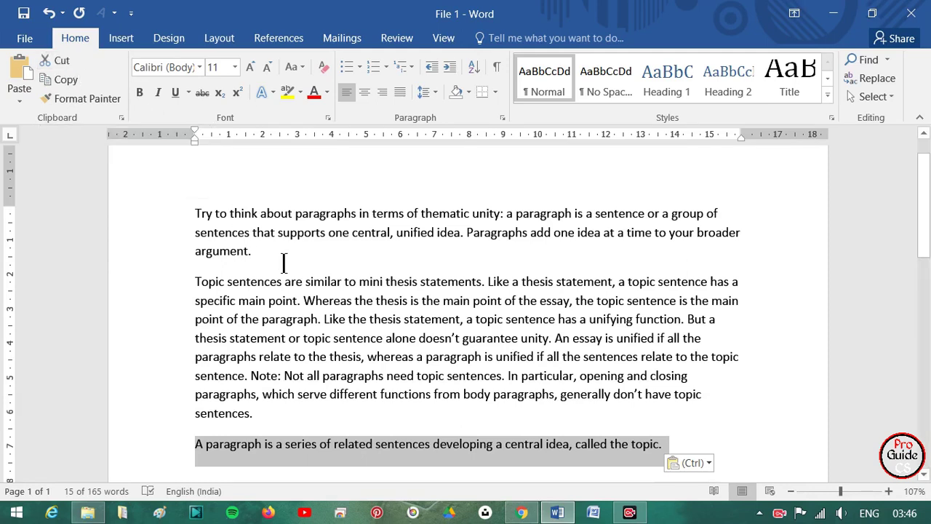
{"action": "key", "text": "BackSpace"}
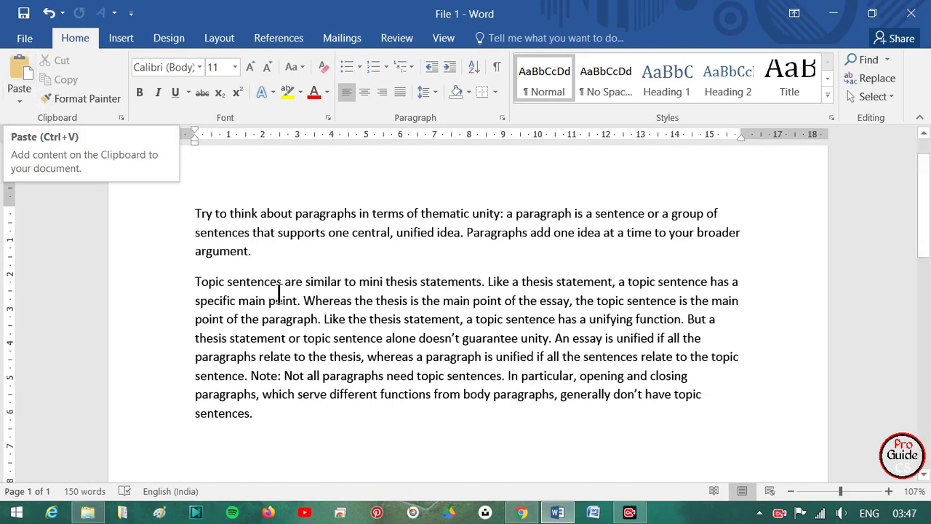
{"action": "key", "text": "ctrl+v"}
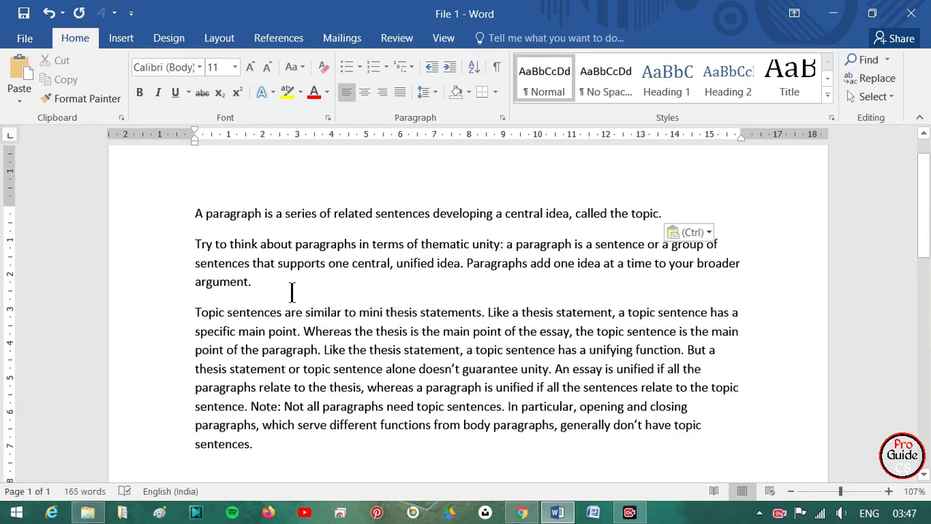
{"action": "key", "text": "BackSpace"}
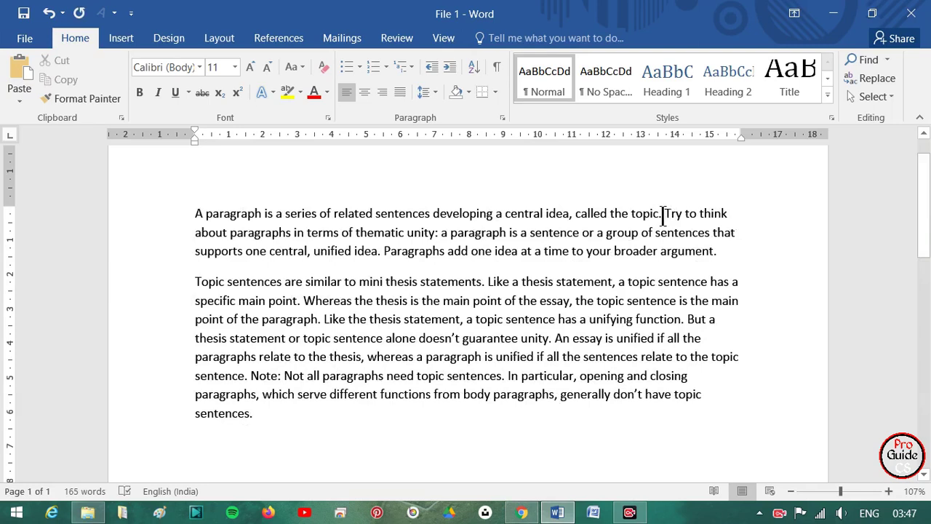
Copy the opening sentence and paste it as a new last paragraph
{"action": "left_click_drag", "start_coordinate": [664, 215], "coordinate": [192, 215]}
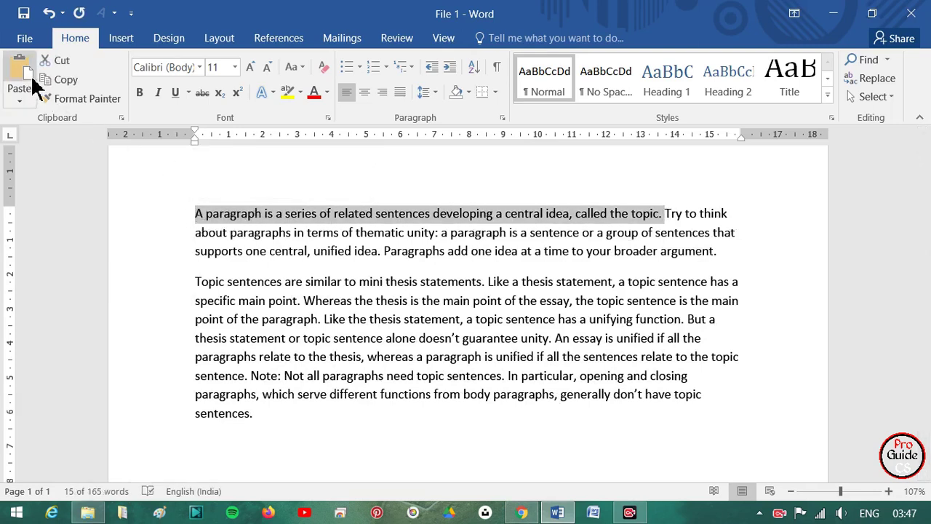
{"action": "left_click", "coordinate": [56, 86]}
{"action": "left_click", "coordinate": [248, 440]}
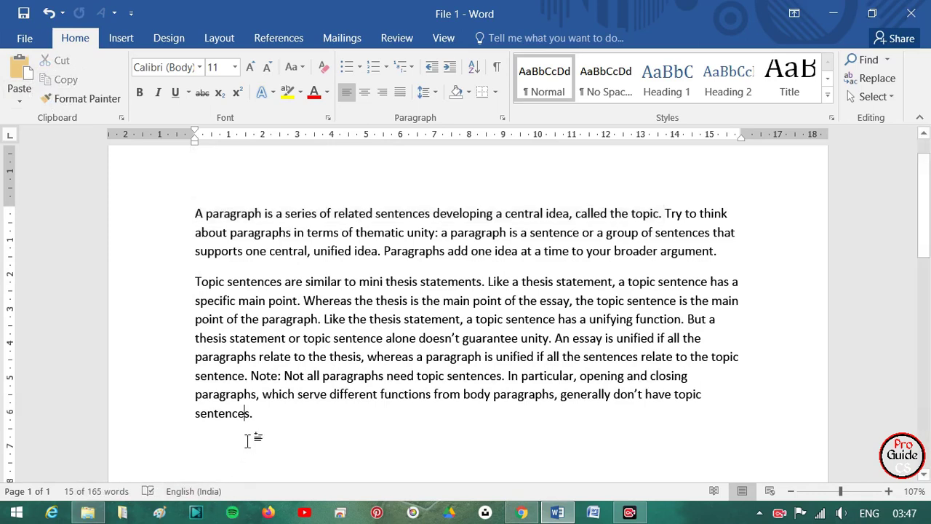
{"action": "left_click", "coordinate": [258, 422]}
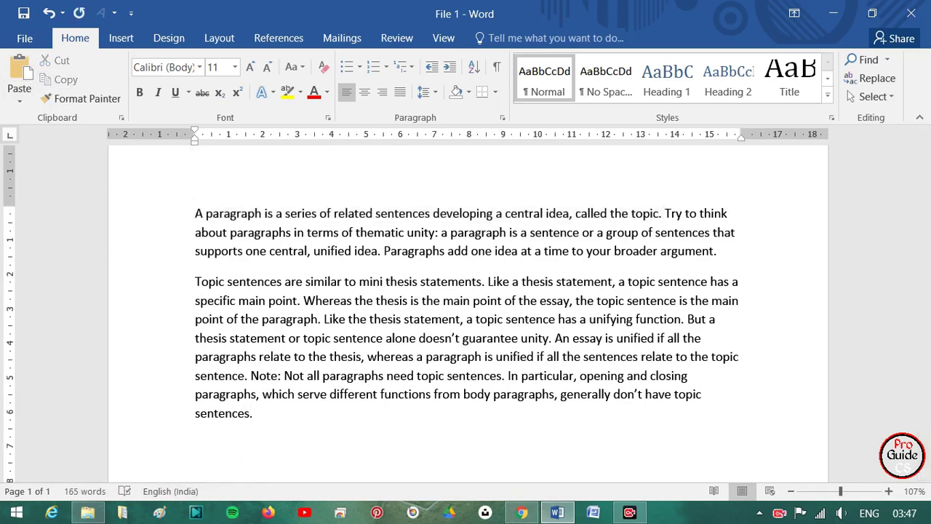
{"action": "left_click", "coordinate": [19, 87]}
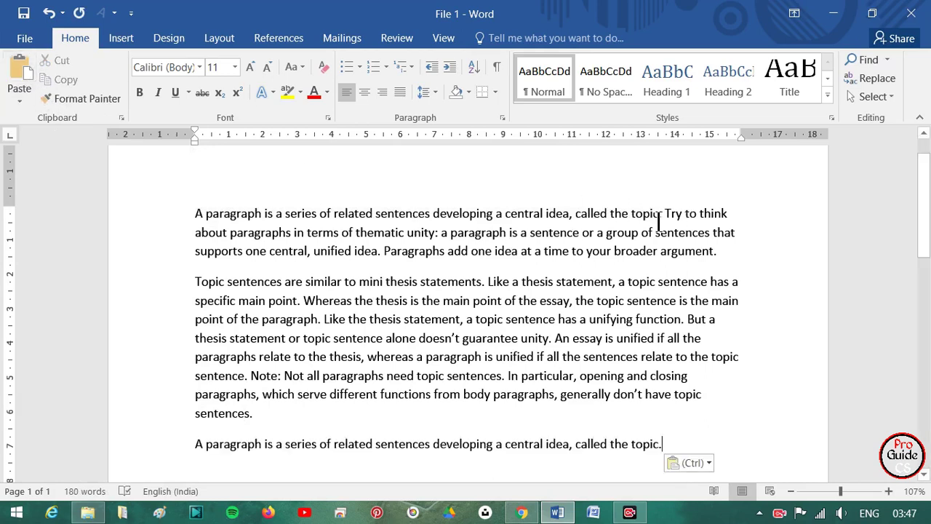
{"action": "left_click_drag", "start_coordinate": [662, 214], "coordinate": [132, 217]}
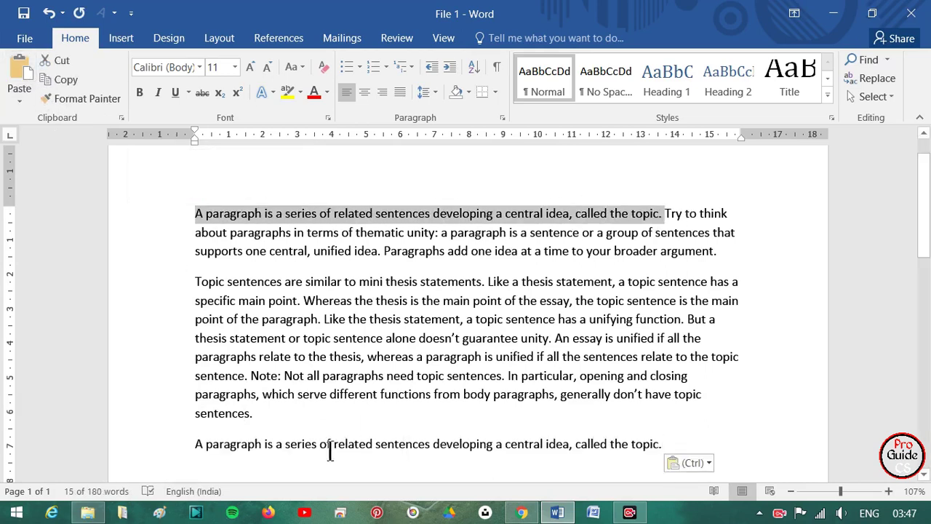
{"action": "left_click_drag", "start_coordinate": [193, 445], "coordinate": [604, 452]}
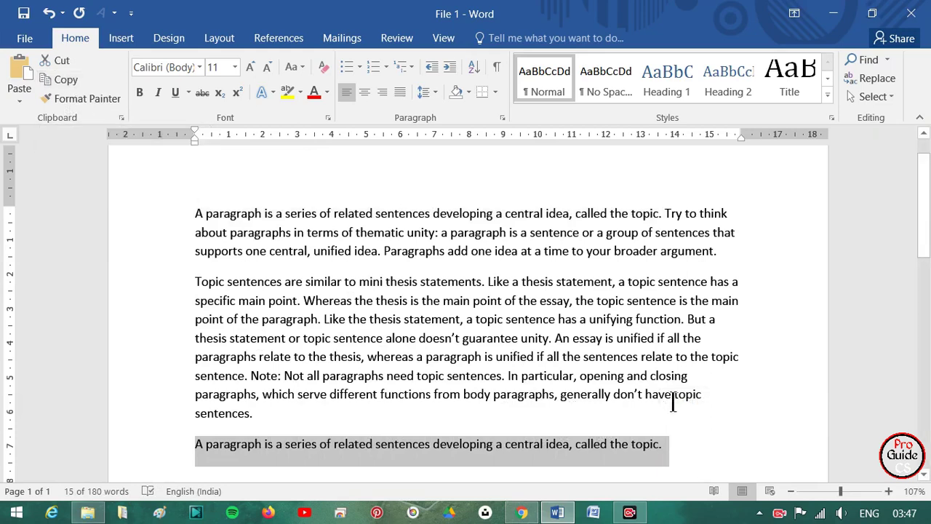
Copy the Note passage and paste it as another new paragraph at the end
{"action": "scroll", "coordinate": [691, 423], "scroll_direction": "down", "scroll_amount": 1}
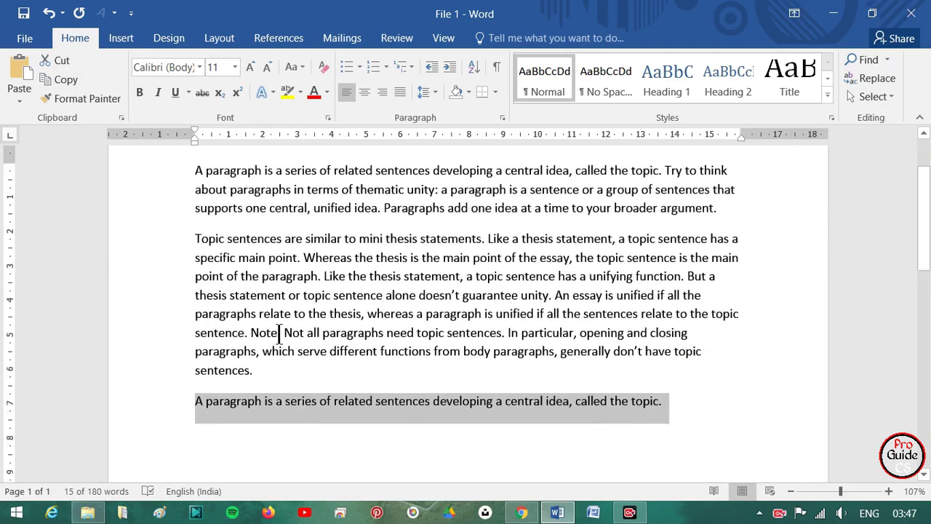
{"action": "left_click_drag", "start_coordinate": [251, 332], "coordinate": [271, 374]}
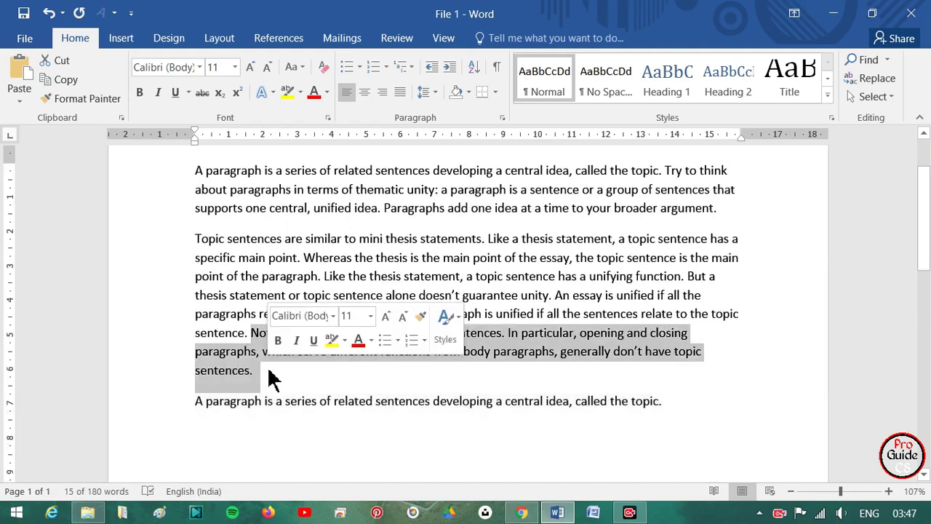
{"action": "left_click", "coordinate": [298, 424]}
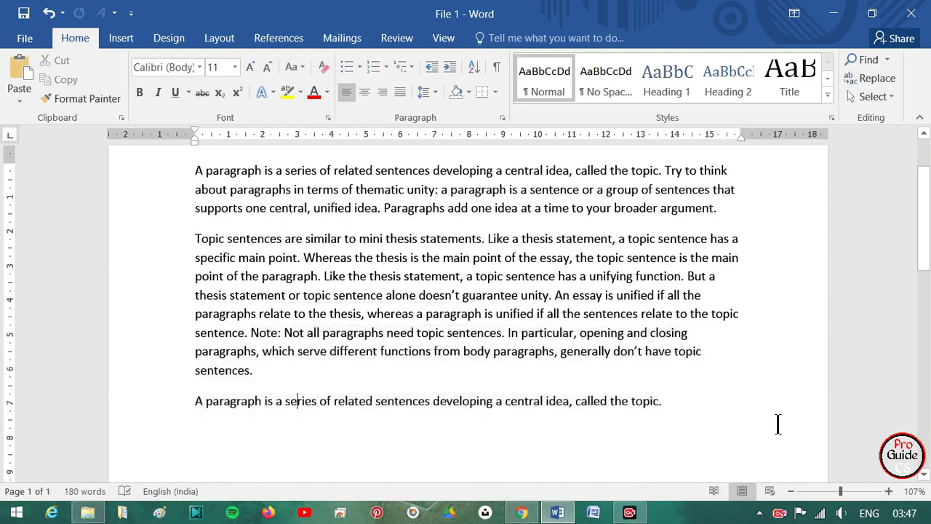
{"action": "left_click", "coordinate": [706, 406]}
{"action": "key", "text": "Return"}
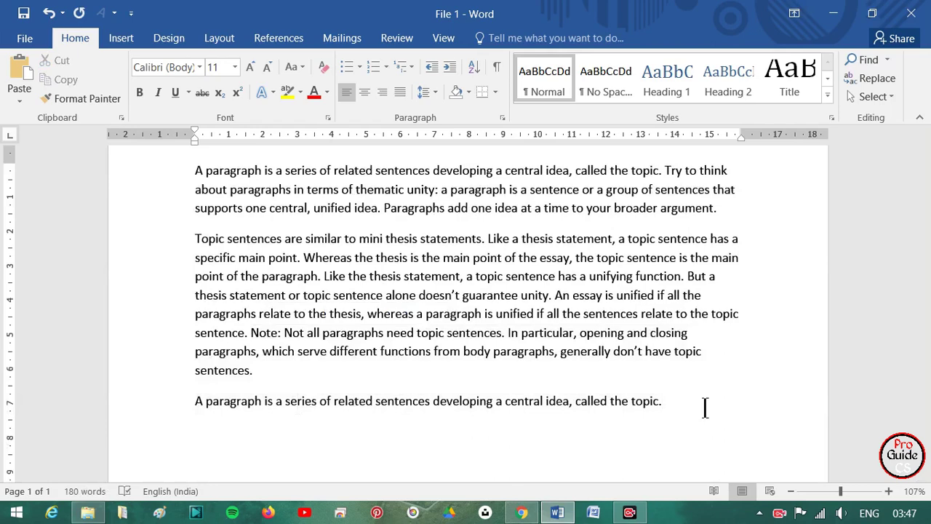
{"action": "type", "text": "Note: Not all paragraphs need topic sentences. In particular, opening and closing paragraphs, which serve different functions from body paragraphs, generally don’t have topic sentences."}
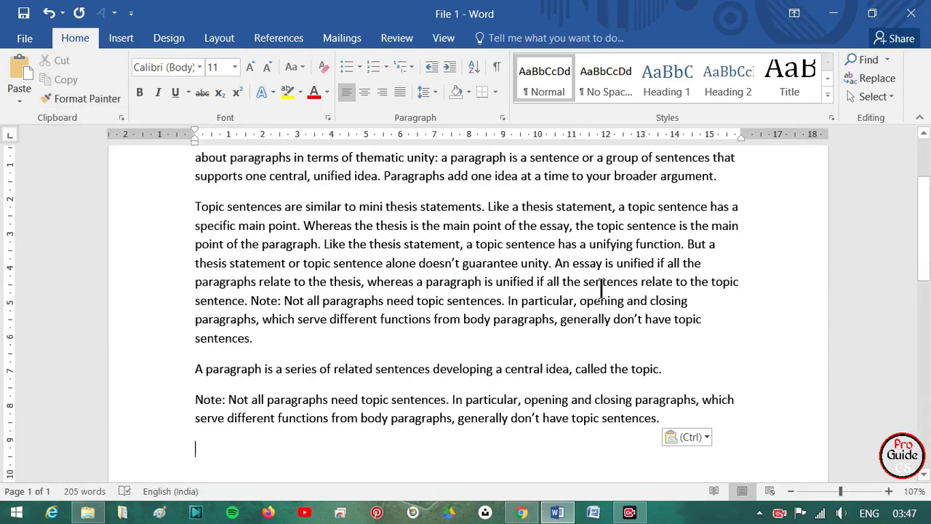
{"action": "scroll", "coordinate": [578, 291], "scroll_direction": "up", "scroll_amount": 3}
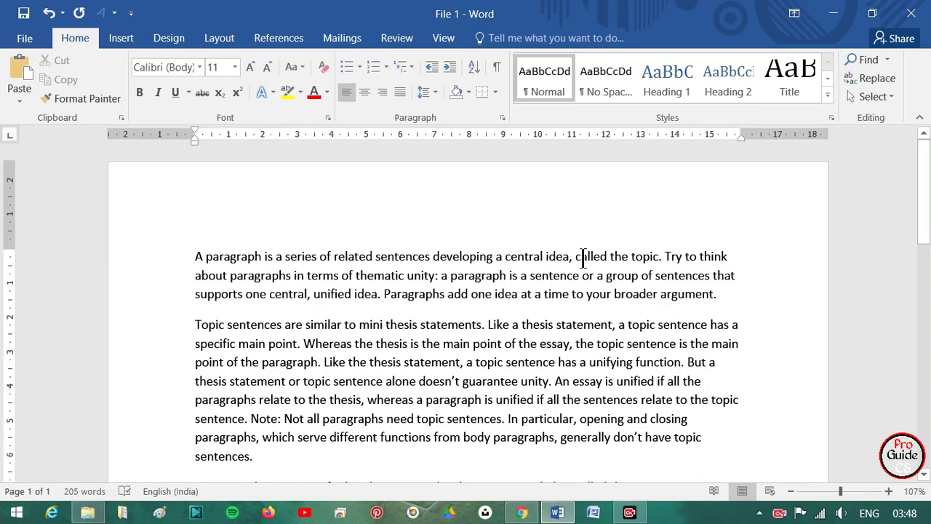
Set the first paragraph's font to Kristen ITC
{"action": "mouse_move", "coordinate": [193, 249]}
{"action": "left_mouse_down"}
{"action": "mouse_move", "coordinate": [245, 264]}
{"action": "mouse_move", "coordinate": [722, 300]}
{"action": "left_mouse_up"}
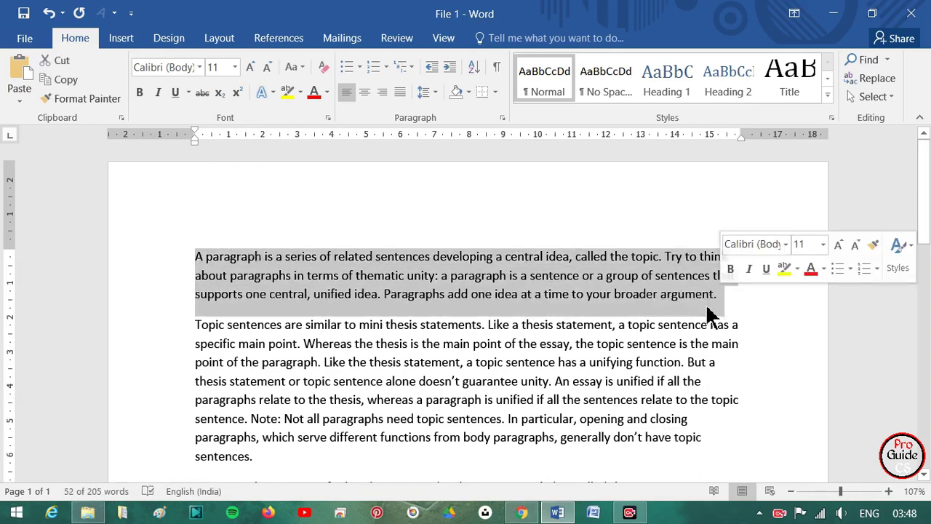
{"action": "left_click", "coordinate": [199, 67]}
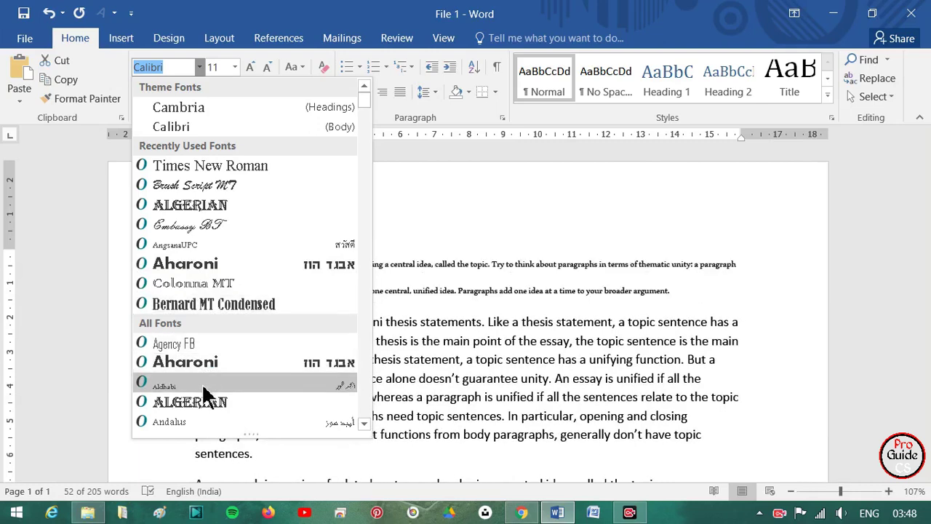
{"action": "scroll", "coordinate": [202, 383], "scroll_direction": "down", "scroll_amount": 4}
{"action": "scroll", "coordinate": [206, 391], "scroll_direction": "down", "scroll_amount": 1}
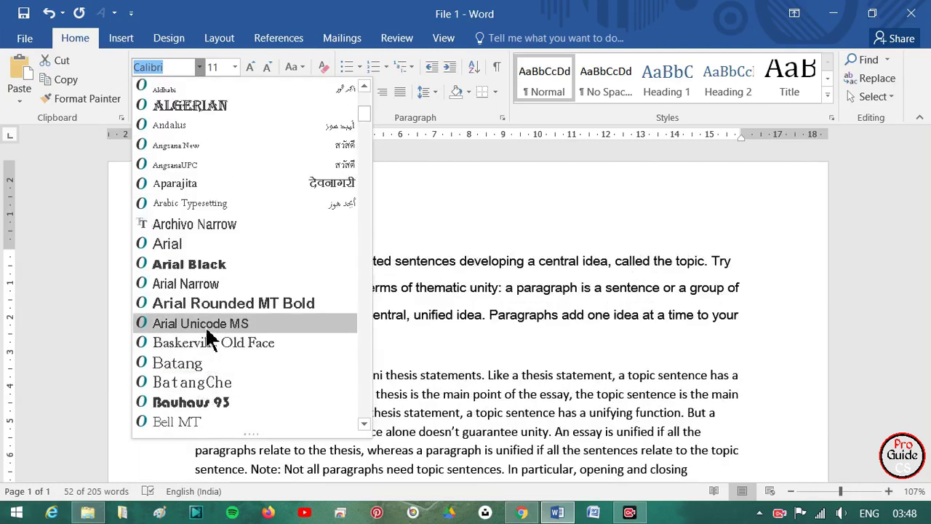
{"action": "scroll", "coordinate": [210, 339], "scroll_direction": "down", "scroll_amount": 5}
{"action": "scroll", "coordinate": [209, 338], "scroll_direction": "down", "scroll_amount": 3}
{"action": "scroll", "coordinate": [210, 338], "scroll_direction": "down", "scroll_amount": 3}
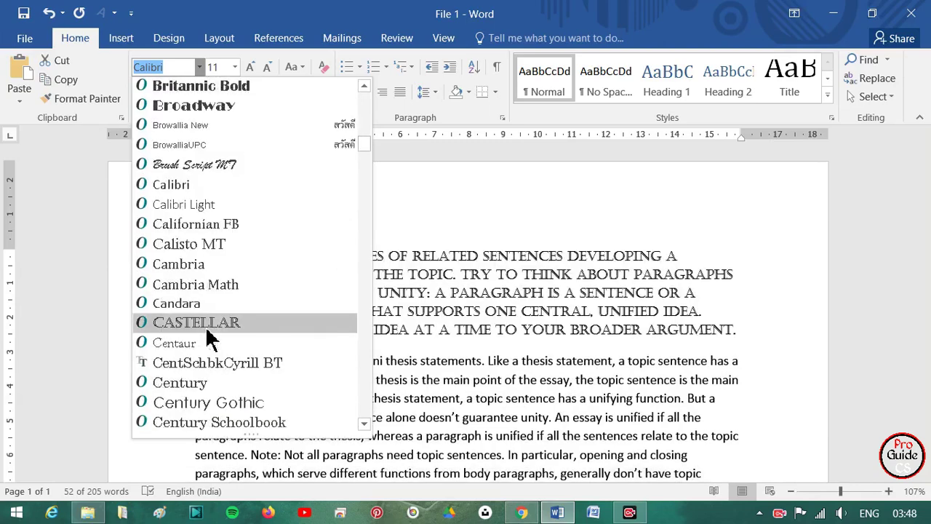
{"action": "scroll", "coordinate": [211, 339], "scroll_direction": "down", "scroll_amount": 5}
{"action": "scroll", "coordinate": [210, 341], "scroll_direction": "down", "scroll_amount": 3}
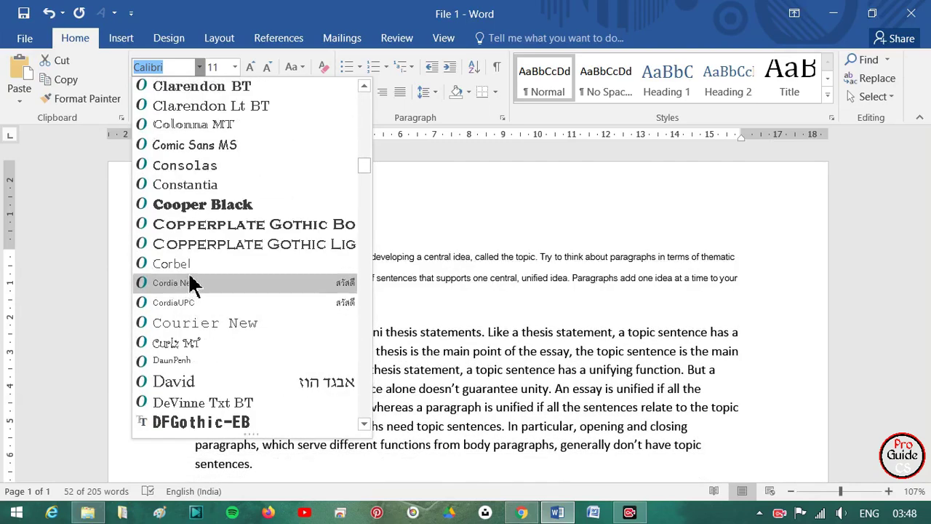
{"action": "scroll", "coordinate": [177, 394], "scroll_direction": "down", "scroll_amount": 1}
{"action": "scroll", "coordinate": [179, 393], "scroll_direction": "down", "scroll_amount": 5}
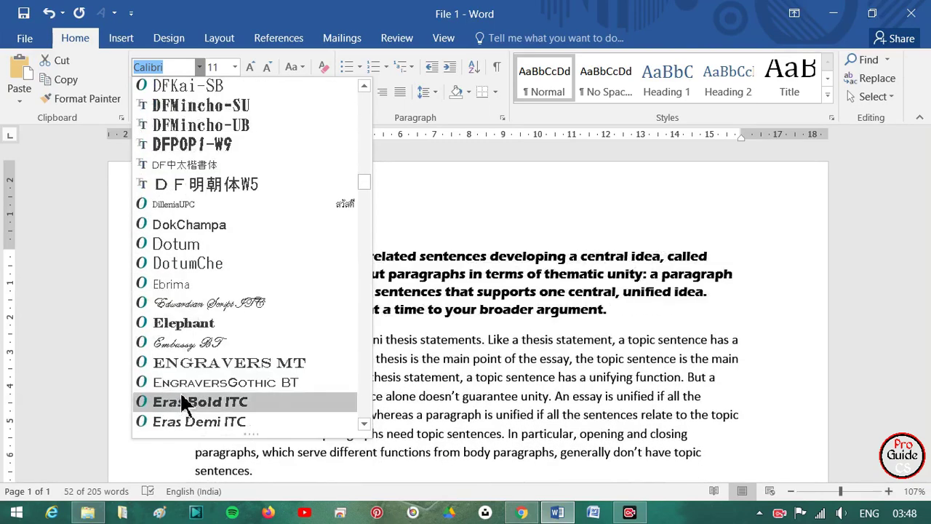
{"action": "scroll", "coordinate": [180, 391], "scroll_direction": "down", "scroll_amount": 5}
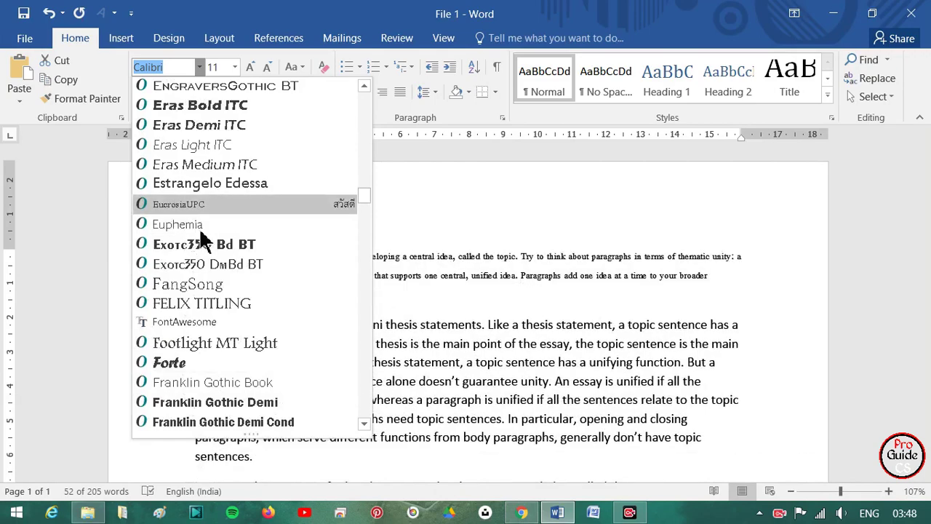
{"action": "scroll", "coordinate": [233, 382], "scroll_direction": "down", "scroll_amount": 6}
{"action": "scroll", "coordinate": [233, 382], "scroll_direction": "down", "scroll_amount": 4}
{"action": "scroll", "coordinate": [233, 382], "scroll_direction": "down", "scroll_amount": 2}
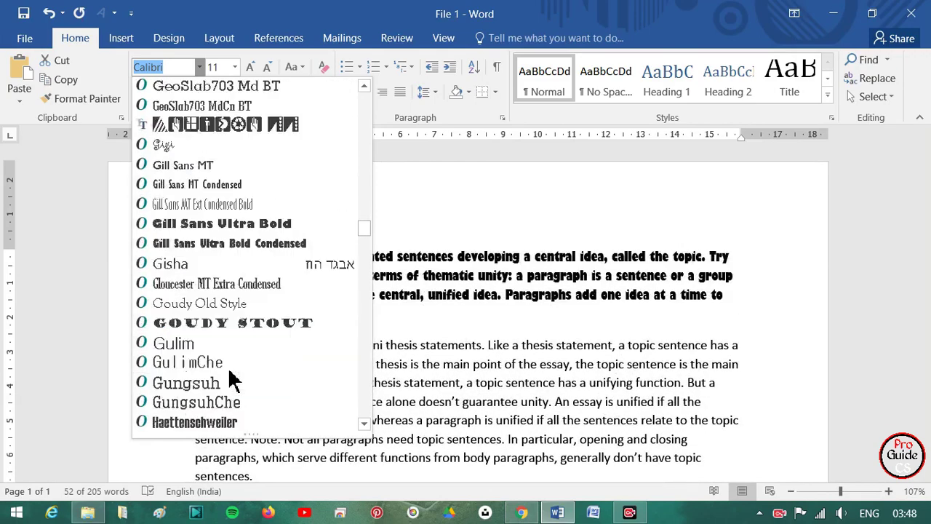
{"action": "scroll", "coordinate": [233, 382], "scroll_direction": "down", "scroll_amount": 5}
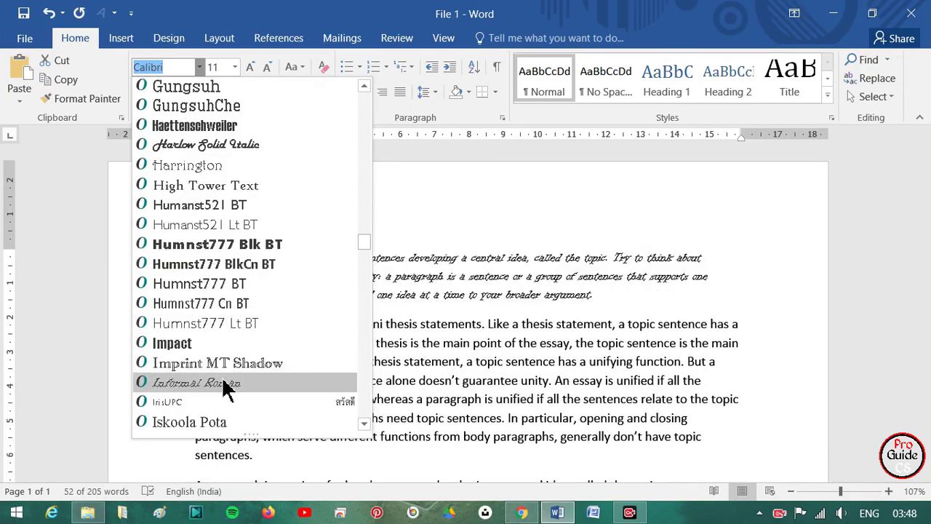
{"action": "scroll", "coordinate": [223, 384], "scroll_direction": "down", "scroll_amount": 6}
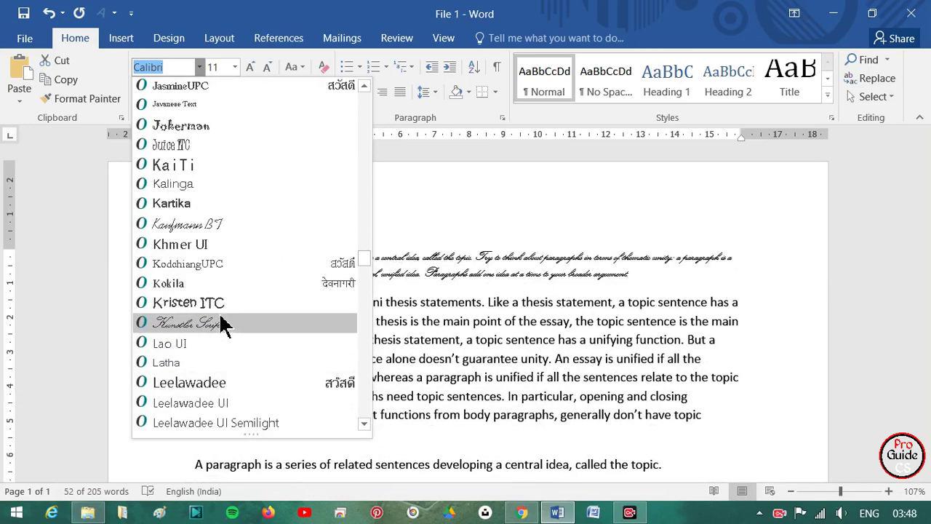
{"action": "left_click", "coordinate": [221, 303]}
{"action": "left_click", "coordinate": [570, 318]}
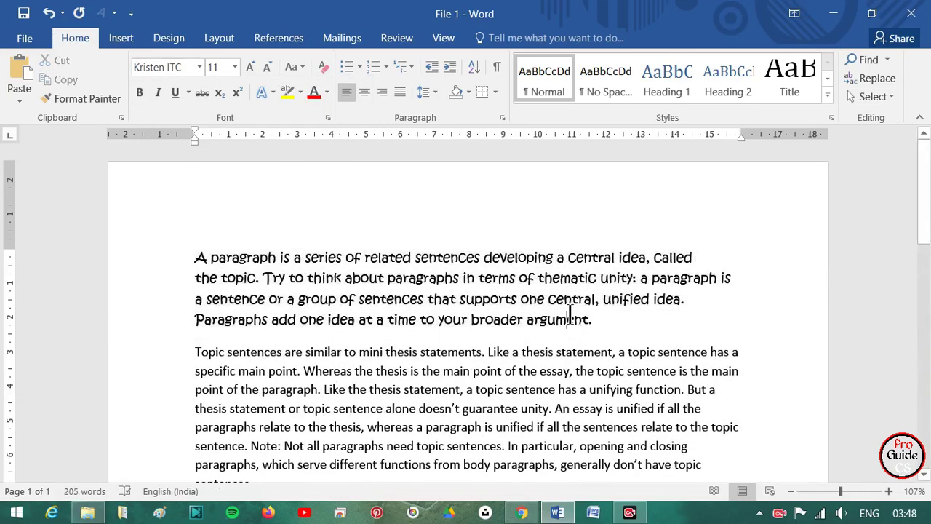
Reselect the first paragraph and switch its font to Freestyle Script
{"action": "left_click_drag", "start_coordinate": [608, 319], "coordinate": [196, 259]}
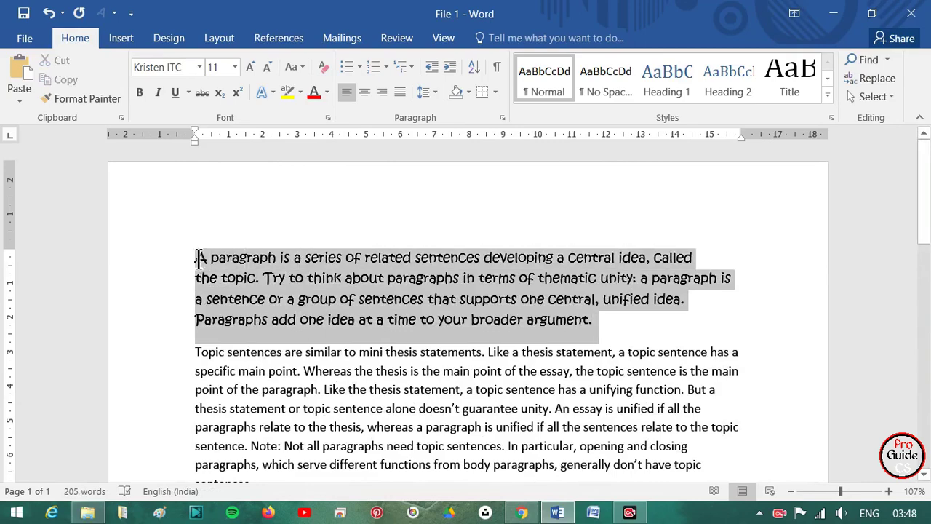
{"action": "left_click", "coordinate": [198, 67]}
{"action": "scroll", "coordinate": [231, 368], "scroll_direction": "down", "scroll_amount": 5}
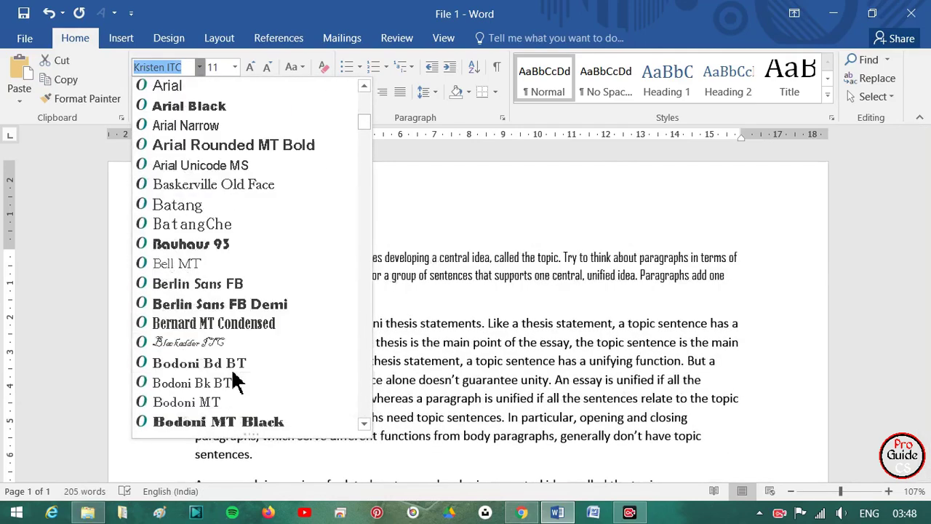
{"action": "scroll", "coordinate": [231, 368], "scroll_direction": "down", "scroll_amount": 5}
{"action": "scroll", "coordinate": [231, 368], "scroll_direction": "down", "scroll_amount": 5}
{"action": "scroll", "coordinate": [231, 368], "scroll_direction": "down", "scroll_amount": 5}
{"action": "scroll", "coordinate": [231, 369], "scroll_direction": "down", "scroll_amount": 5}
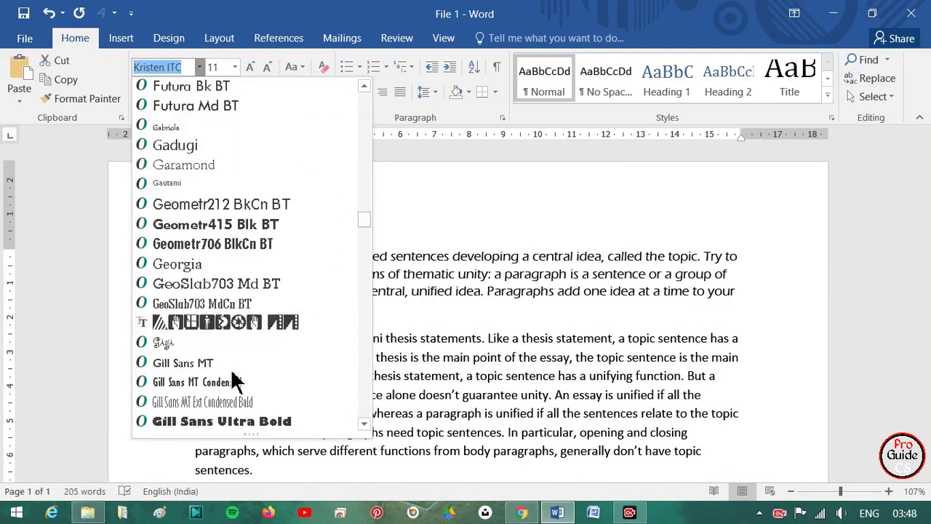
{"action": "scroll", "coordinate": [225, 357], "scroll_direction": "up", "scroll_amount": 1}
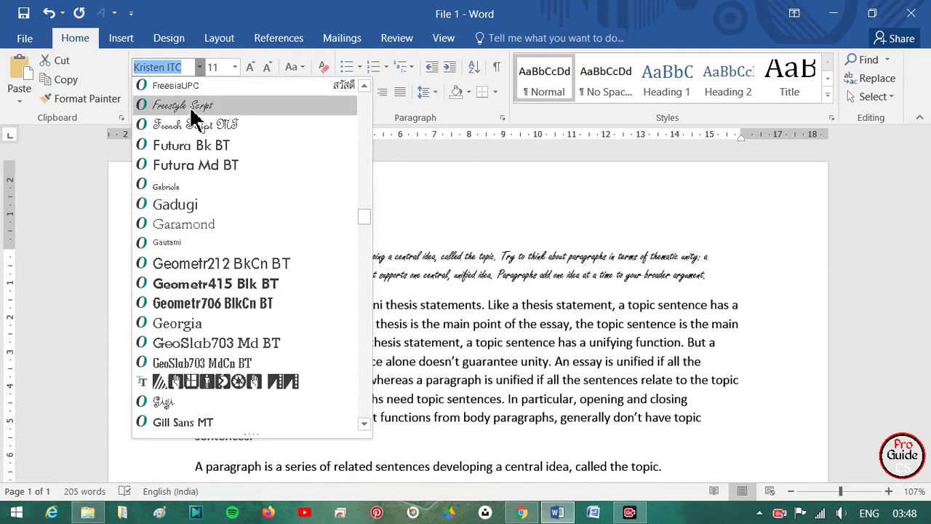
{"action": "left_click", "coordinate": [178, 100]}
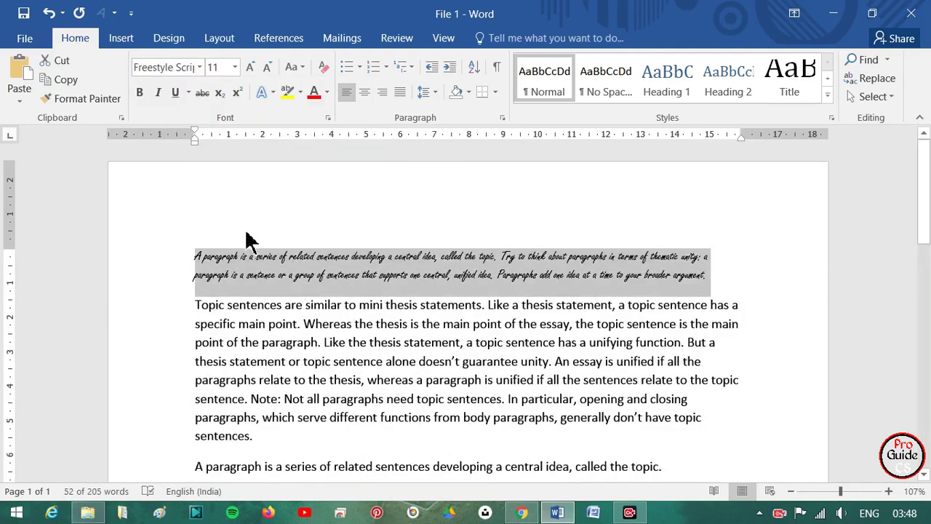
Try Grow and Shrink Font on the first paragraph, going up to 18 and back to 11
{"action": "left_click", "coordinate": [252, 69]}
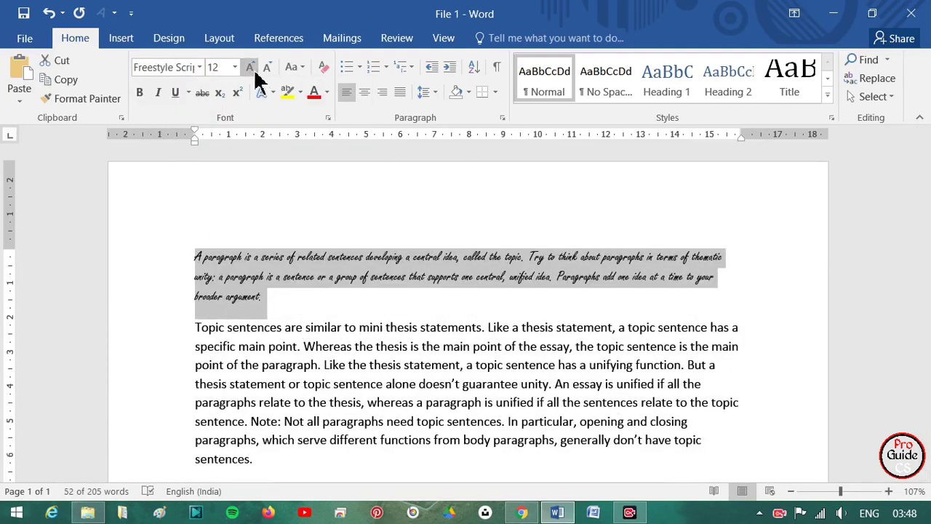
{"action": "left_click", "coordinate": [234, 67]}
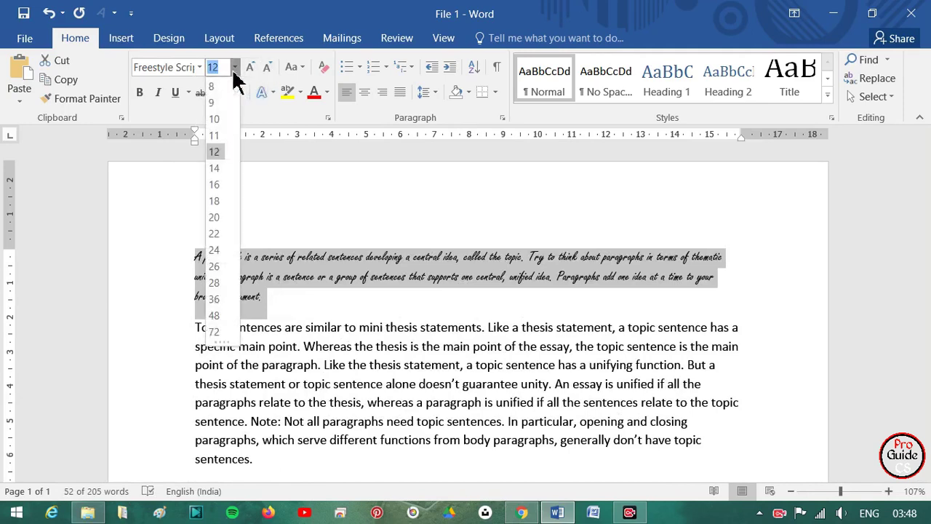
{"action": "left_click", "coordinate": [252, 69]}
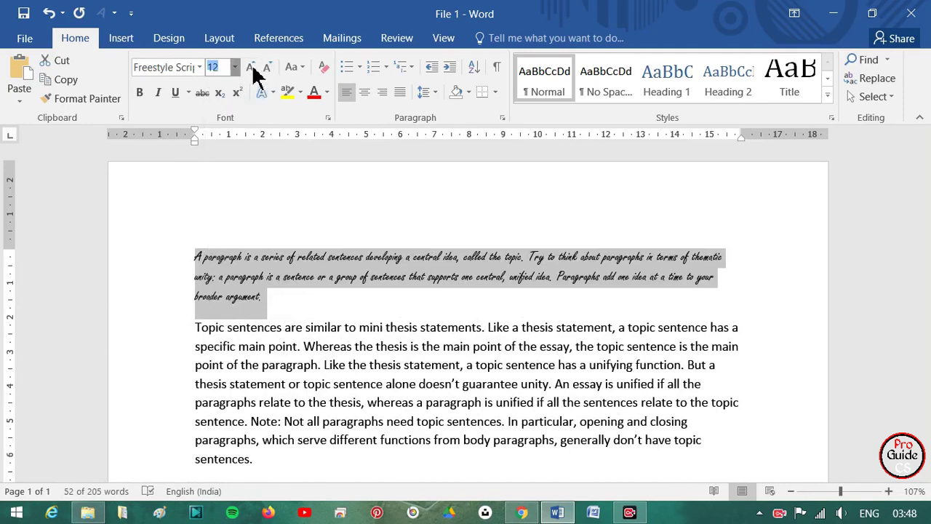
{"action": "left_click", "coordinate": [252, 69]}
{"action": "left_click", "coordinate": [252, 69]}
{"action": "left_click", "coordinate": [252, 69]}
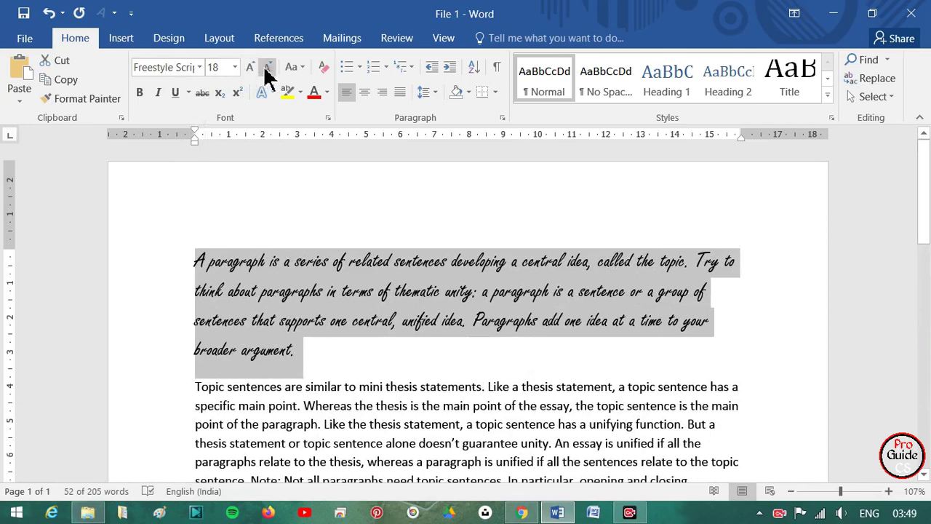
{"action": "left_click", "coordinate": [267, 69]}
{"action": "left_click", "coordinate": [268, 69]}
{"action": "left_click", "coordinate": [268, 70]}
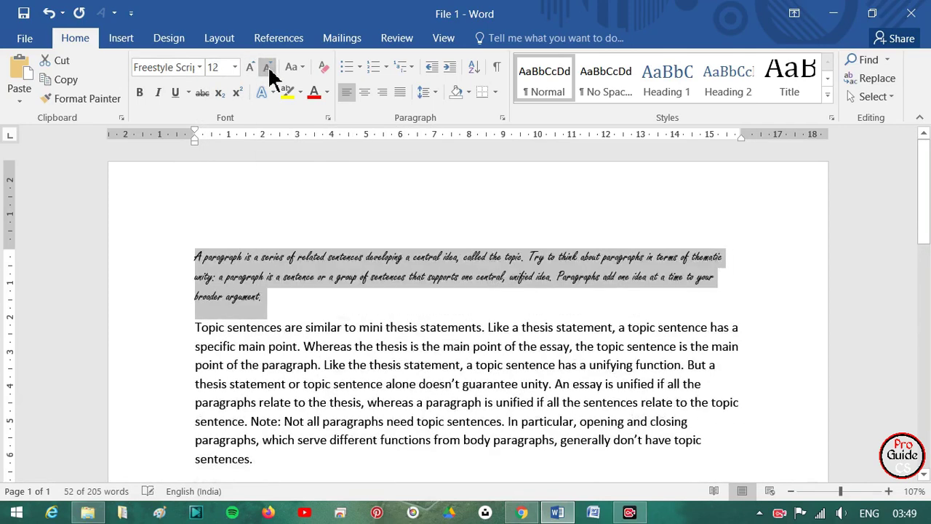
{"action": "left_click", "coordinate": [268, 69]}
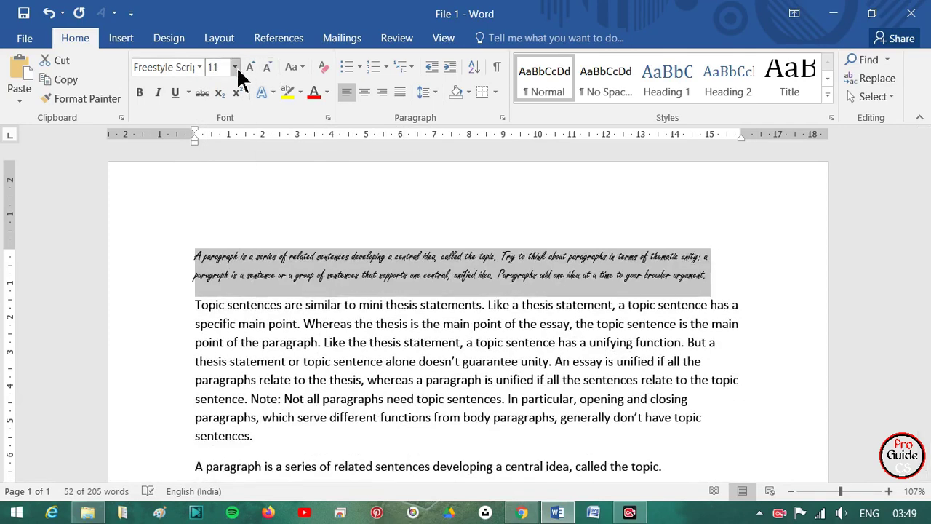
Set the paragraph to 16 pt, confirming with grow/shrink buttons and Ctrl+[ / Ctrl+]
{"action": "left_click", "coordinate": [234, 68]}
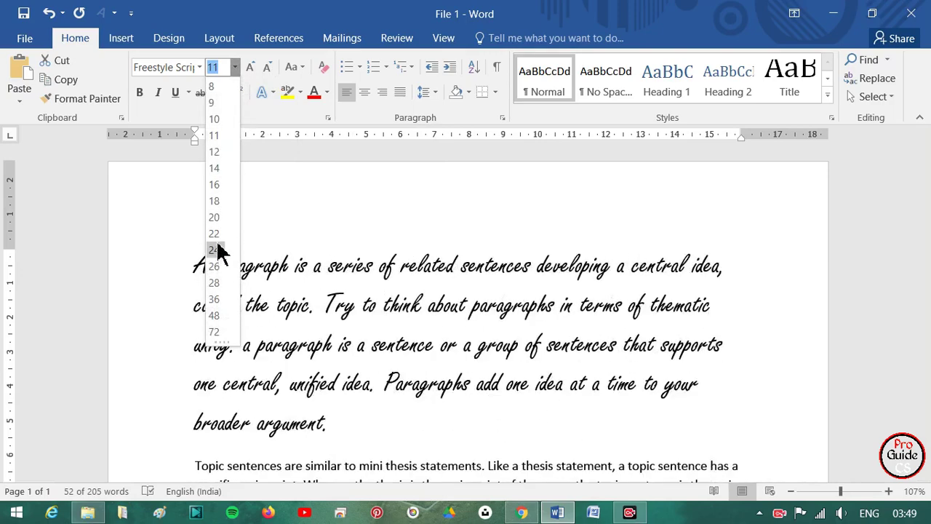
{"action": "left_click", "coordinate": [214, 187]}
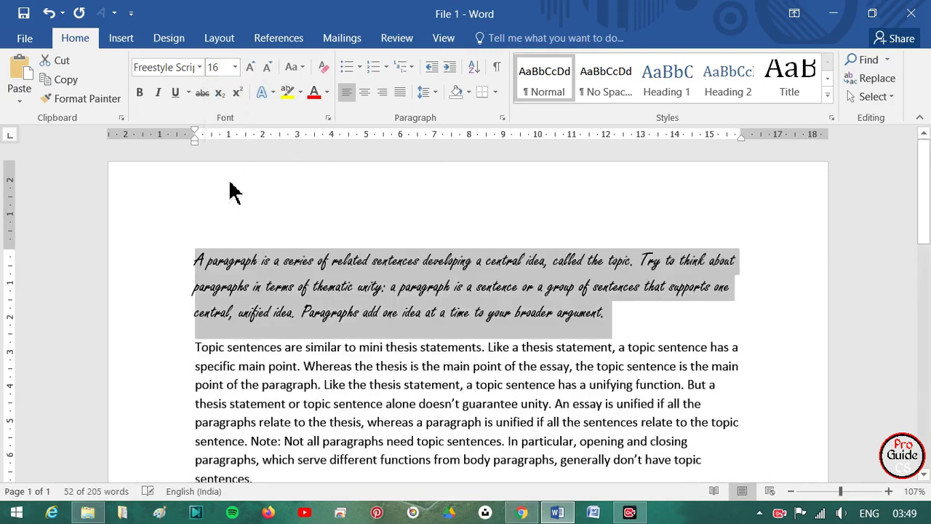
{"action": "left_click", "coordinate": [250, 67]}
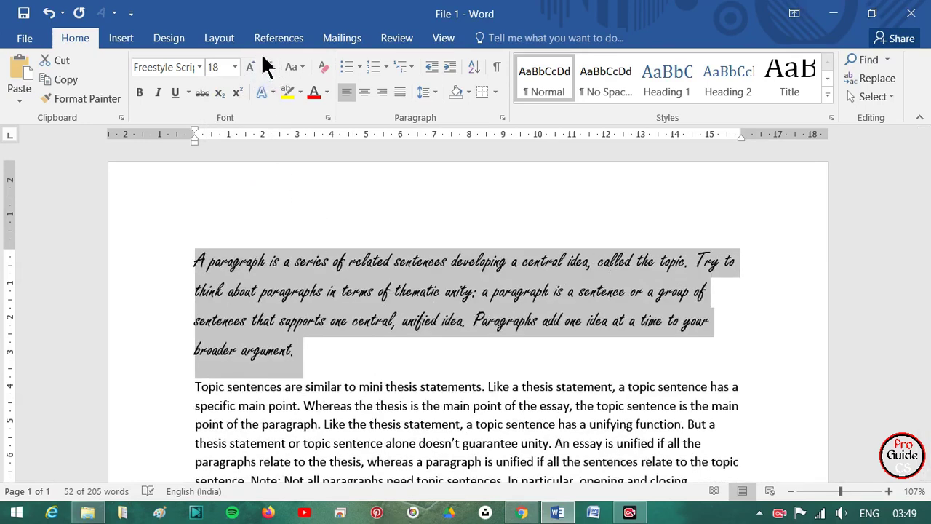
{"action": "left_click", "coordinate": [272, 67]}
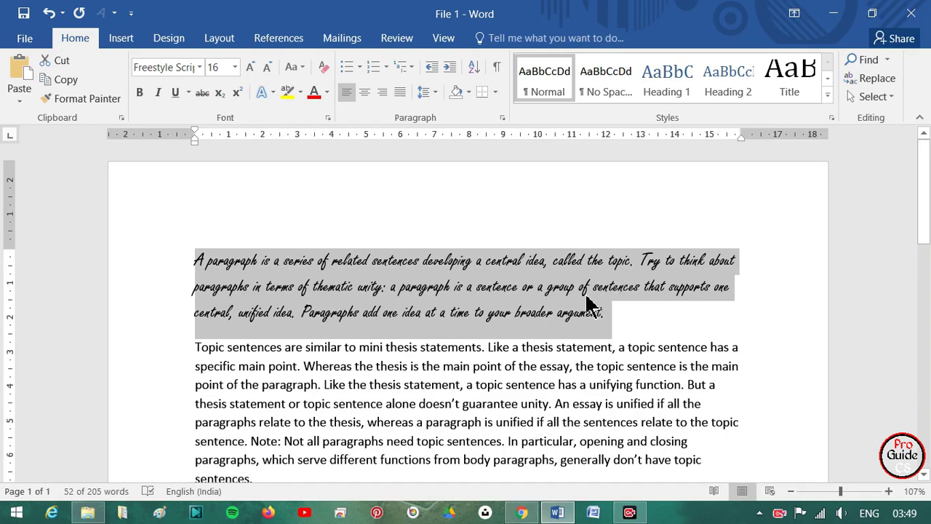
{"action": "key", "text": "ctrl+bracketleft"}
{"action": "key", "text": "ctrl+bracketleft"}
{"action": "key", "text": "ctrl+bracketright"}
{"action": "key", "text": "ctrl+bracketright"}
Make the one-sentence topic paragraph all UPPERCASE
{"action": "mouse_move", "coordinate": [197, 348]}
{"action": "left_mouse_down"}
{"action": "mouse_move", "coordinate": [324, 433]}
{"action": "mouse_move", "coordinate": [273, 479]}
{"action": "mouse_move", "coordinate": [260, 385]}
{"action": "left_mouse_up"}
{"action": "left_click", "coordinate": [273, 390]}
{"action": "scroll", "coordinate": [752, 287], "scroll_direction": "down", "scroll_amount": 2}
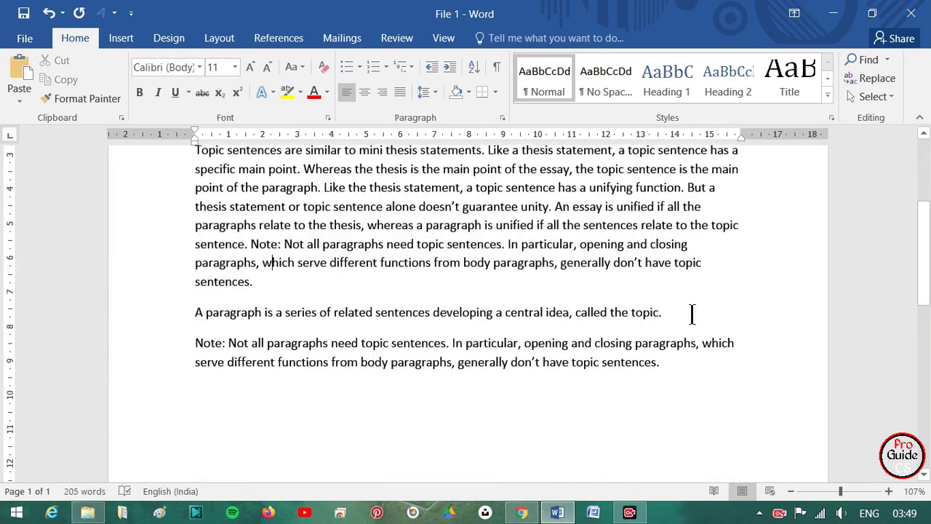
{"action": "left_click_drag", "start_coordinate": [692, 314], "coordinate": [193, 328]}
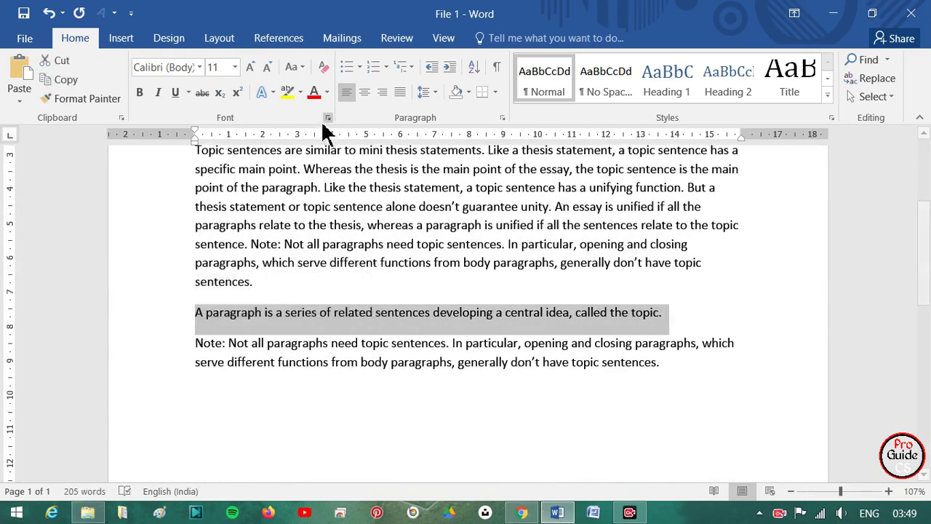
{"action": "left_click", "coordinate": [302, 68]}
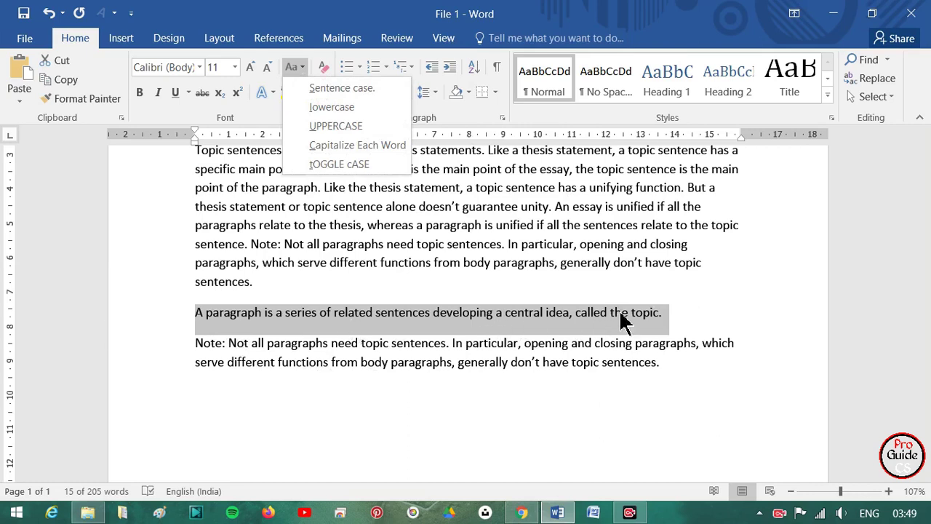
{"action": "left_click", "coordinate": [335, 129]}
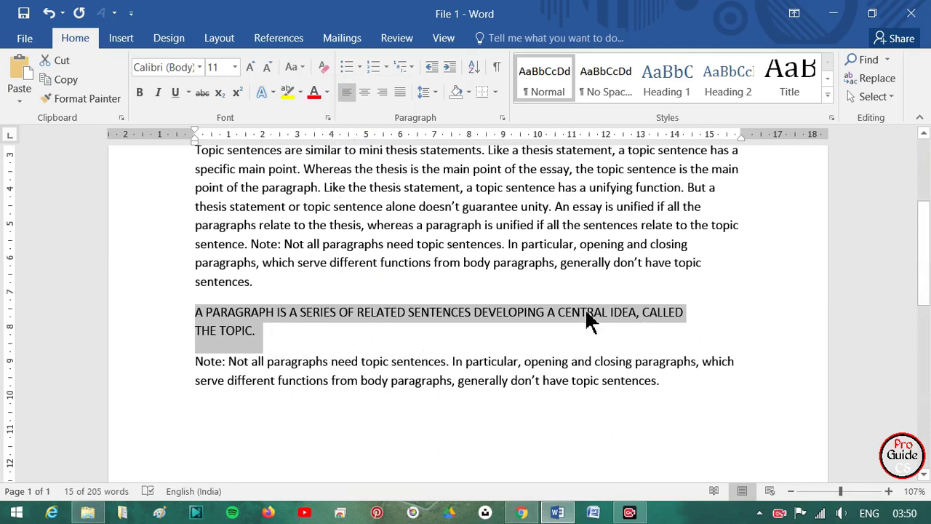
Apply Capitalize Each Word to the Note paragraph
{"action": "left_click_drag", "start_coordinate": [193, 364], "coordinate": [716, 404]}
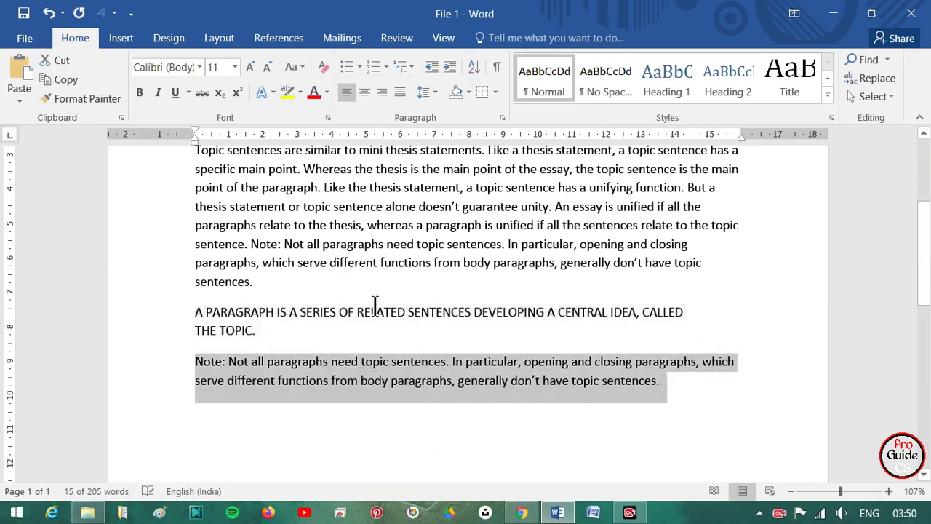
{"action": "left_click", "coordinate": [301, 68]}
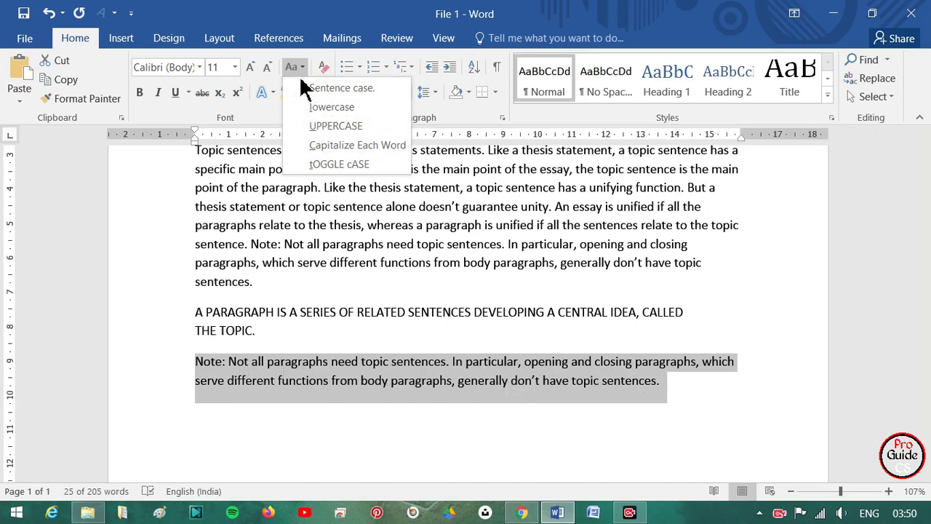
{"action": "left_click", "coordinate": [325, 146]}
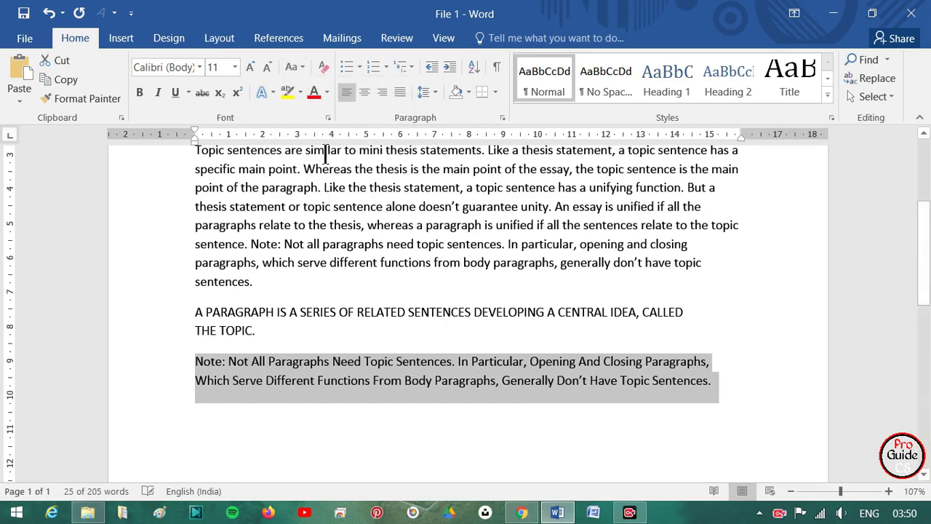
{"action": "left_click", "coordinate": [292, 409]}
{"action": "double_click", "coordinate": [342, 363]}
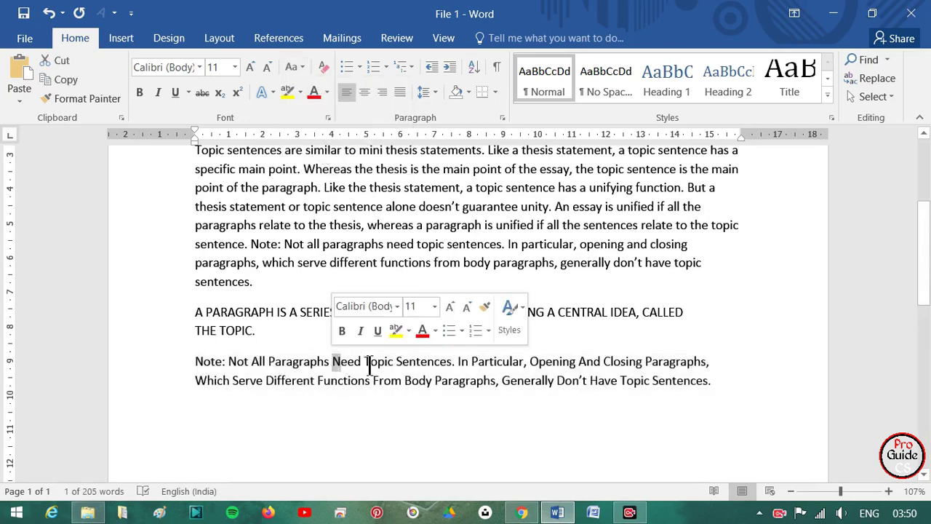
{"action": "left_click_drag", "start_coordinate": [364, 363], "coordinate": [372, 362]}
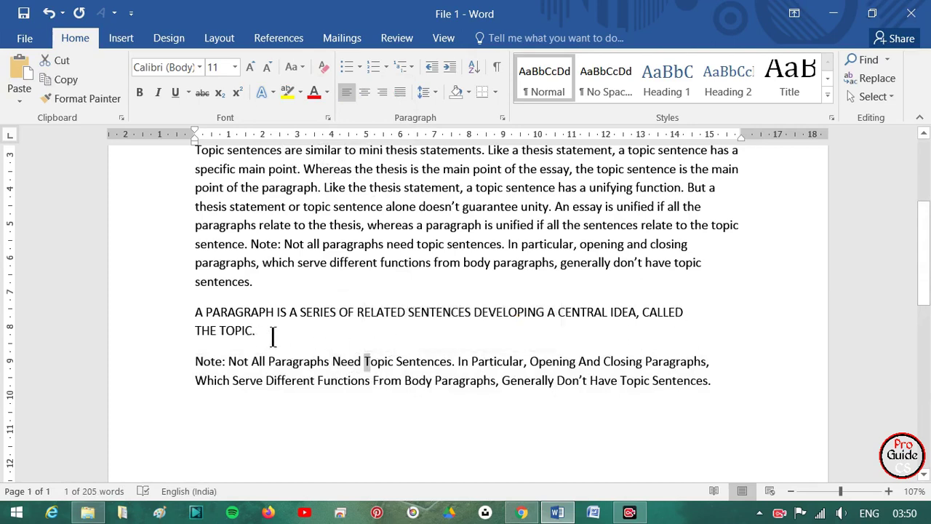
Switch the topic sentence to lowercase, toggle its case, then return it to lowercase
{"action": "left_click_drag", "start_coordinate": [270, 335], "coordinate": [199, 312]}
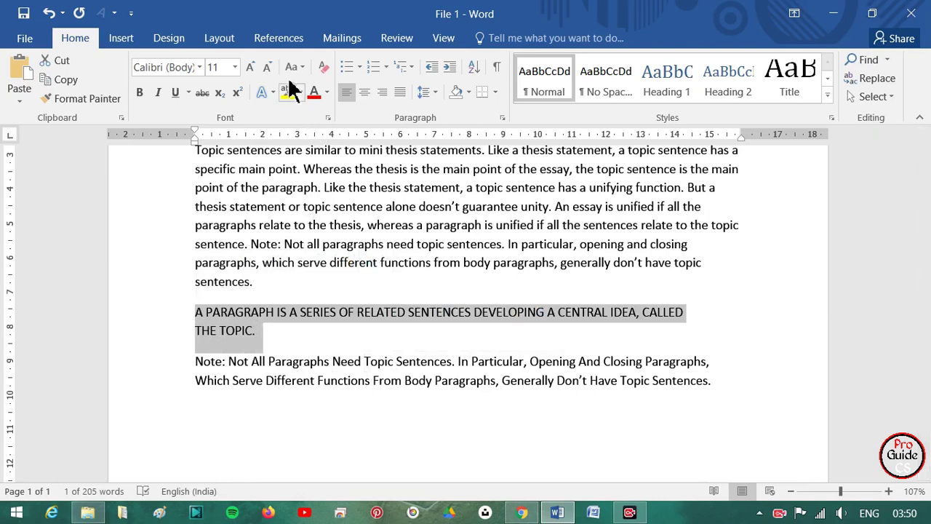
{"action": "left_click", "coordinate": [294, 69]}
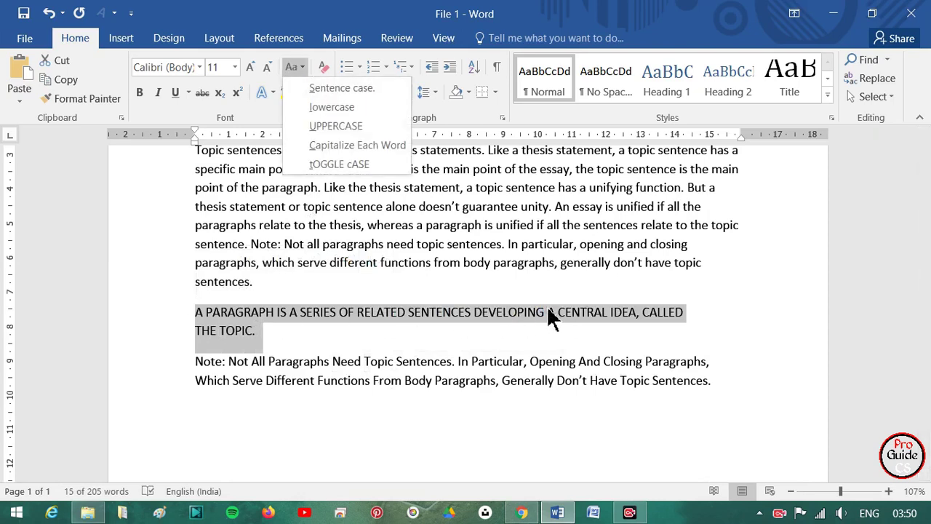
{"action": "left_click", "coordinate": [331, 107]}
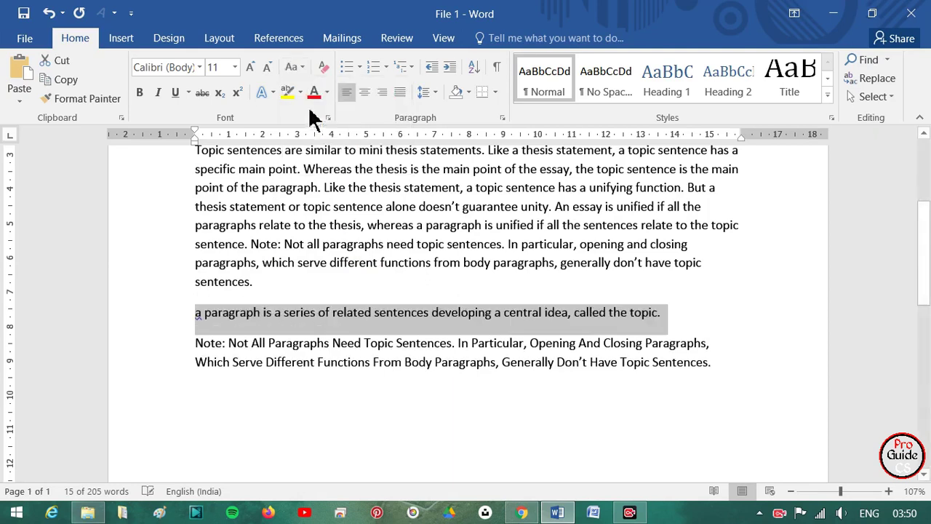
{"action": "left_click", "coordinate": [301, 66]}
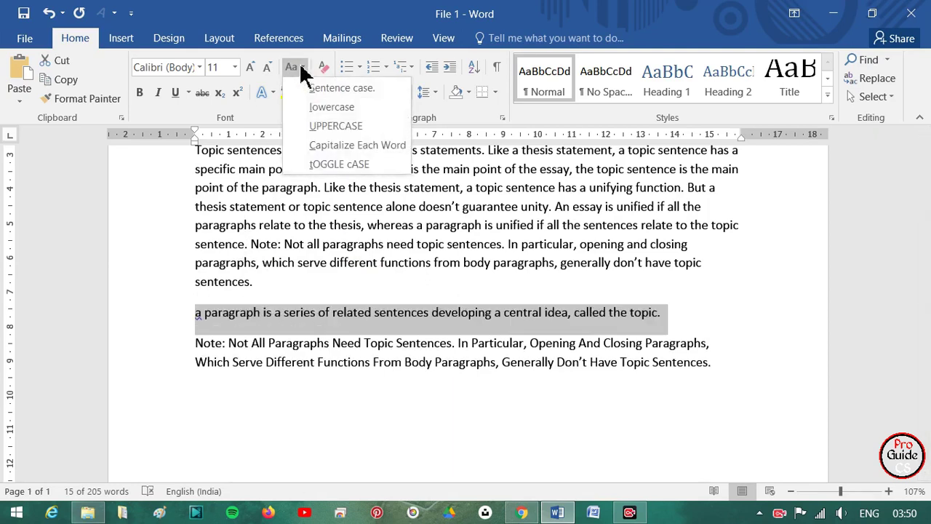
{"action": "left_click", "coordinate": [327, 165]}
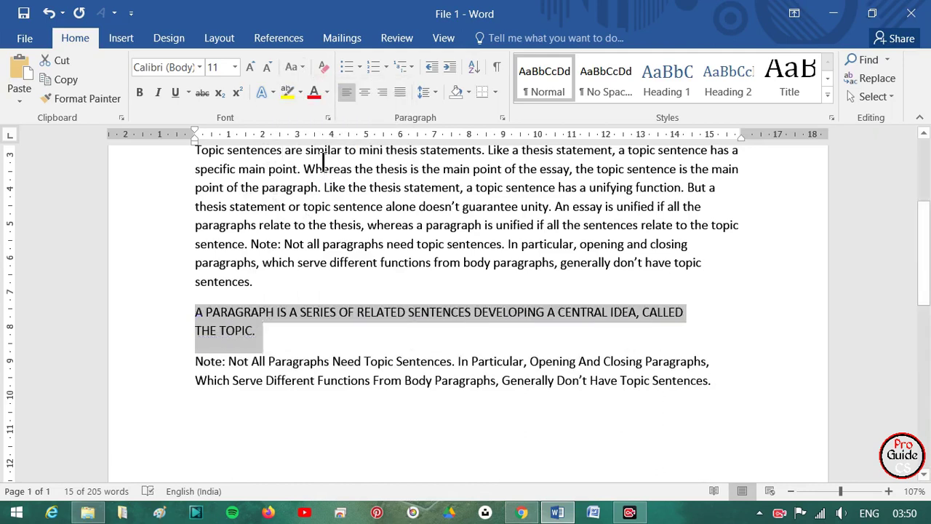
{"action": "left_click", "coordinate": [291, 68]}
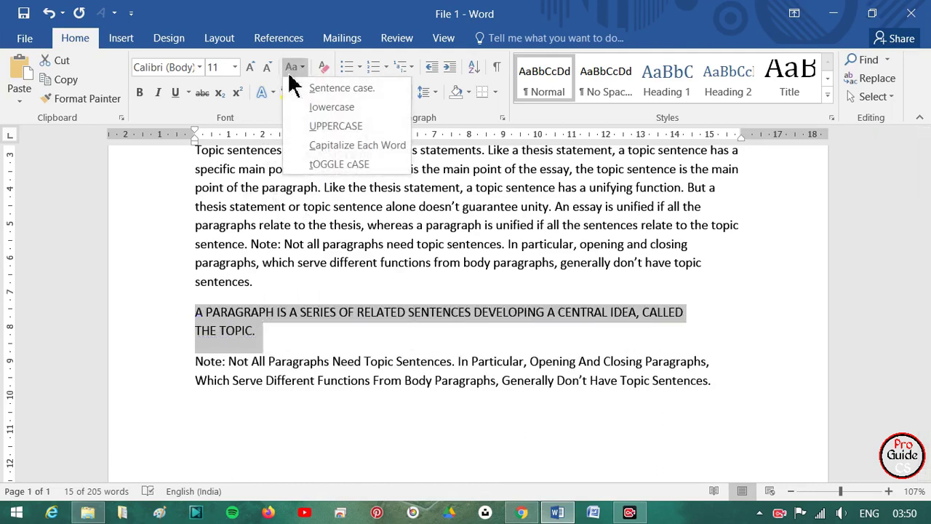
{"action": "left_click", "coordinate": [324, 106]}
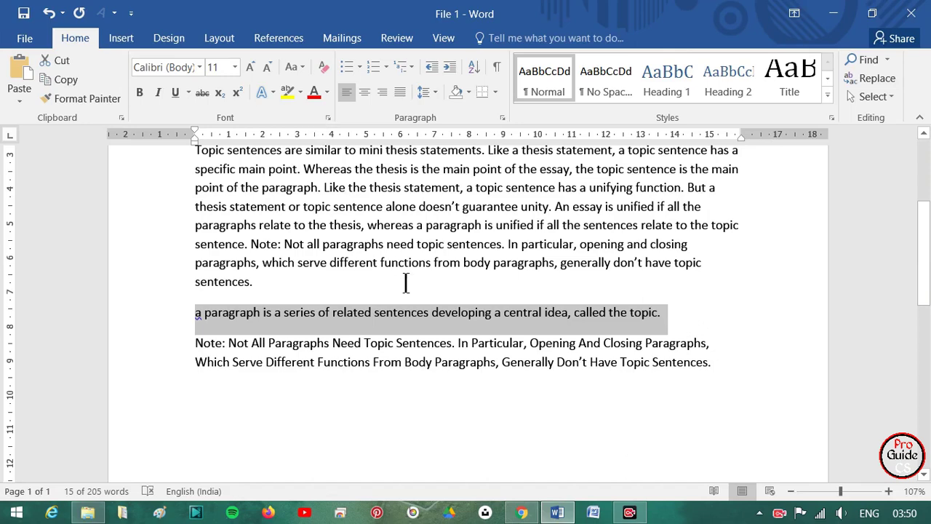
{"action": "scroll", "coordinate": [407, 317], "scroll_direction": "up", "scroll_amount": 3}
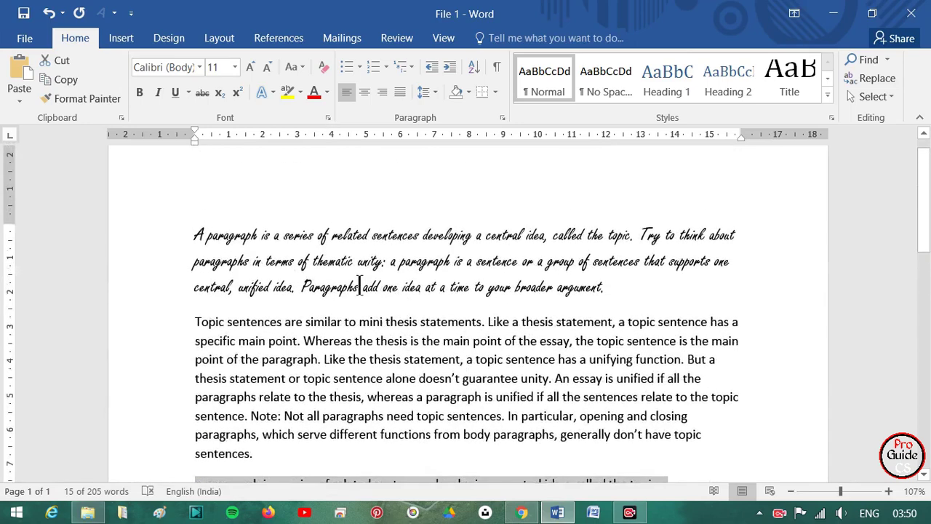
Clear all formatting from the first paragraph, then delete and restore part of its text
{"action": "left_click", "coordinate": [358, 287]}
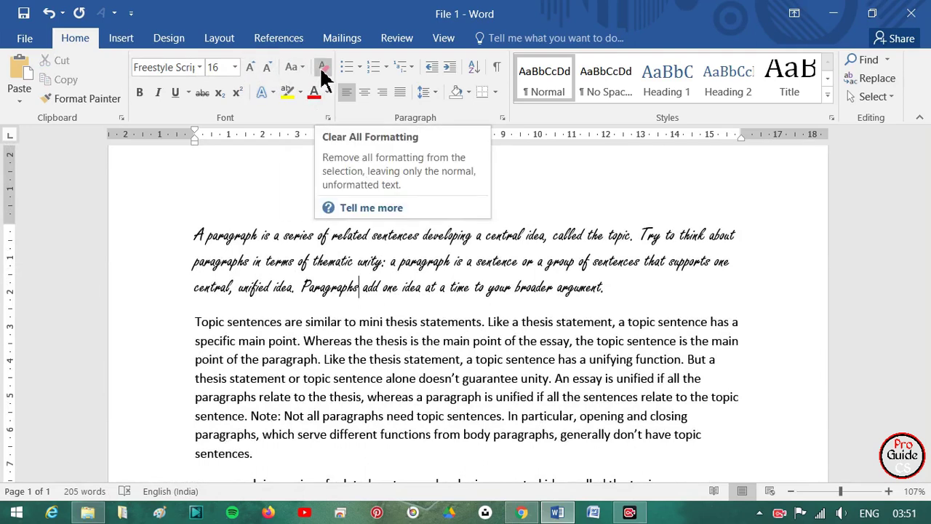
{"action": "left_click_drag", "start_coordinate": [646, 293], "coordinate": [202, 248]}
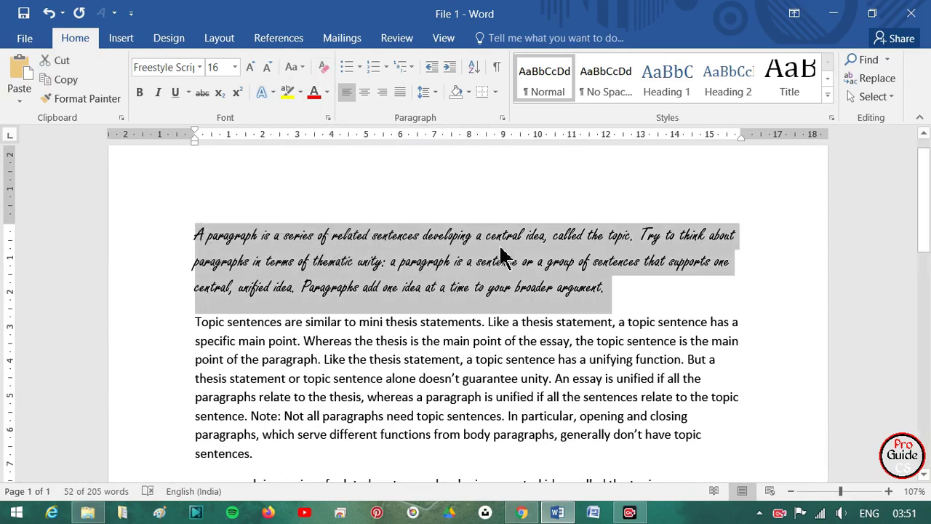
{"action": "left_click", "coordinate": [323, 68]}
{"action": "left_click", "coordinate": [302, 338]}
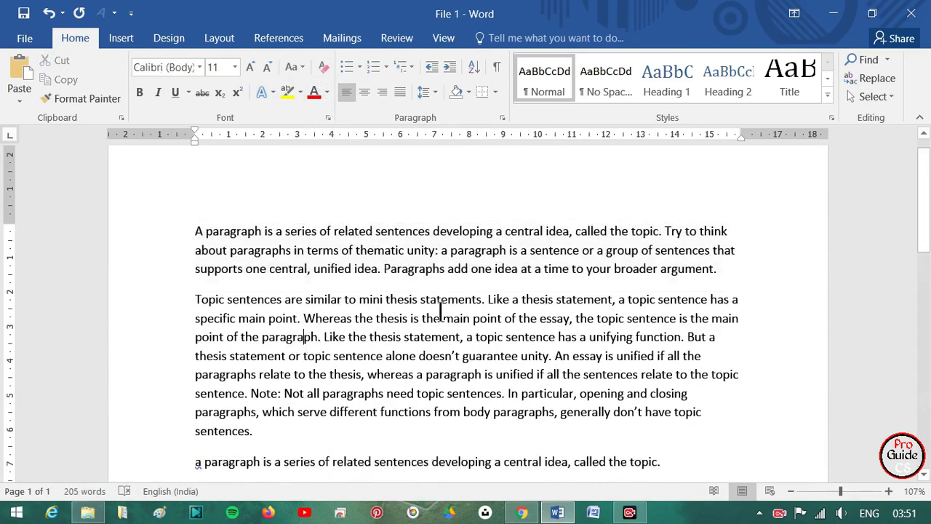
{"action": "mouse_move", "coordinate": [732, 271]}
{"action": "left_mouse_down"}
{"action": "mouse_move", "coordinate": [269, 232]}
{"action": "mouse_move", "coordinate": [349, 251]}
{"action": "left_mouse_up"}
{"action": "key", "text": "Delete"}
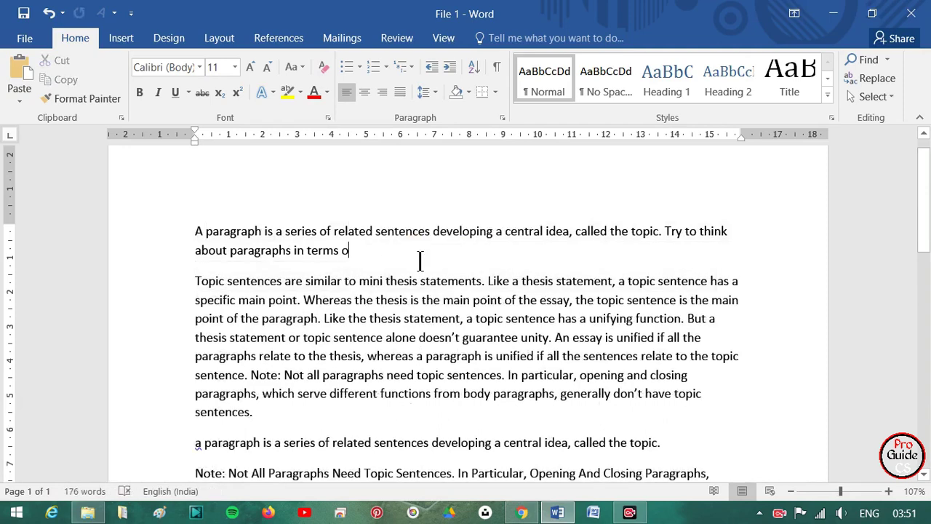
{"action": "key", "text": "ctrl+z"}
{"action": "key", "text": "ctrl+z"}
{"action": "left_click", "coordinate": [450, 261]}
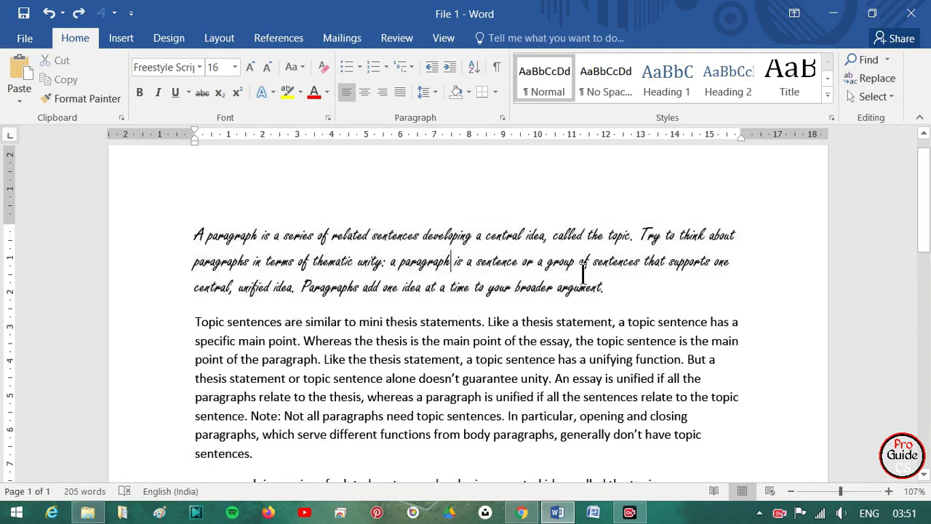
Reset the first paragraph to Calibri 11 again, then undo with Ctrl+Z
{"action": "left_click_drag", "start_coordinate": [605, 289], "coordinate": [201, 254]}
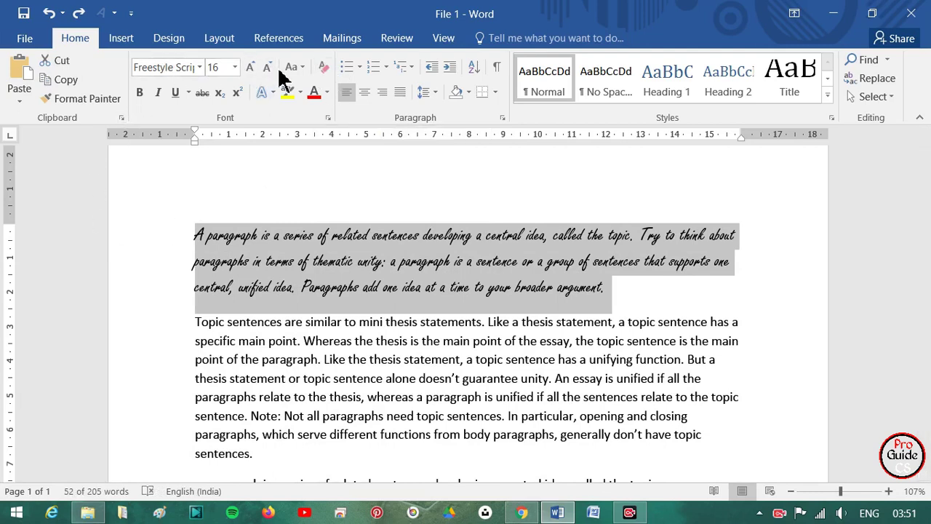
{"action": "left_click", "coordinate": [325, 68]}
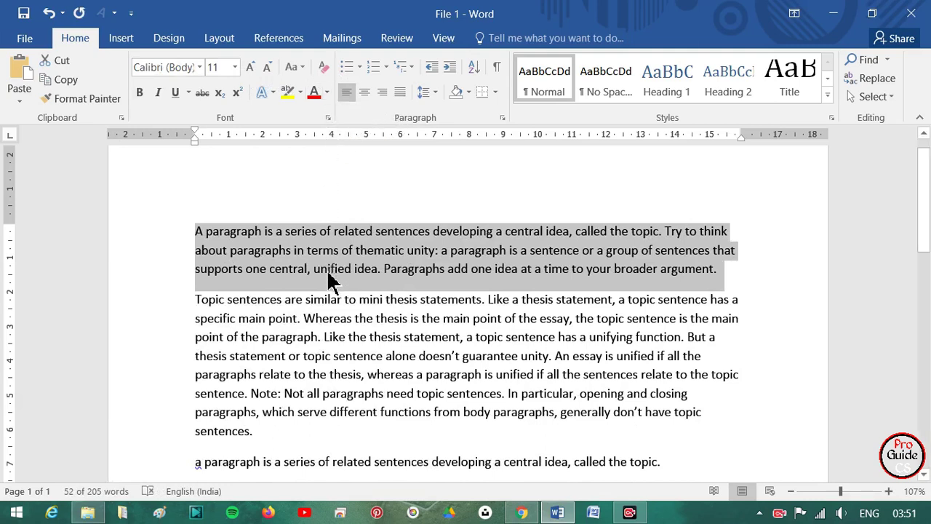
{"action": "key", "text": "ctrl+z"}
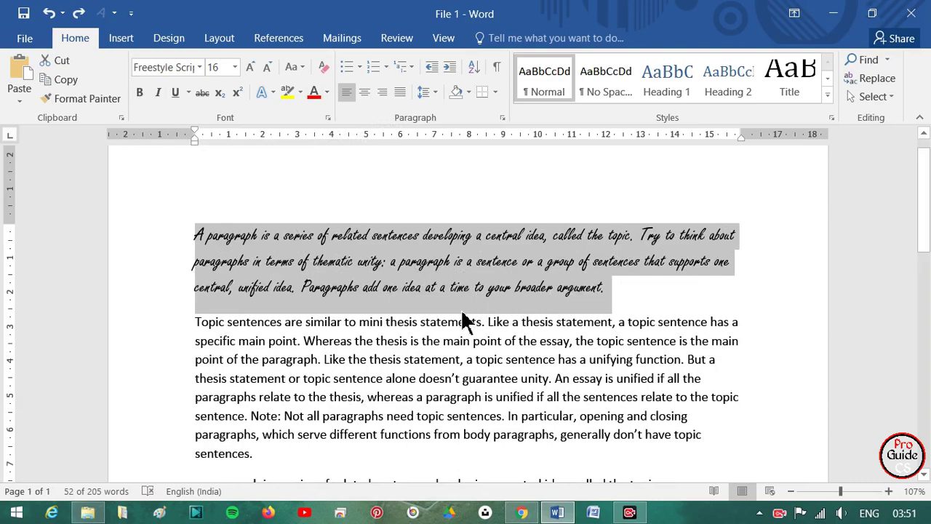
{"action": "scroll", "coordinate": [463, 320], "scroll_direction": "up", "scroll_amount": 3}
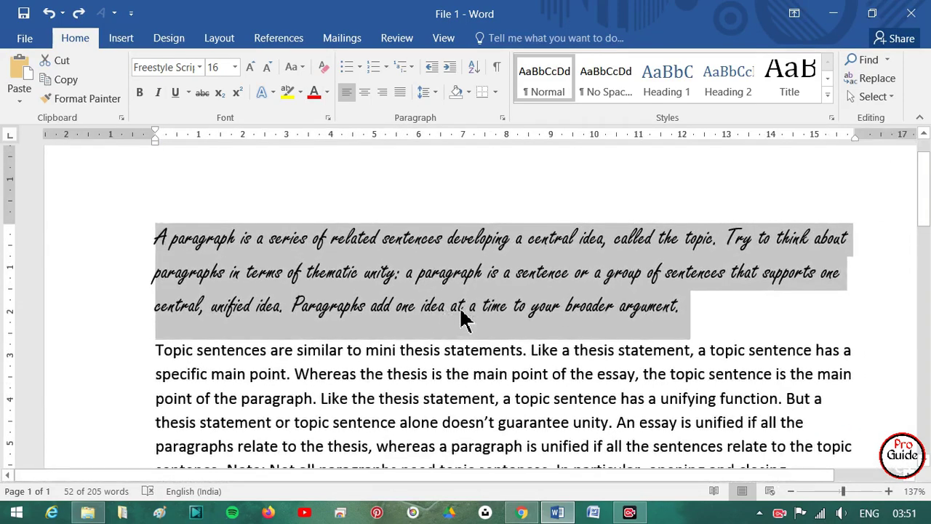
Make the first paragraph bold and enlarge it to 18 pt
{"action": "left_click", "coordinate": [142, 96]}
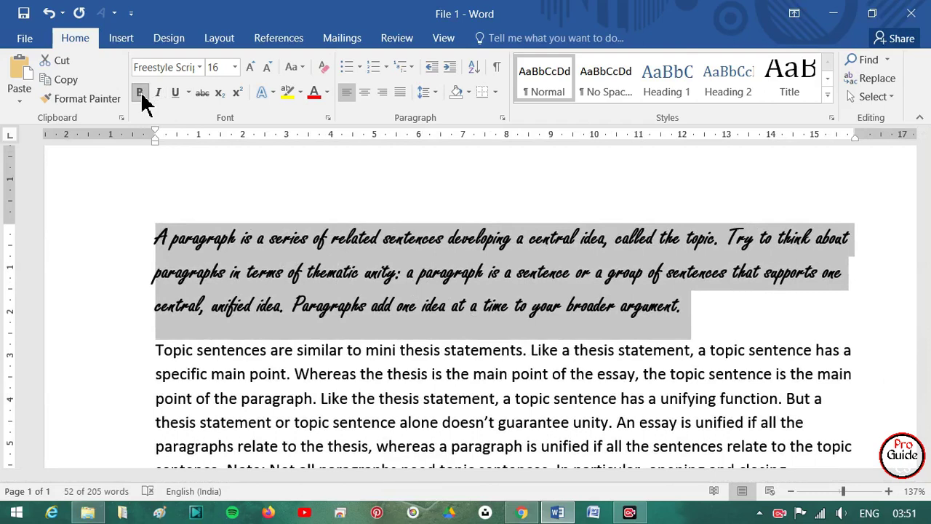
{"action": "left_click", "coordinate": [143, 97]}
{"action": "left_click", "coordinate": [143, 97]}
{"action": "left_click", "coordinate": [251, 68]}
{"action": "left_click", "coordinate": [359, 316]}
Bold the word 'paragraph' in the second paragraph's body text
{"action": "scroll", "coordinate": [369, 393], "scroll_direction": "down", "scroll_amount": 1}
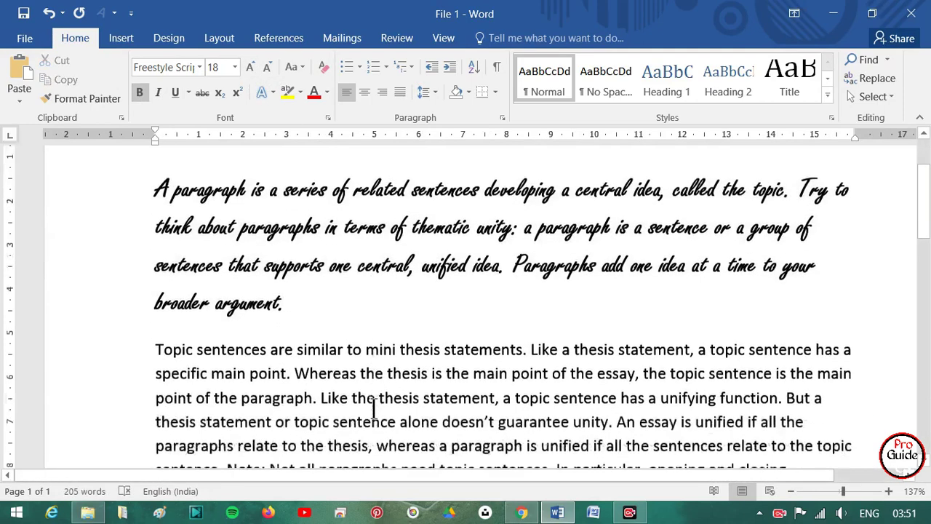
{"action": "scroll", "coordinate": [360, 349], "scroll_direction": "down", "scroll_amount": 2}
{"action": "left_click_drag", "start_coordinate": [313, 340], "coordinate": [249, 350]}
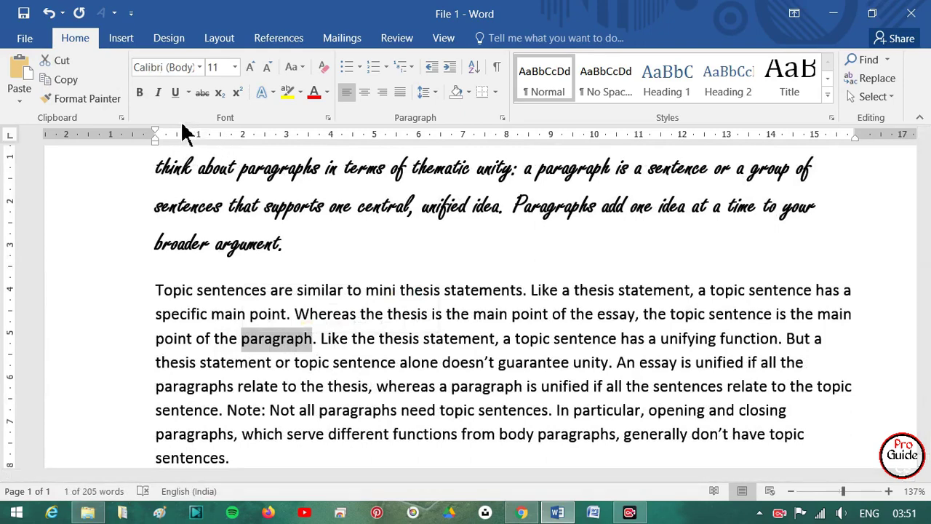
{"action": "left_click", "coordinate": [139, 92]}
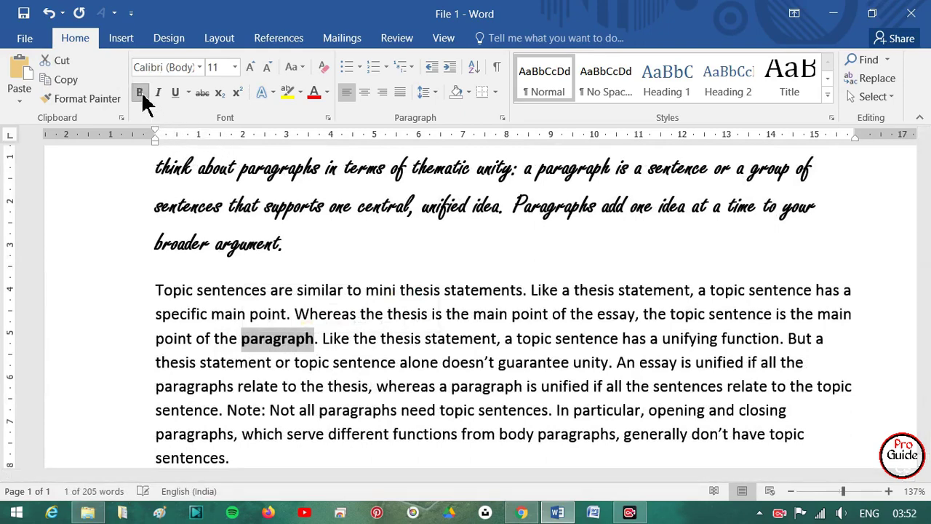
{"action": "key", "text": "Left"}
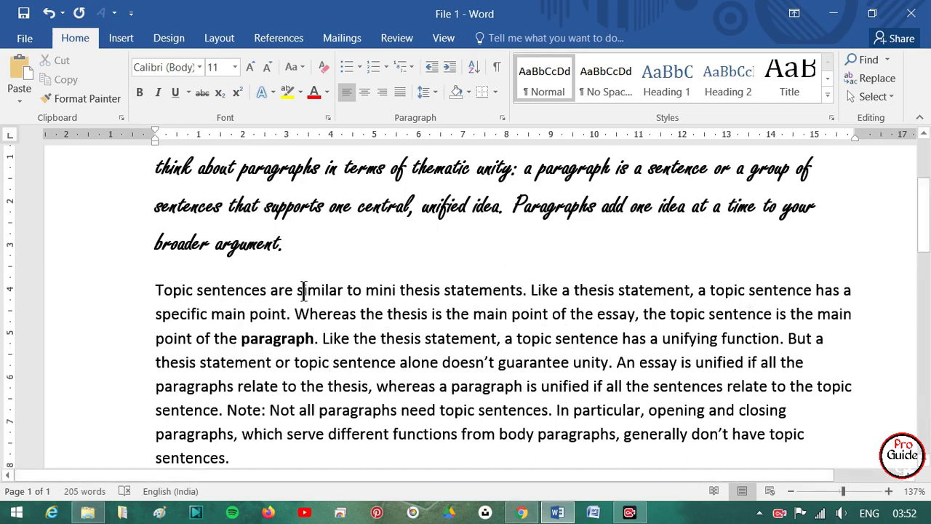
{"action": "scroll", "coordinate": [408, 273], "scroll_direction": "up", "scroll_amount": 2}
Italicise the second paragraph's opening sentences up to 'paragraph.'
{"action": "left_click_drag", "start_coordinate": [276, 345], "coordinate": [145, 251]}
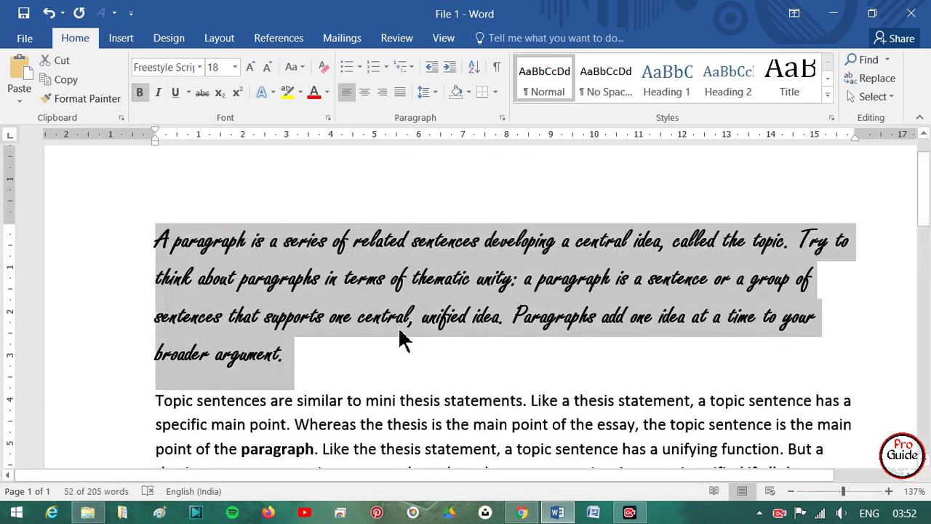
{"action": "left_click", "coordinate": [383, 424]}
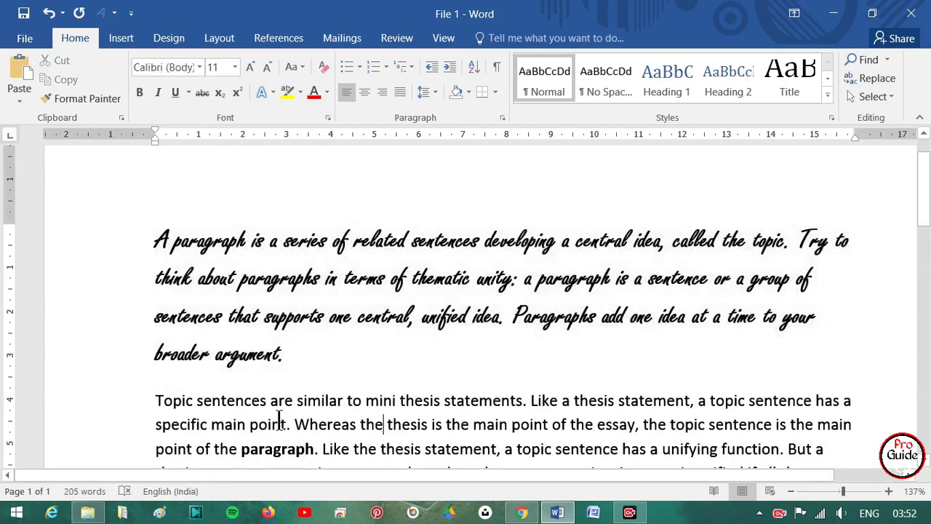
{"action": "scroll", "coordinate": [291, 426], "scroll_direction": "down", "scroll_amount": 1}
{"action": "left_click_drag", "start_coordinate": [321, 396], "coordinate": [138, 351]}
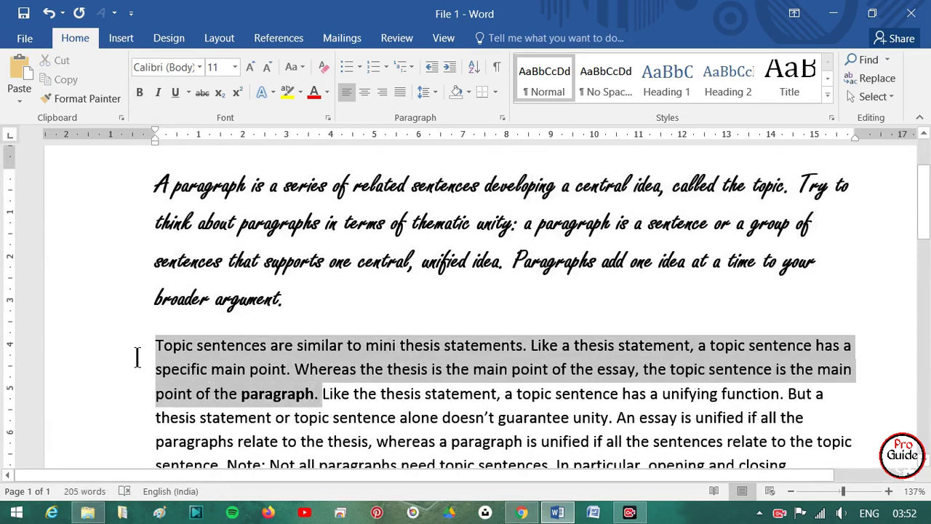
{"action": "left_click", "coordinate": [158, 94]}
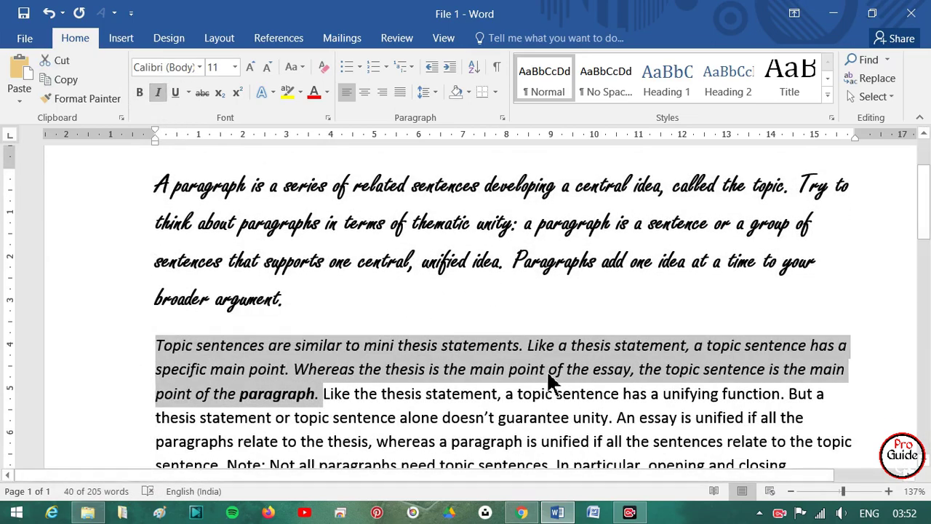
{"action": "left_click", "coordinate": [301, 297]}
Toggle italic on the first paragraph, leaving it italic
{"action": "left_click_drag", "start_coordinate": [275, 280], "coordinate": [154, 182]}
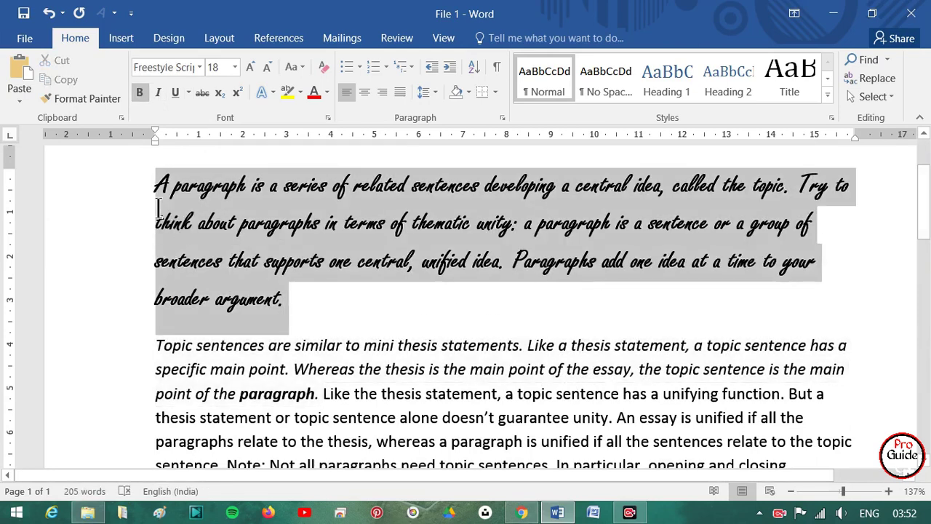
{"action": "left_click", "coordinate": [160, 93]}
{"action": "left_click", "coordinate": [158, 92]}
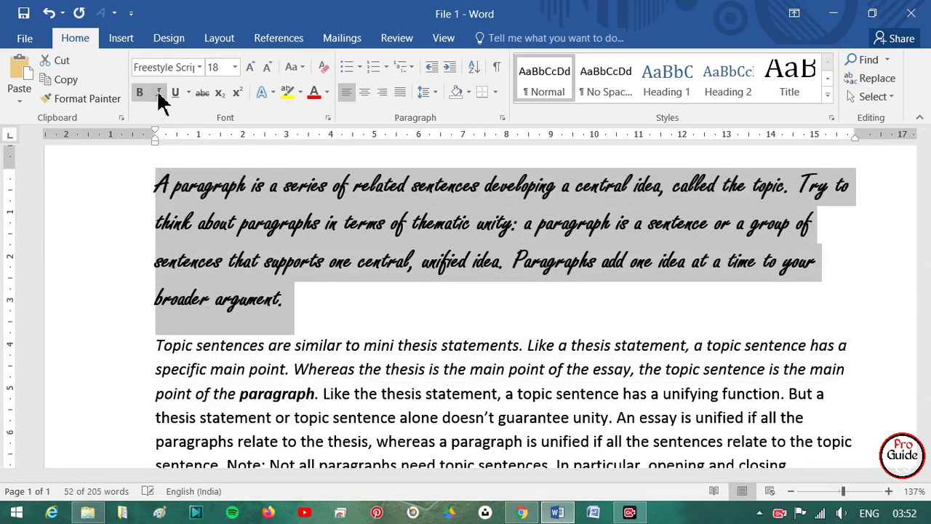
{"action": "left_click", "coordinate": [159, 92]}
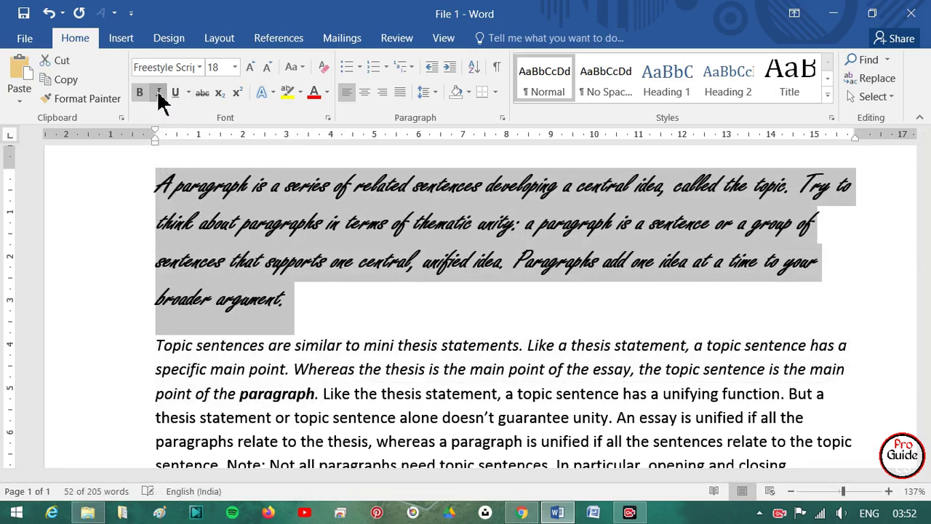
{"action": "left_click", "coordinate": [160, 92]}
{"action": "left_click", "coordinate": [159, 92]}
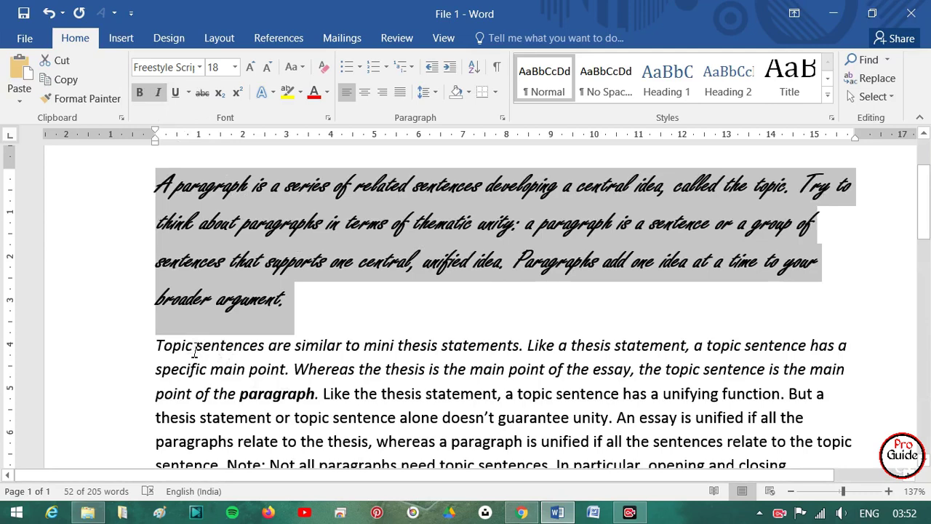
Make the word 'Topic' bold and underlined
{"action": "left_click_drag", "start_coordinate": [195, 351], "coordinate": [155, 348]}
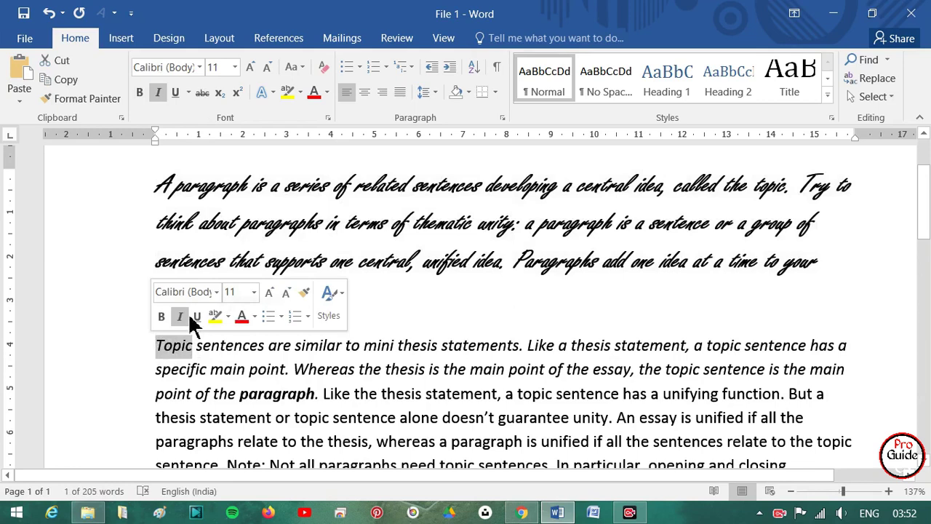
{"action": "left_click", "coordinate": [139, 92]}
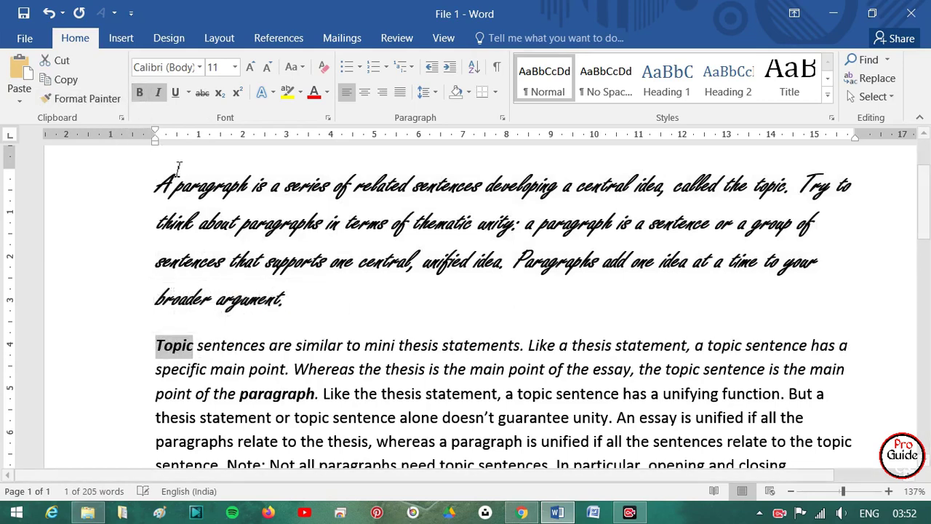
{"action": "left_click", "coordinate": [175, 93]}
{"action": "left_click", "coordinate": [251, 392]}
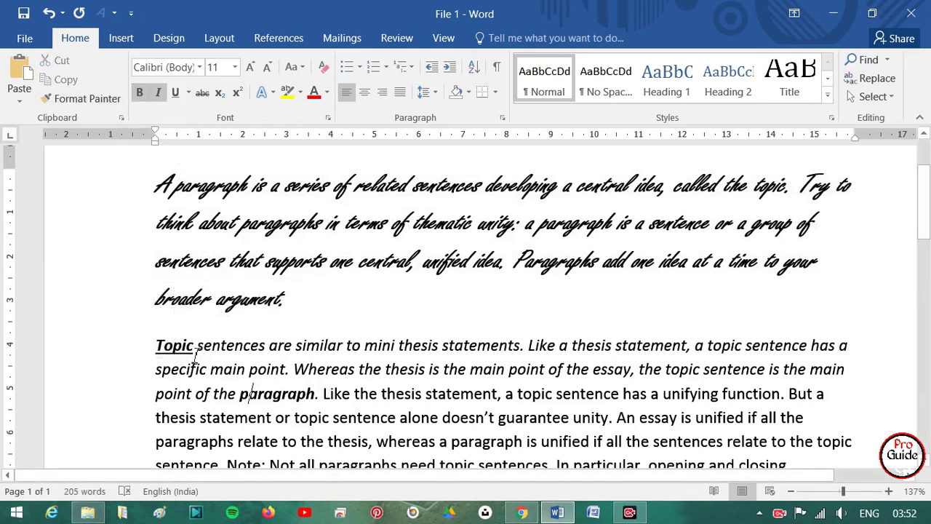
{"action": "left_click", "coordinate": [196, 348]}
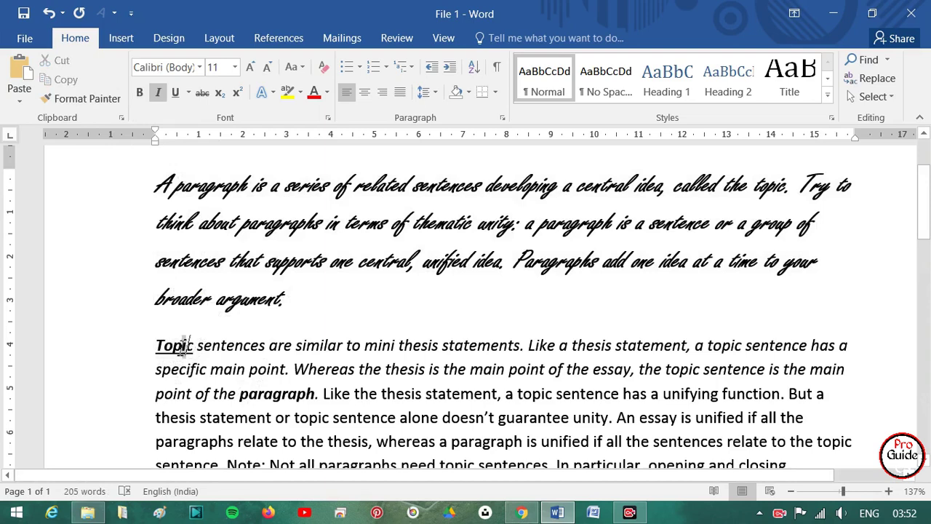
{"action": "left_click_drag", "start_coordinate": [195, 348], "coordinate": [155, 347]}
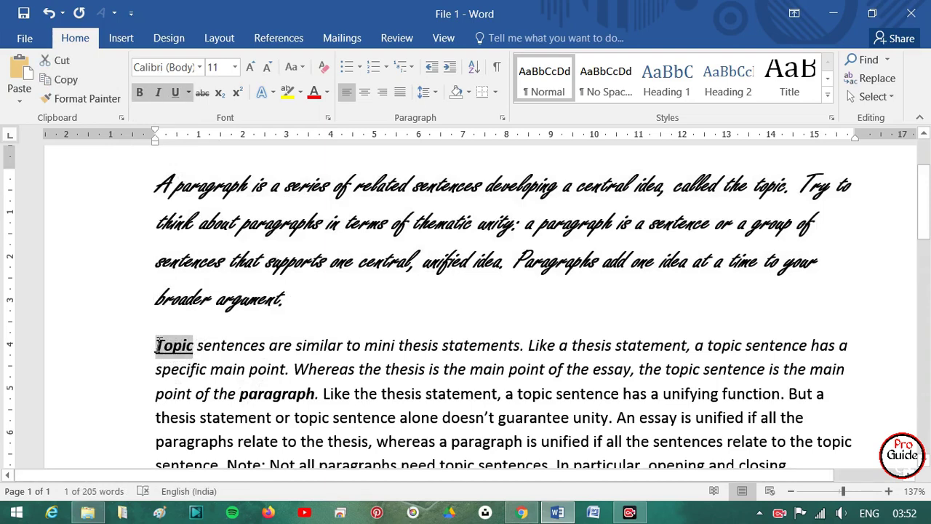
Enlarge 'Topic' to size 14 and give it a red double underline
{"action": "left_click", "coordinate": [249, 67]}
{"action": "left_click", "coordinate": [250, 67]}
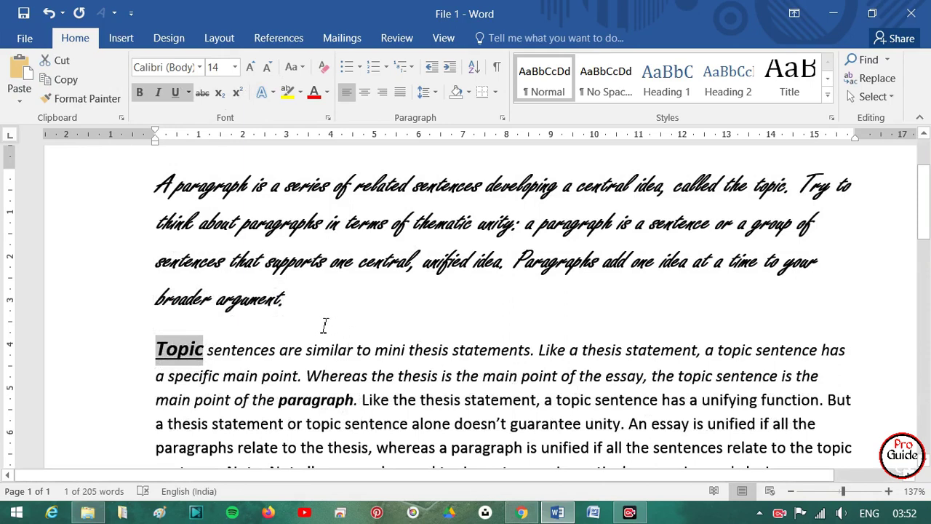
{"action": "left_click", "coordinate": [188, 93]}
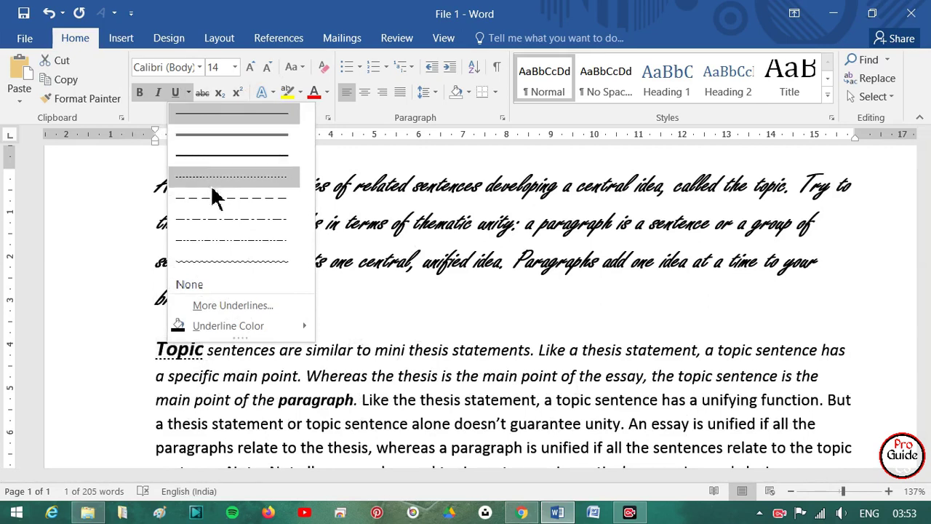
{"action": "mouse_move", "coordinate": [251, 327]}
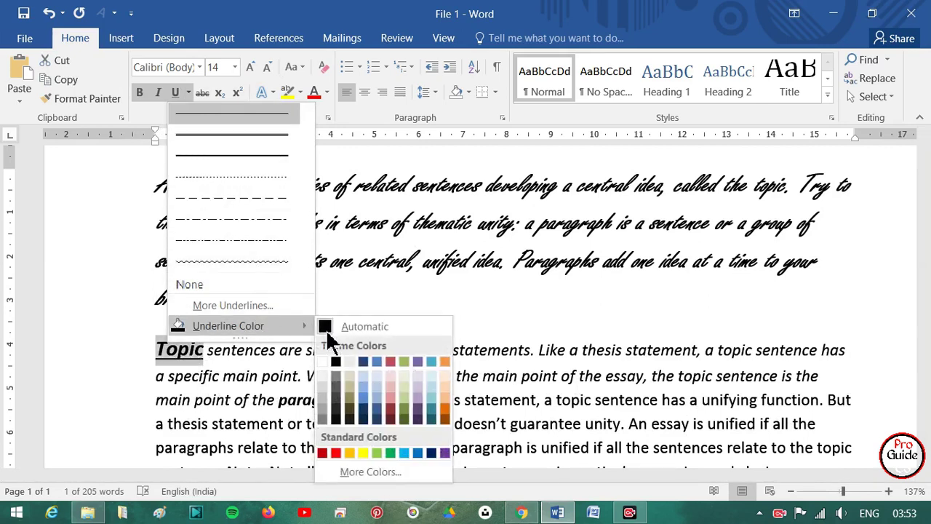
{"action": "left_click", "coordinate": [339, 453]}
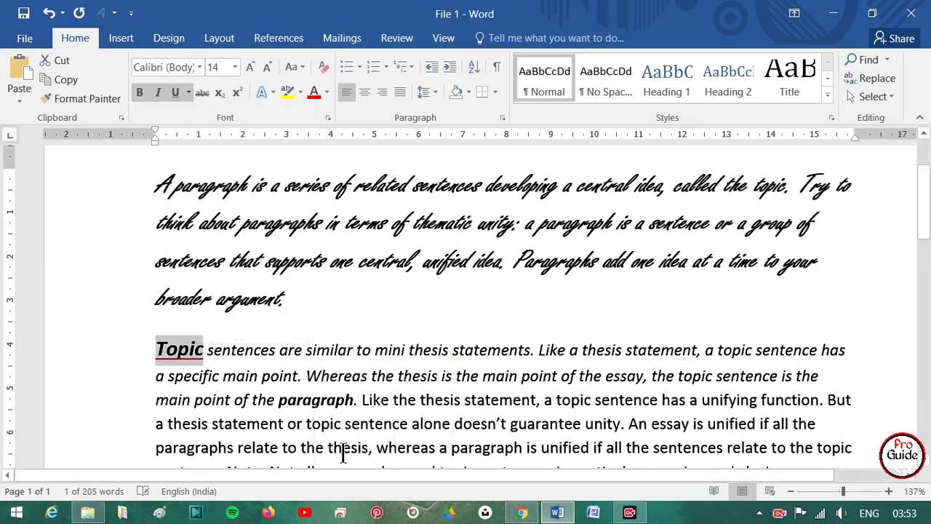
{"action": "left_click", "coordinate": [189, 93]}
{"action": "left_click", "coordinate": [203, 144]}
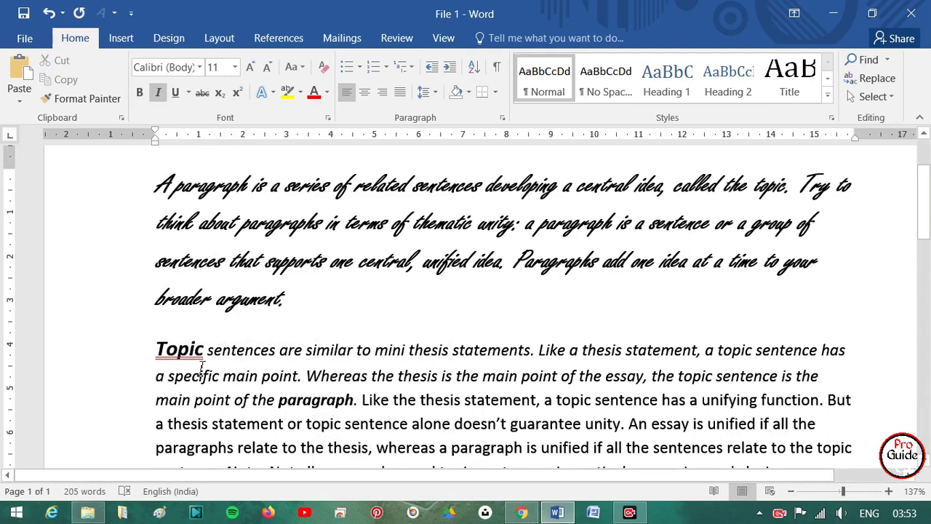
{"action": "left_click", "coordinate": [188, 93]}
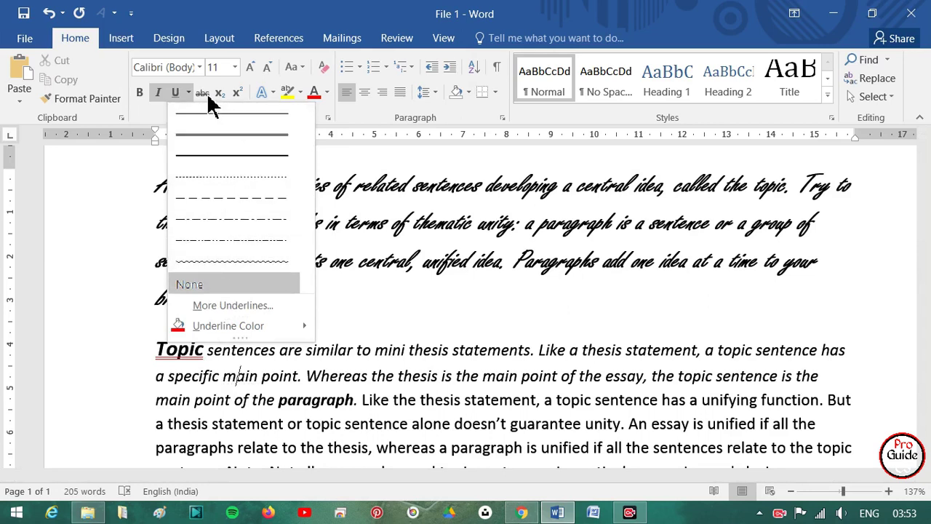
Strike through the word 'sentences' after Topic
{"action": "left_click", "coordinate": [568, 267]}
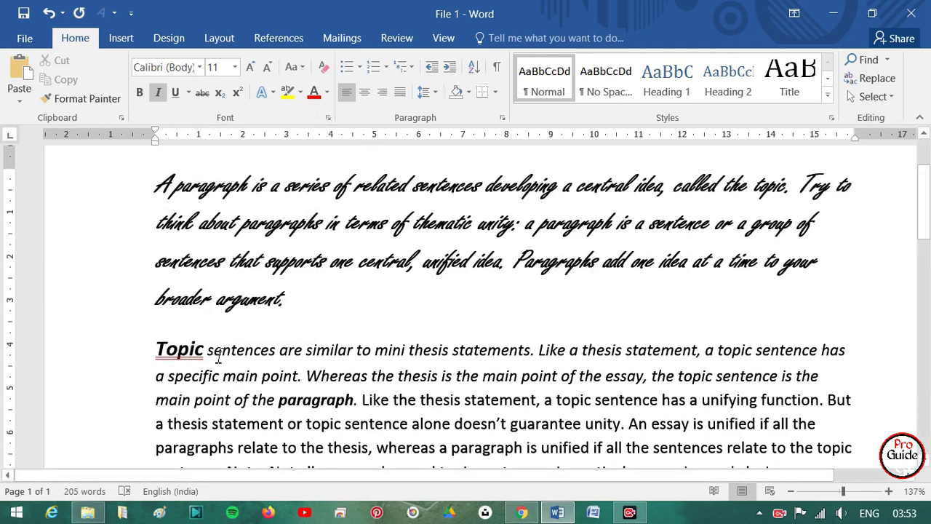
{"action": "left_click_drag", "start_coordinate": [214, 351], "coordinate": [276, 351]}
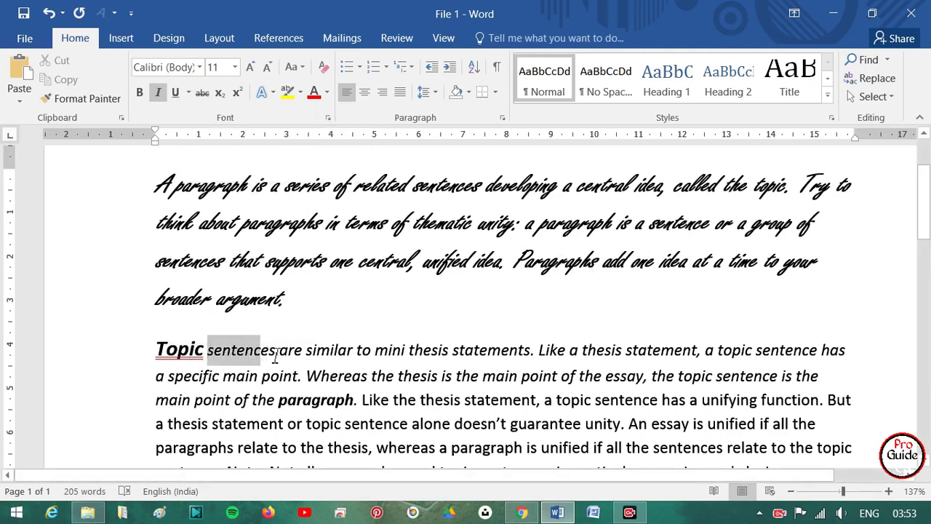
{"action": "left_click", "coordinate": [202, 93]}
{"action": "left_click", "coordinate": [249, 353]}
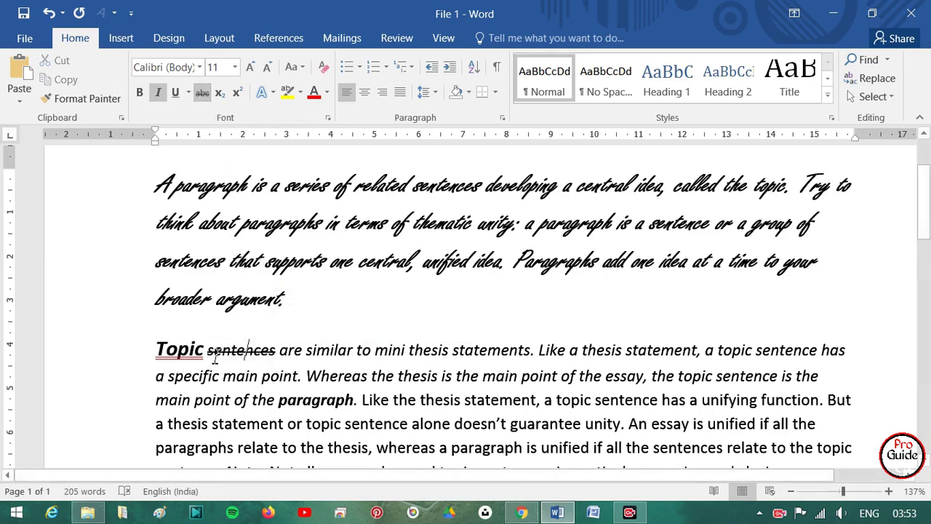
{"action": "double_click", "coordinate": [274, 353]}
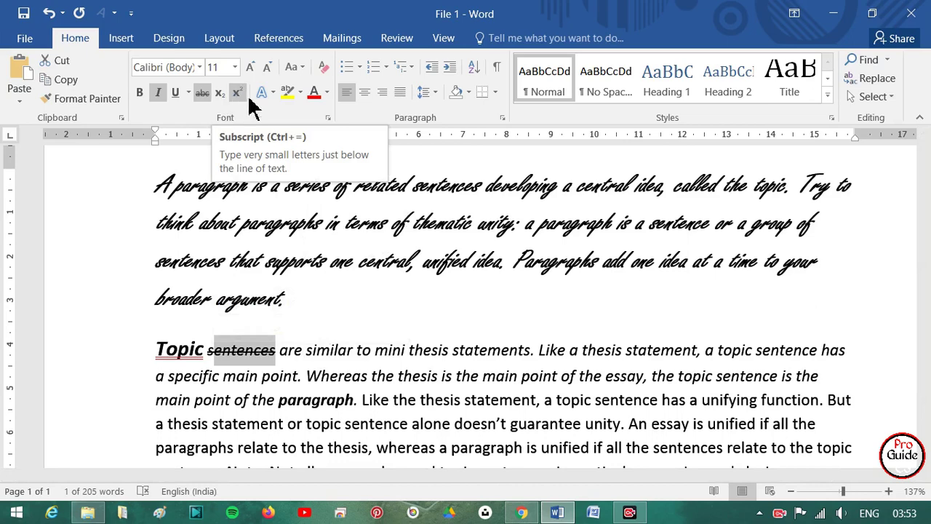
Insert an empty paragraph after 'broader argument.'
{"action": "left_click", "coordinate": [290, 298]}
{"action": "key", "text": "Return"}
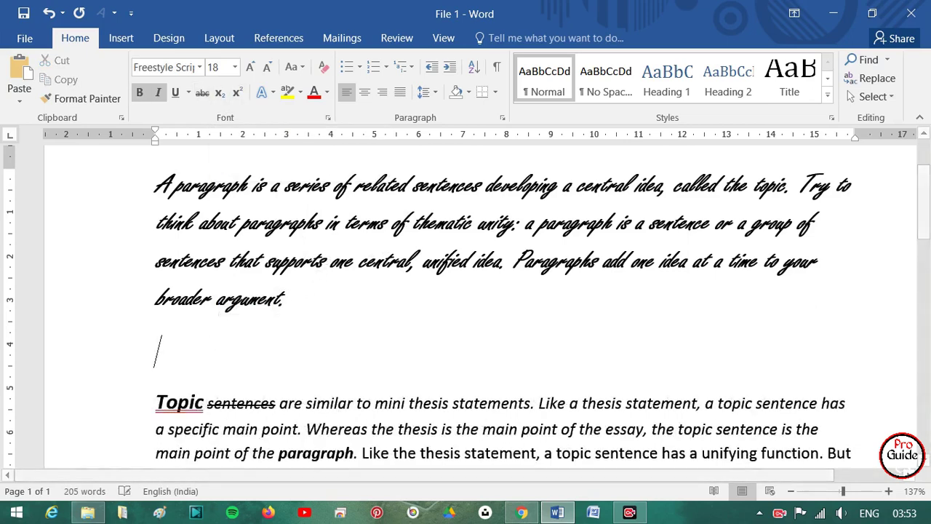
{"action": "scroll", "coordinate": [358, 349], "scroll_direction": "down", "scroll_amount": 4}
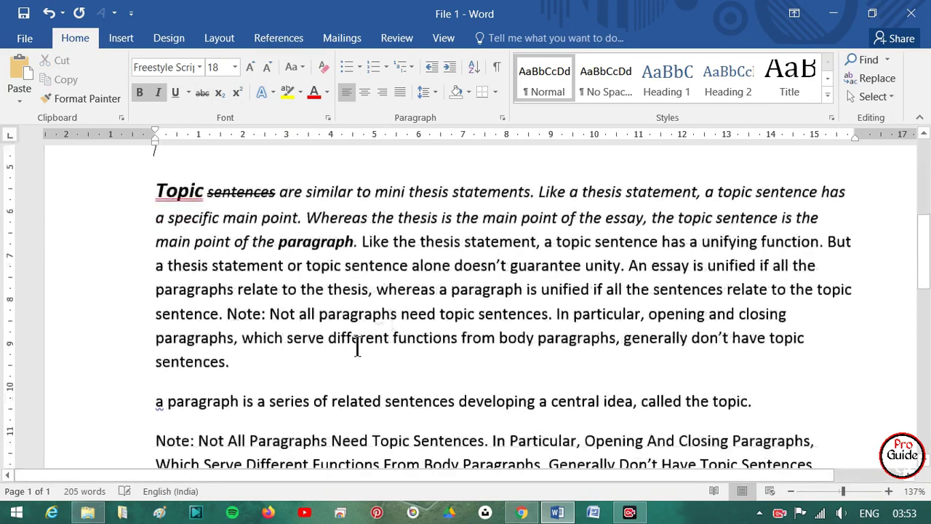
Add a new line reading H2O after 'sentences.', then start another line below it
{"action": "left_click", "coordinate": [249, 311]}
{"action": "key", "text": "Return"}
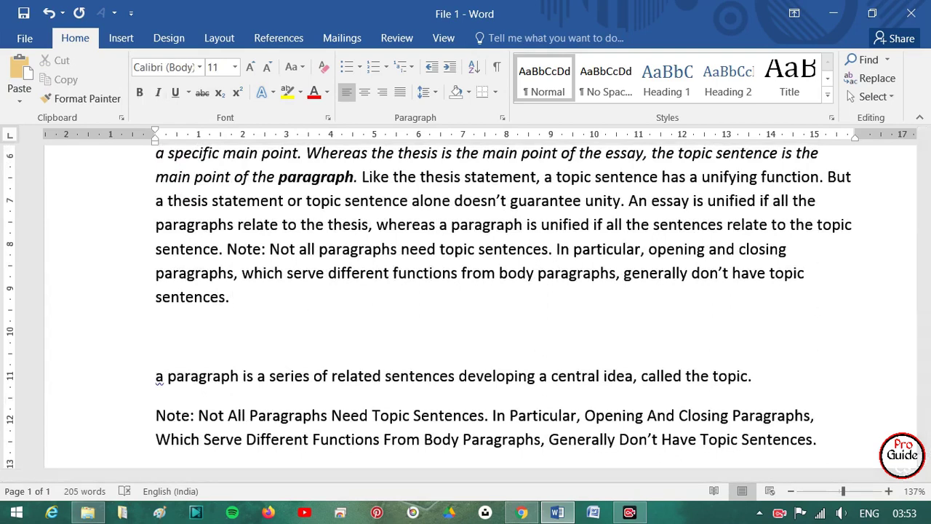
{"action": "type", "text": "h"}
{"action": "type", "text": "@"}
{"action": "key", "text": "BackSpace"}
{"action": "key", "text": "BackSpace"}
{"action": "type", "text": "H"}
{"action": "type", "text": "20"}
{"action": "type", "text": "O"}
{"action": "key", "text": "Return"}
{"action": "type", "text": "C"}
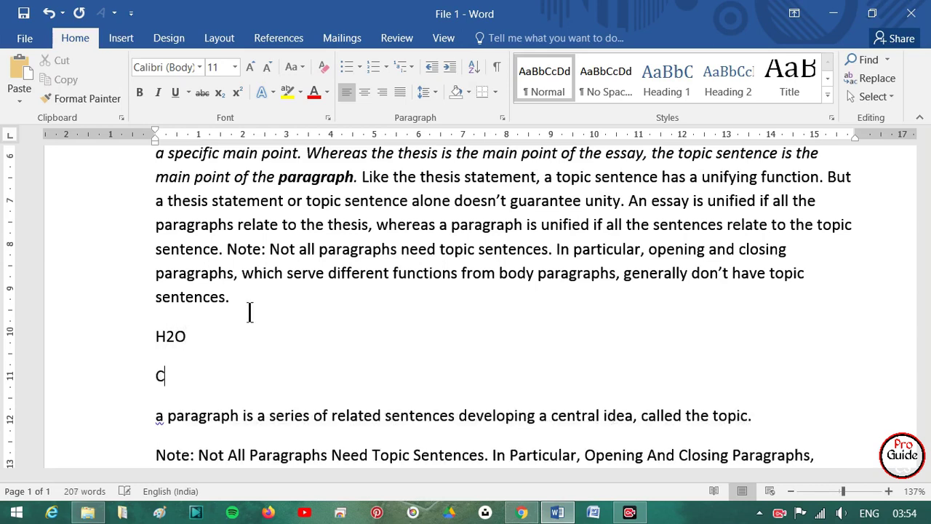
{"action": "type", "text": "O"}
{"action": "type", "text": "2"}
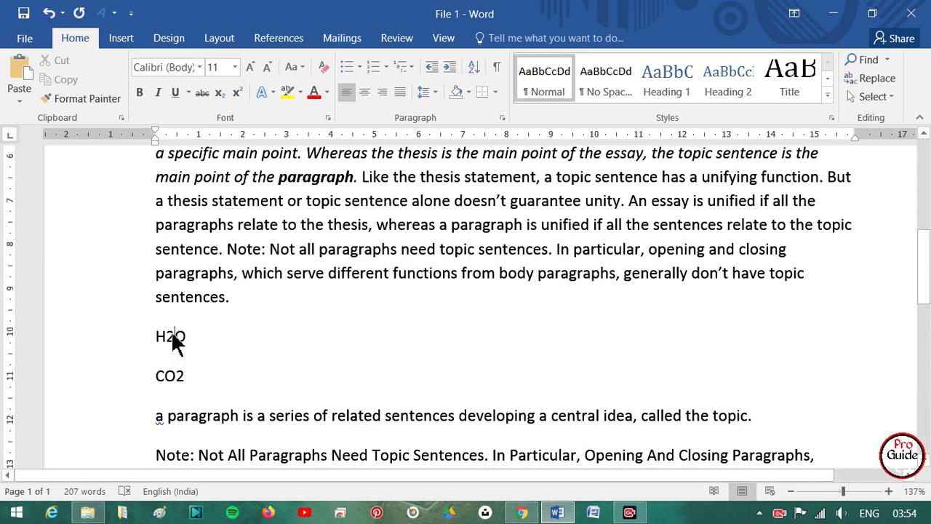
Subscript the 2 in H2O and in CO2 to get H₂O and CO₂
{"action": "left_click_drag", "start_coordinate": [176, 338], "coordinate": [169, 336]}
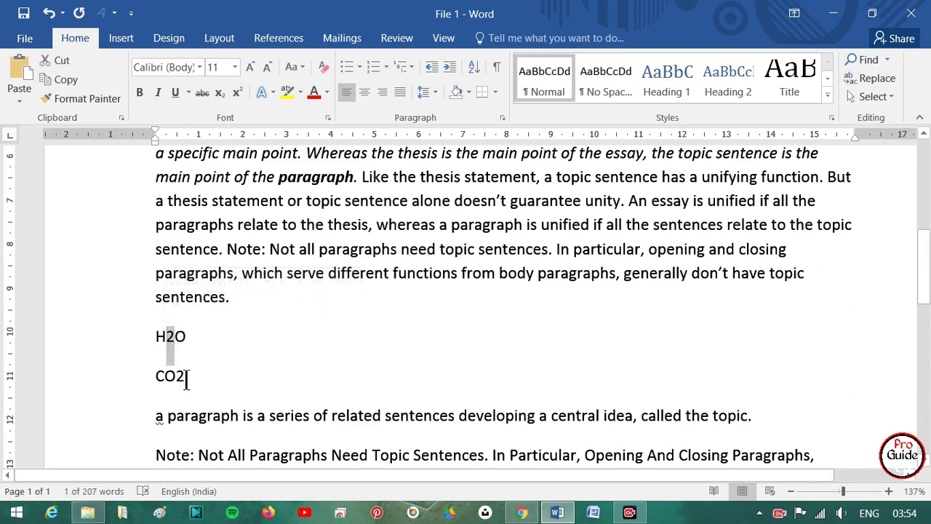
{"action": "left_click_drag", "start_coordinate": [185, 375], "coordinate": [179, 376]}
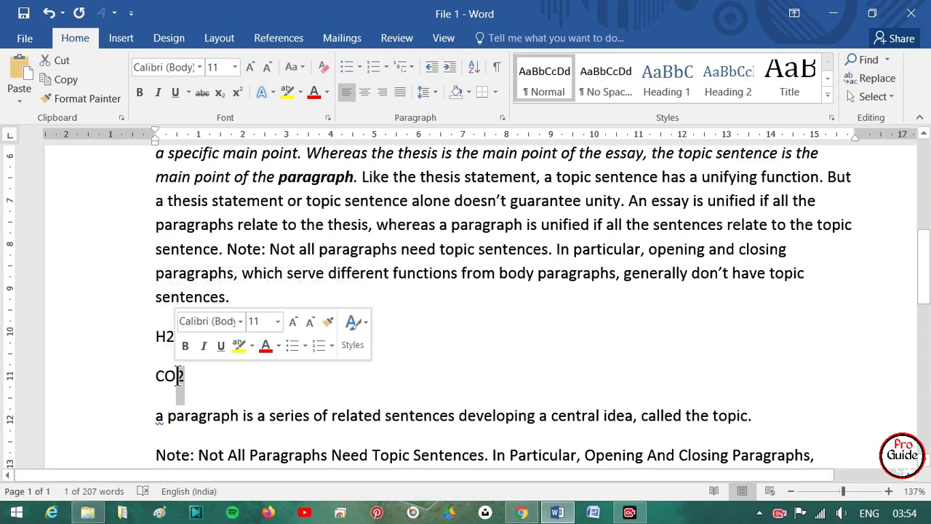
{"action": "left_click", "coordinate": [158, 337]}
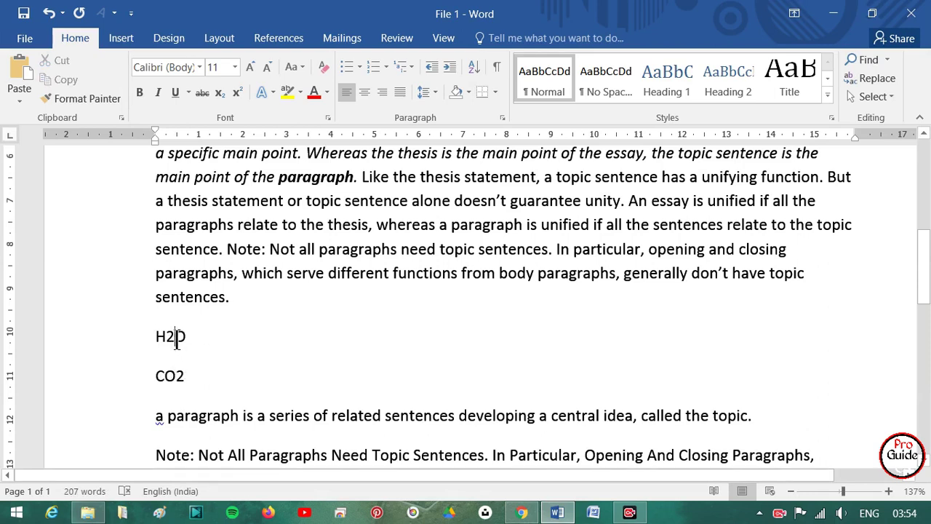
{"action": "left_click_drag", "start_coordinate": [166, 336], "coordinate": [176, 337]}
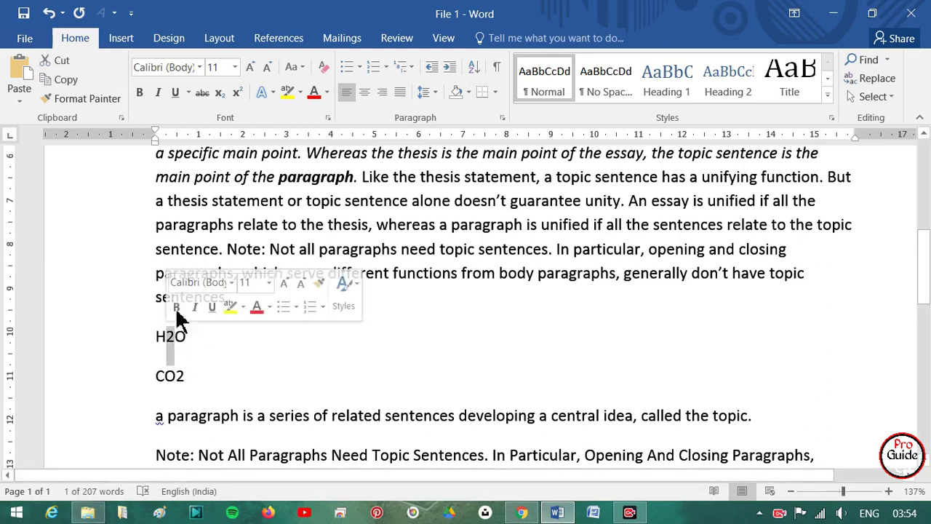
{"action": "left_click", "coordinate": [218, 93]}
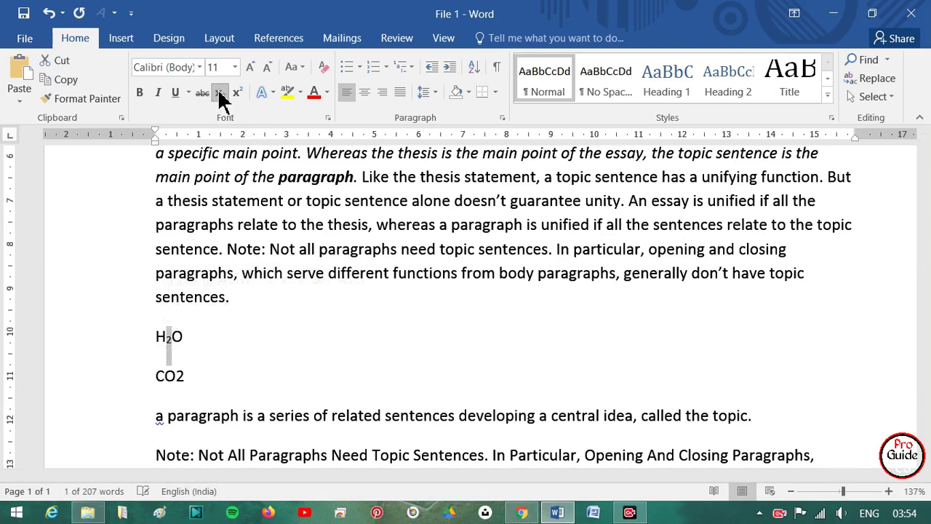
{"action": "left_click", "coordinate": [165, 362]}
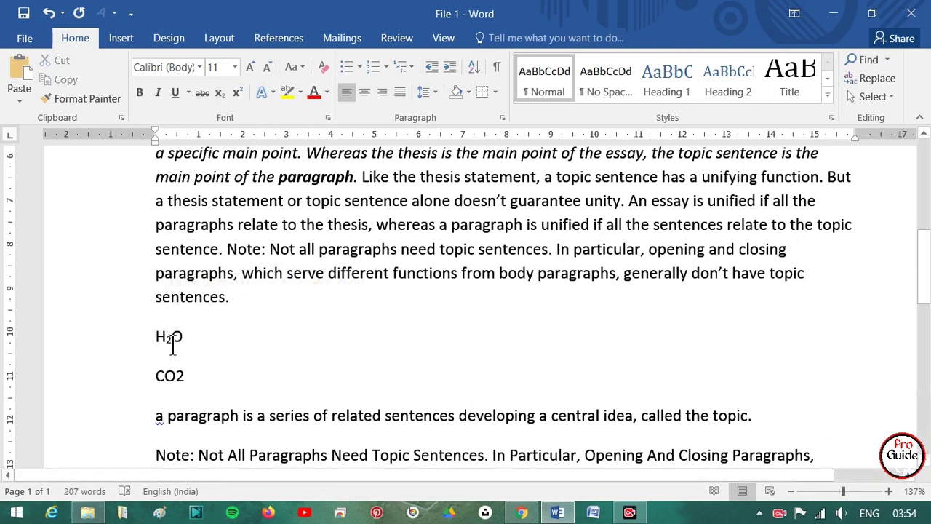
{"action": "left_click_drag", "start_coordinate": [187, 377], "coordinate": [178, 376]}
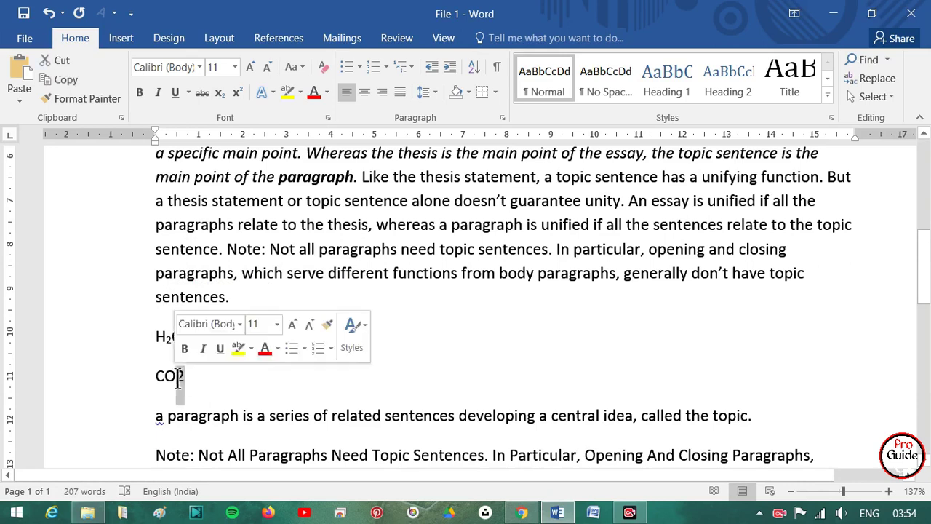
{"action": "left_click", "coordinate": [221, 94]}
{"action": "left_click", "coordinate": [186, 376]}
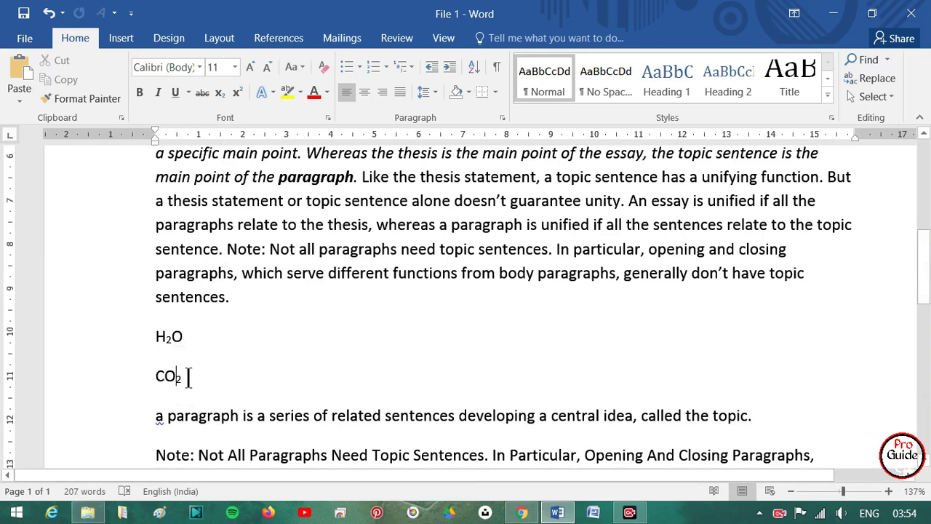
{"action": "key", "text": "Left"}
{"action": "left_click", "coordinate": [254, 377]}
{"action": "key", "text": "Return"}
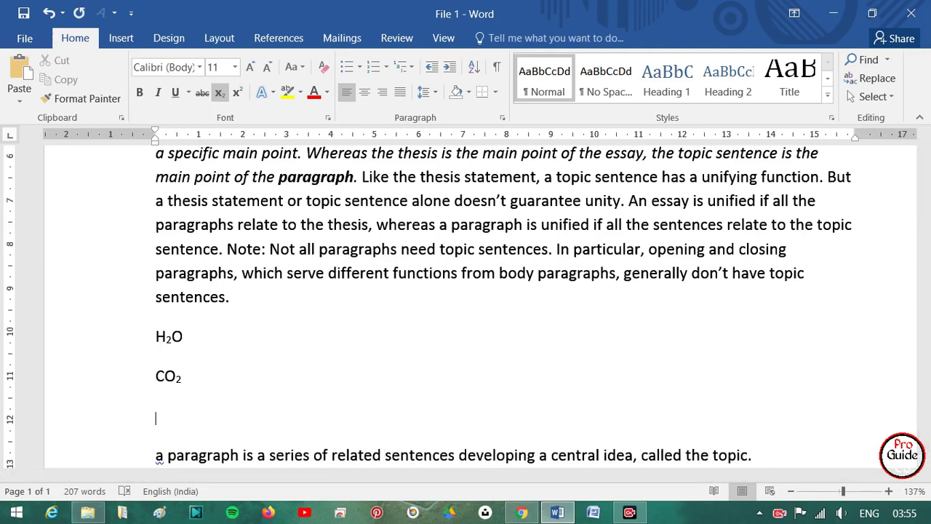
{"action": "type", "text": "2"}
{"action": "type", "text": "a"}
{"action": "key", "text": "BackSpace"}
{"action": "type", "text": "x2"}
{"action": "type", "text": "Y"}
{"action": "type", "text": "3"}
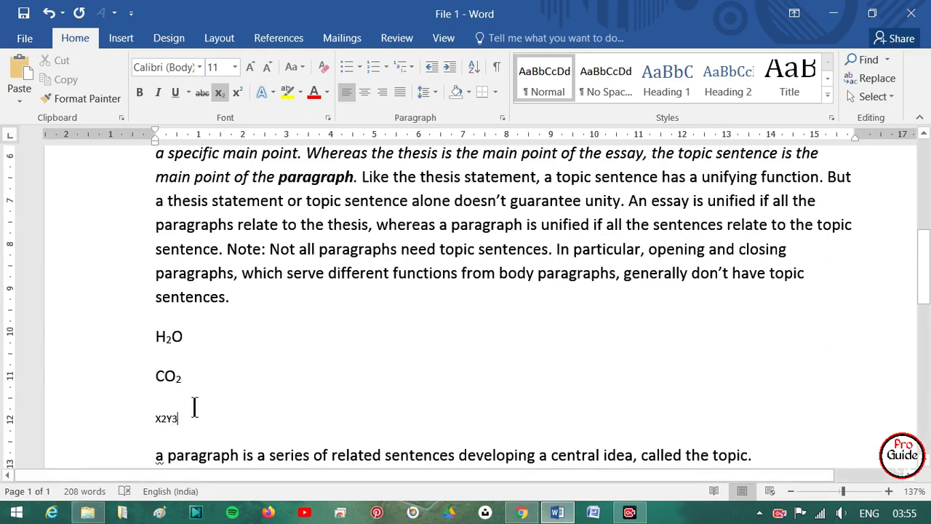
{"action": "key", "text": "ctrl+z"}
{"action": "key", "text": "ctrl+z"}
{"action": "key", "text": "ctrl+z"}
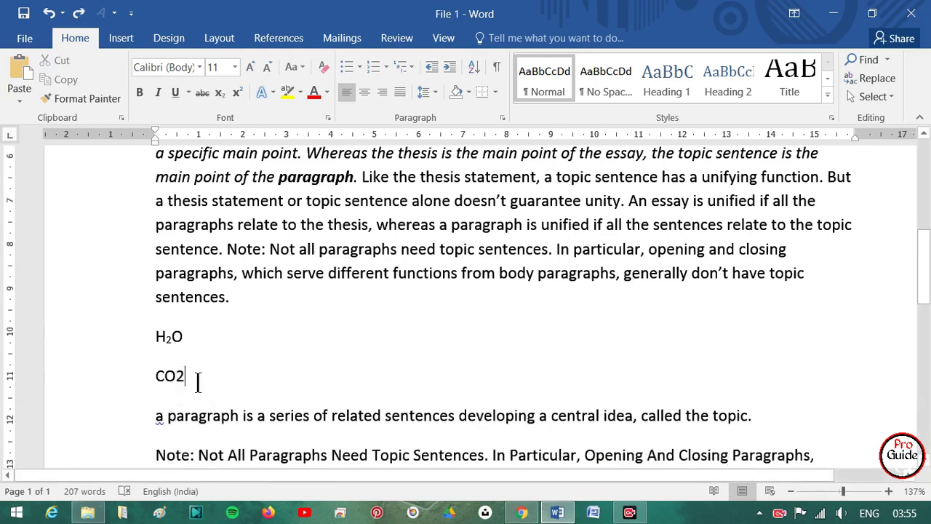
{"action": "left_click_drag", "start_coordinate": [197, 382], "coordinate": [178, 379]}
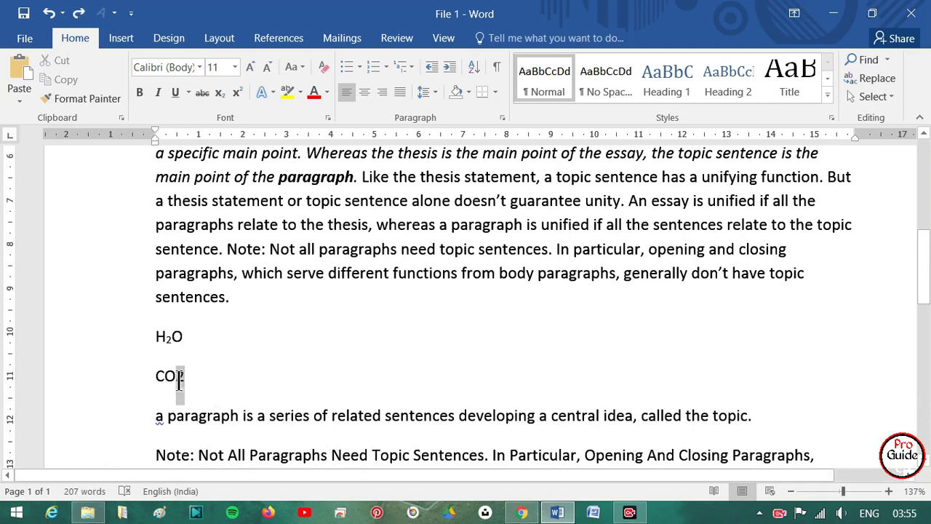
{"action": "left_click", "coordinate": [225, 100]}
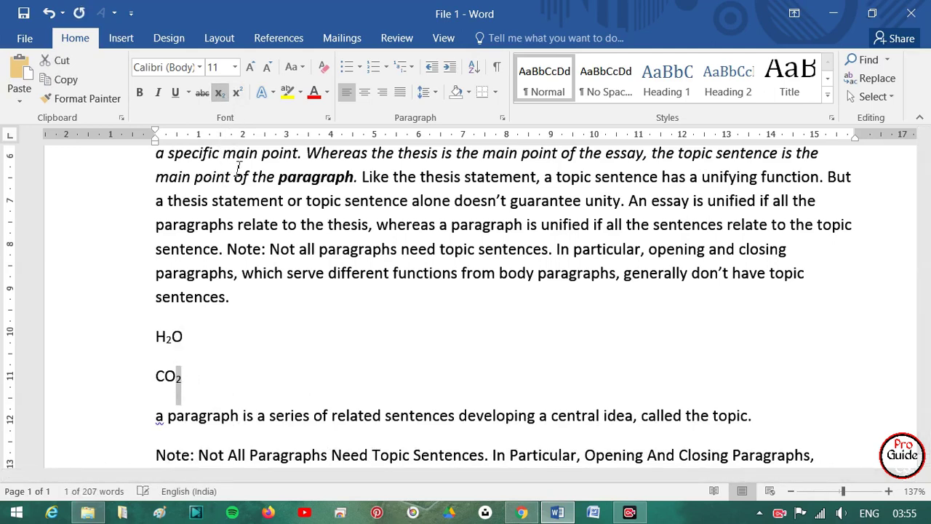
{"action": "left_click", "coordinate": [223, 373]}
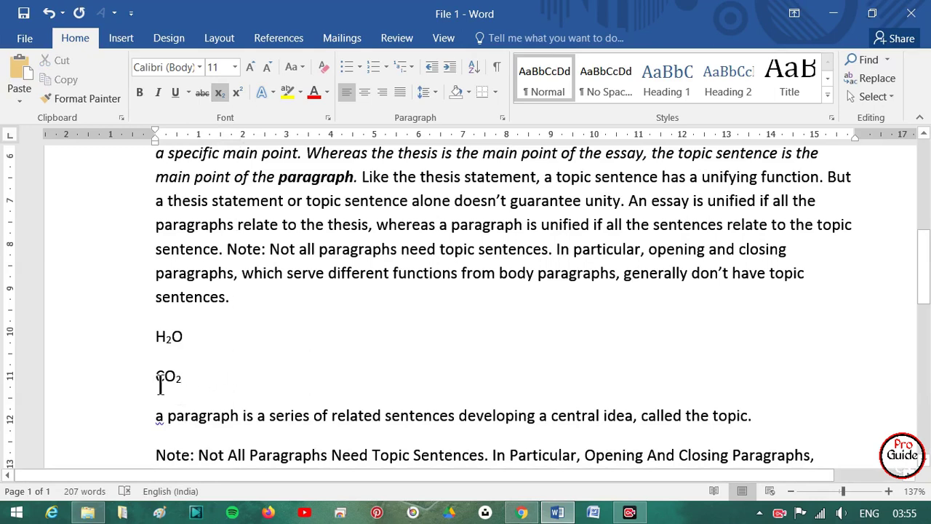
{"action": "type", "text": "fdhdgfghfjh"}
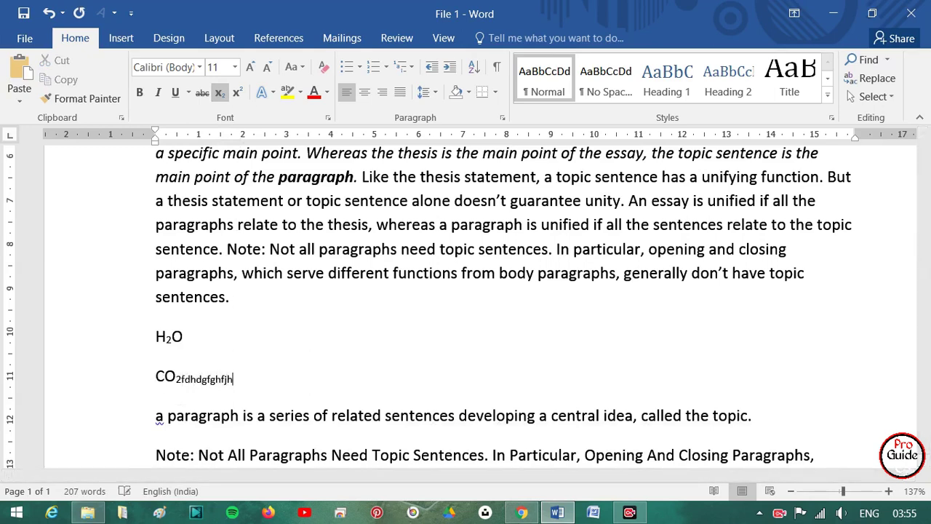
{"action": "key", "text": "BackSpace"}
{"action": "key", "text": "BackSpace"}
{"action": "key", "text": "BackSpace"}
{"action": "key", "text": "BackSpace"}
{"action": "key", "text": "BackSpace"}
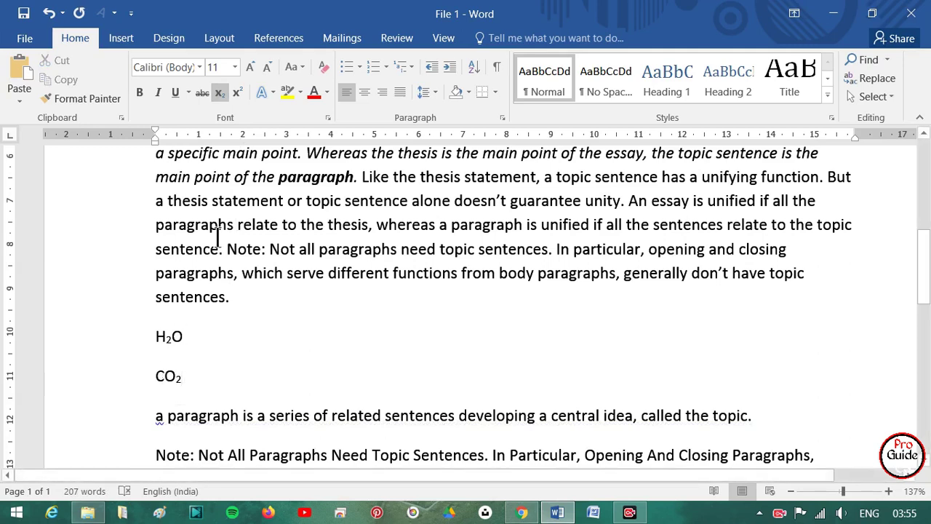
{"action": "left_click", "coordinate": [221, 94]}
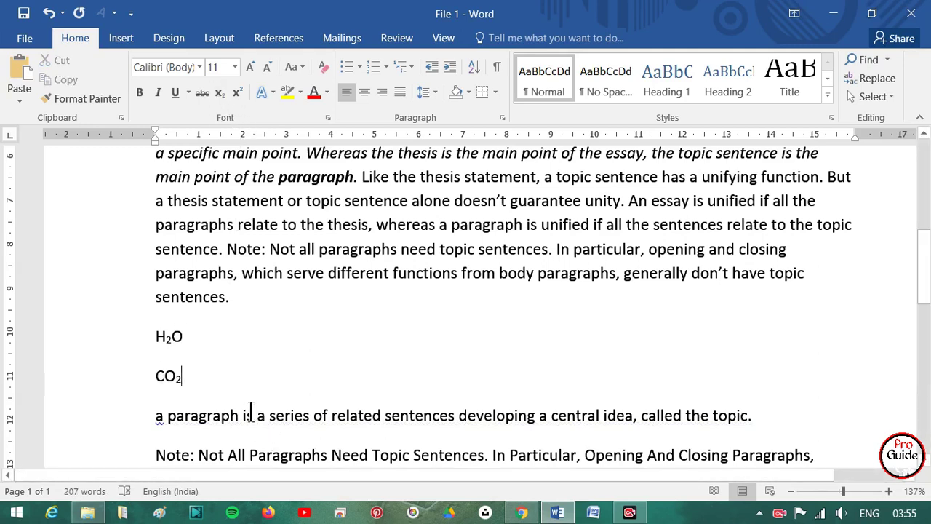
{"action": "type", "text": "fdgjkh"}
{"action": "key", "text": "BackSpace"}
{"action": "key", "text": "BackSpace"}
{"action": "key", "text": "BackSpace"}
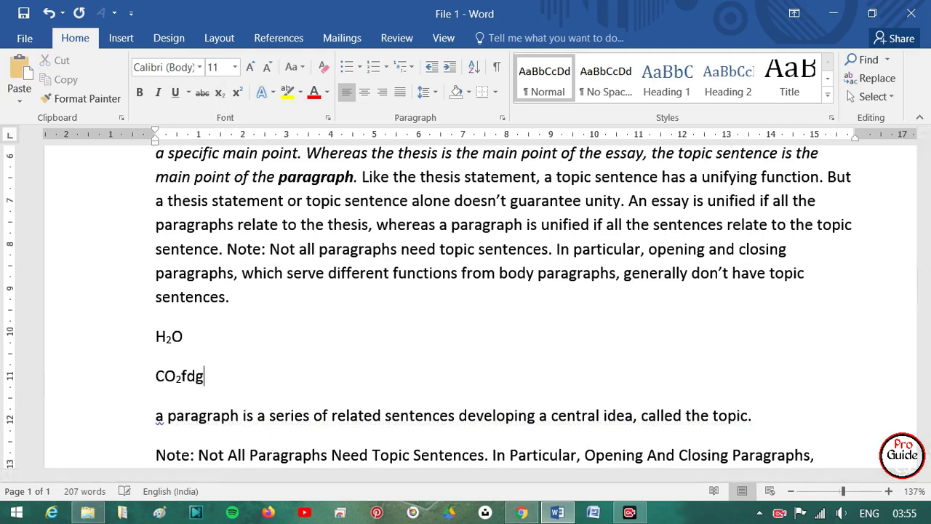
{"action": "key", "text": "BackSpace"}
{"action": "key", "text": "BackSpace"}
{"action": "key", "text": "BackSpace"}
{"action": "key", "text": "BackSpace"}
{"action": "type", "text": "rtre"}
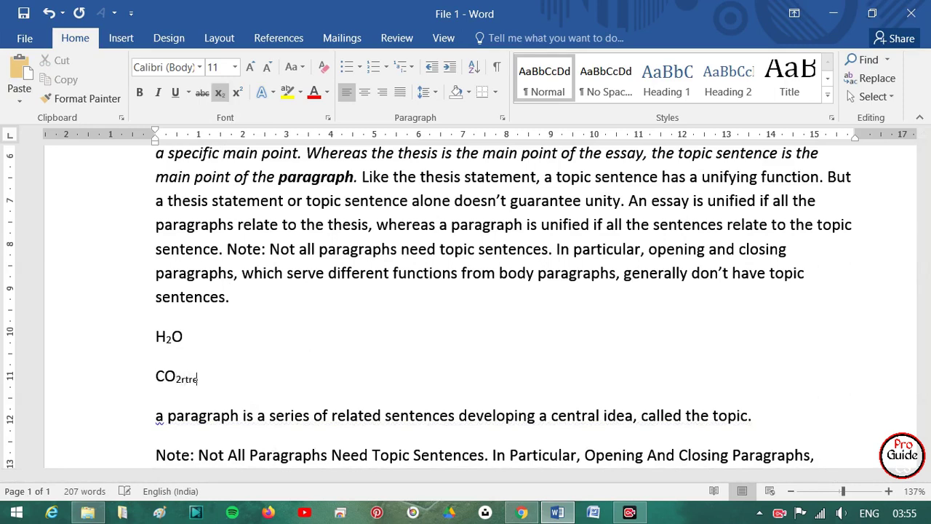
{"action": "type", "text": "tyry"}
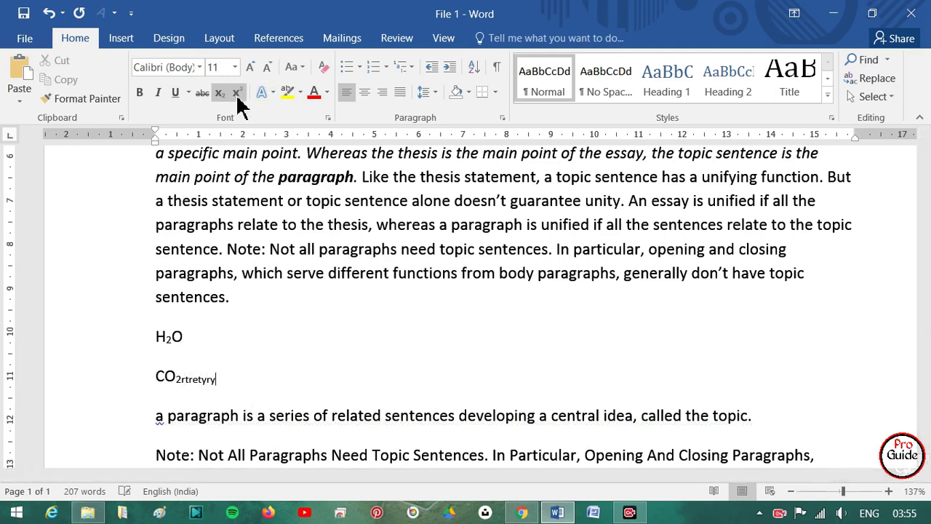
{"action": "key", "text": "BackSpace"}
{"action": "key", "text": "BackSpace"}
{"action": "key", "text": "BackSpace"}
{"action": "key", "text": "BackSpace"}
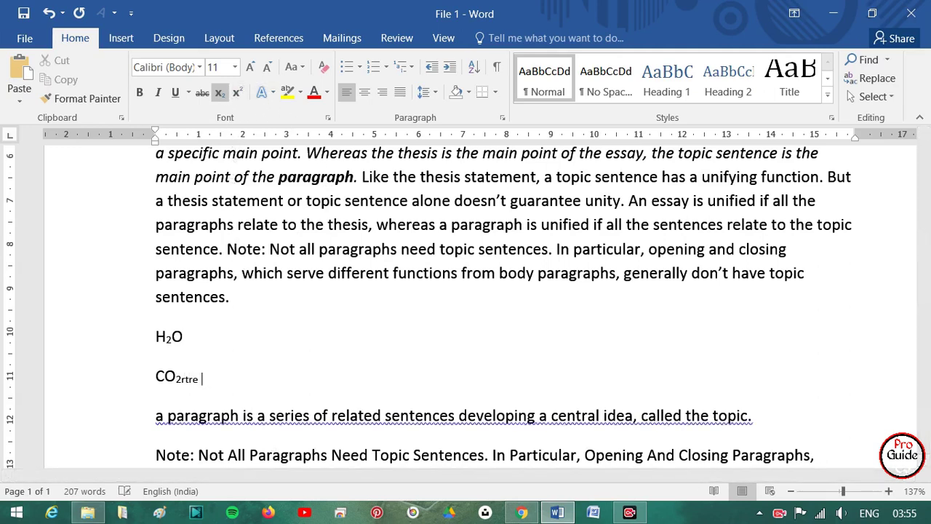
{"action": "key", "text": "BackSpace"}
{"action": "key", "text": "BackSpace"}
{"action": "key", "text": "BackSpace"}
{"action": "key", "text": "BackSpace"}
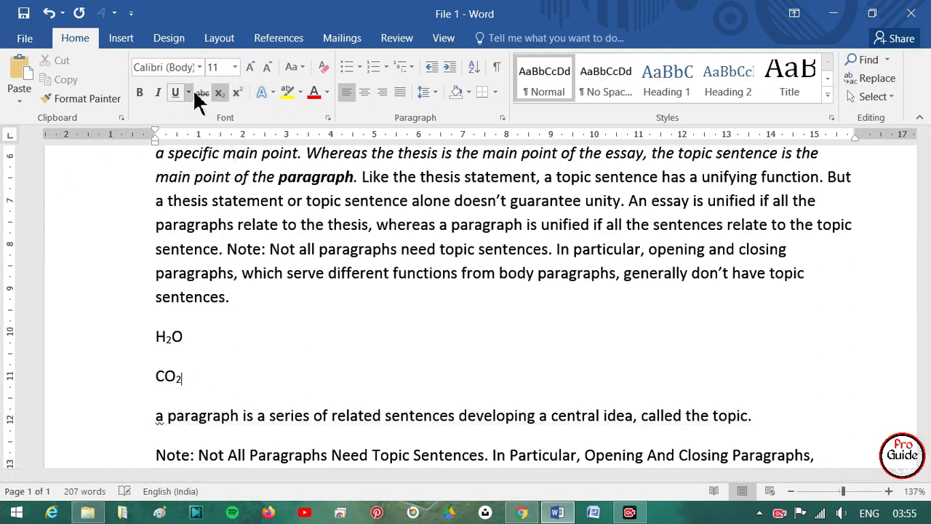
{"action": "left_click", "coordinate": [219, 95]}
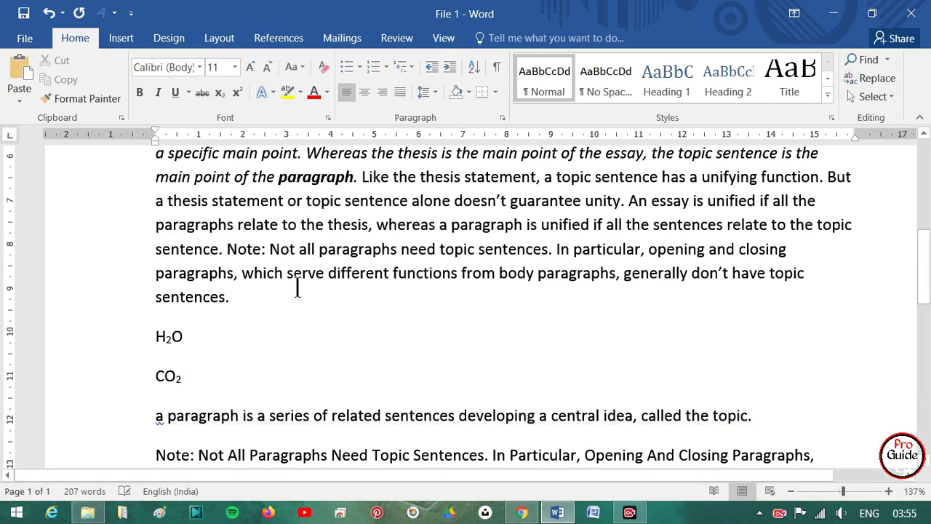
Add an X2Y3 line below CO₂ and raise its 2 and 3 to superscript
{"action": "key", "text": "Return"}
{"action": "type", "text": "2"}
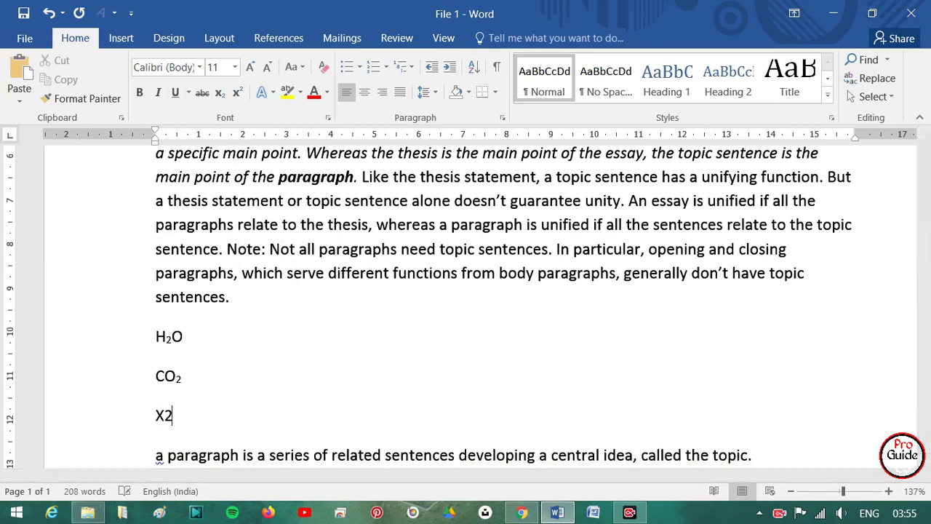
{"action": "type", "text": "t"}
{"action": "type", "text": "3"}
{"action": "key", "text": "Return"}
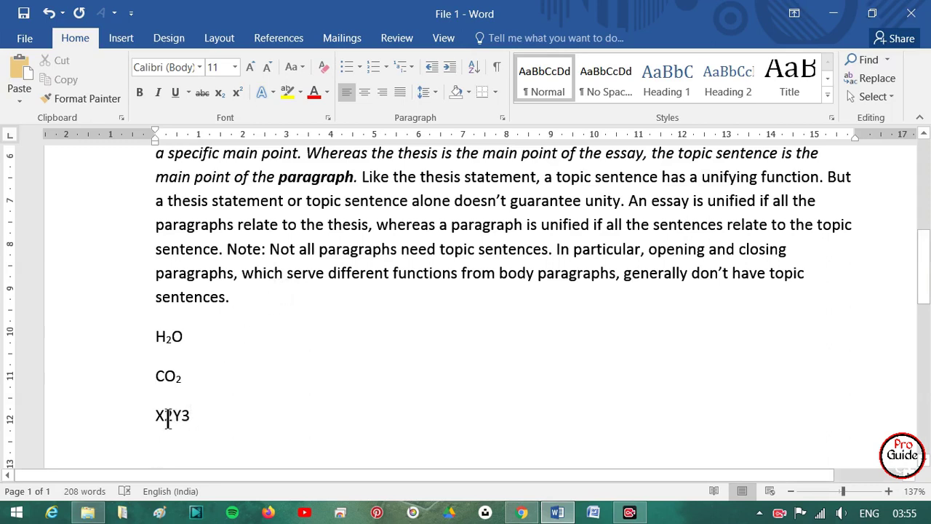
{"action": "left_click_drag", "start_coordinate": [173, 418], "coordinate": [165, 418]}
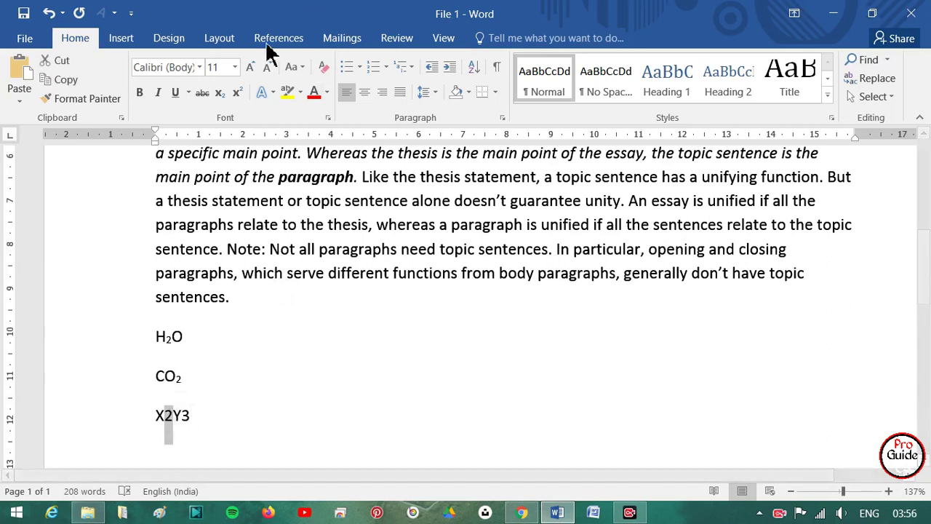
{"action": "left_click", "coordinate": [237, 93]}
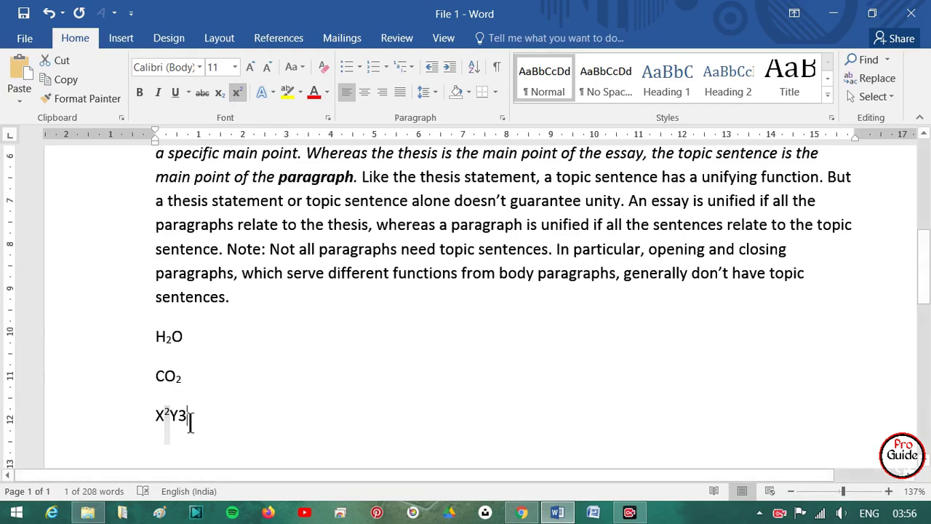
{"action": "left_click_drag", "start_coordinate": [189, 421], "coordinate": [179, 419]}
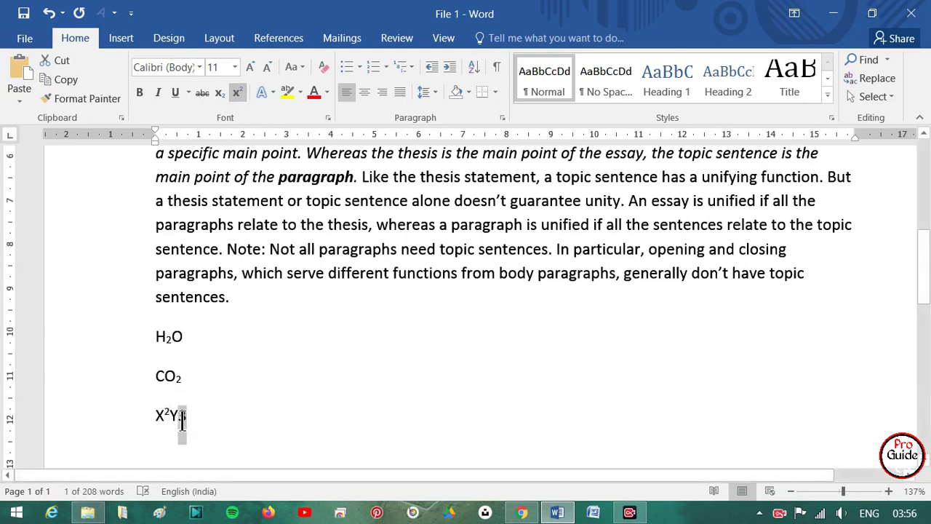
{"action": "left_click", "coordinate": [238, 92]}
{"action": "left_click", "coordinate": [215, 452]}
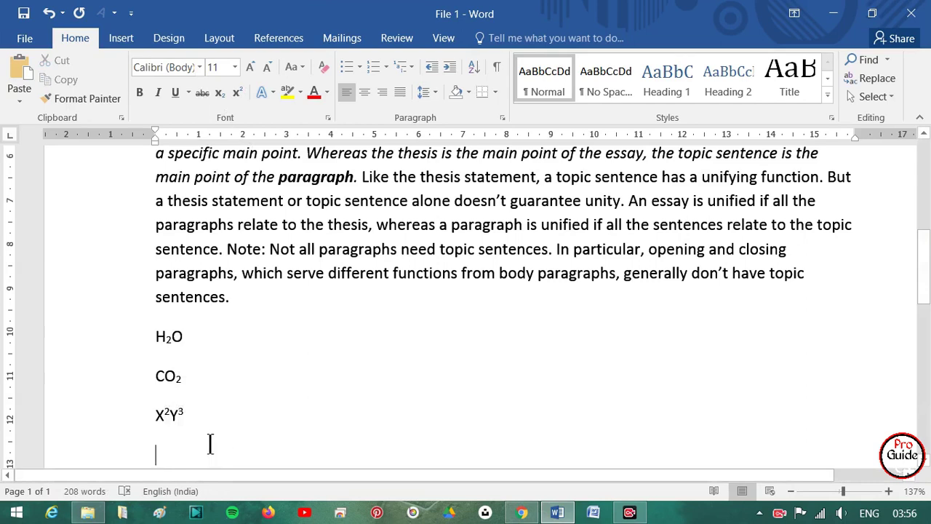
Type X2y3z5 and make its 2, 3 and 5 superscripts, giving X²y³z⁵
{"action": "type", "text": "X2"}
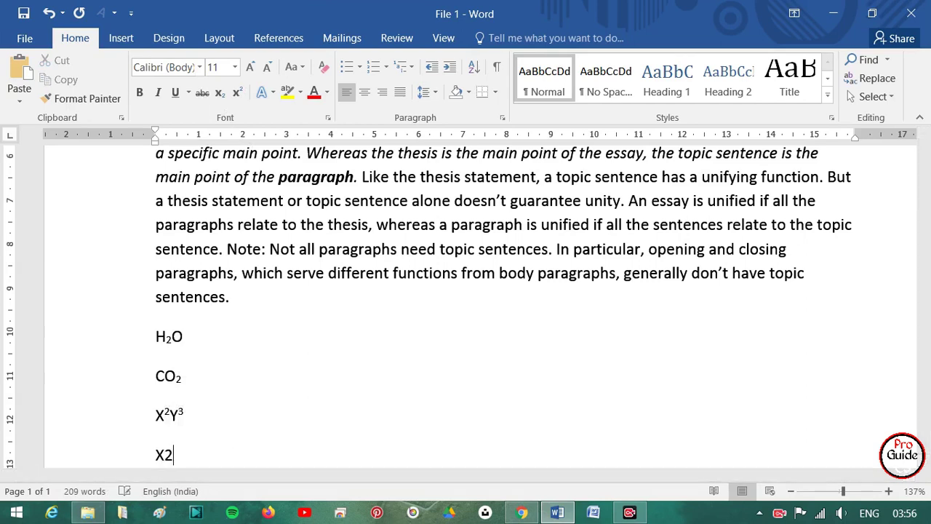
{"action": "type", "text": "y"}
{"action": "type", "text": "3z5"}
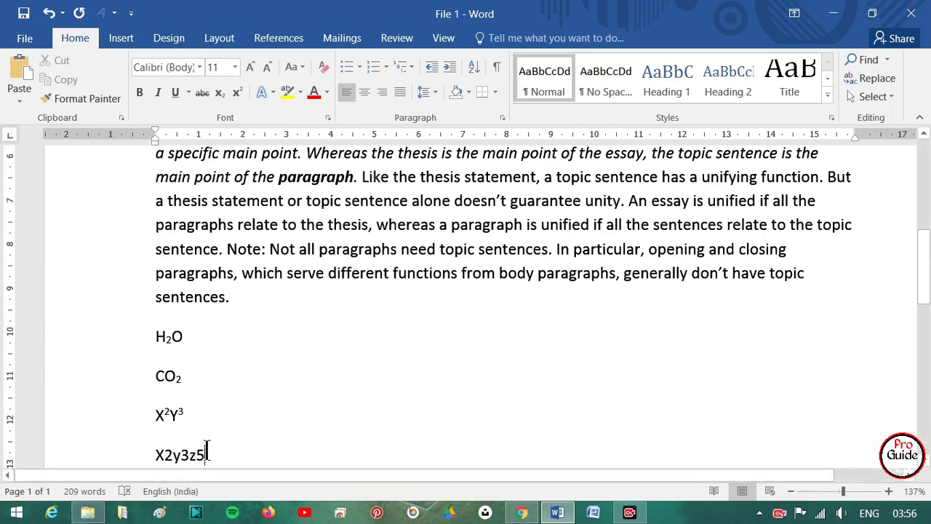
{"action": "scroll", "coordinate": [175, 415], "scroll_direction": "down", "scroll_amount": 1}
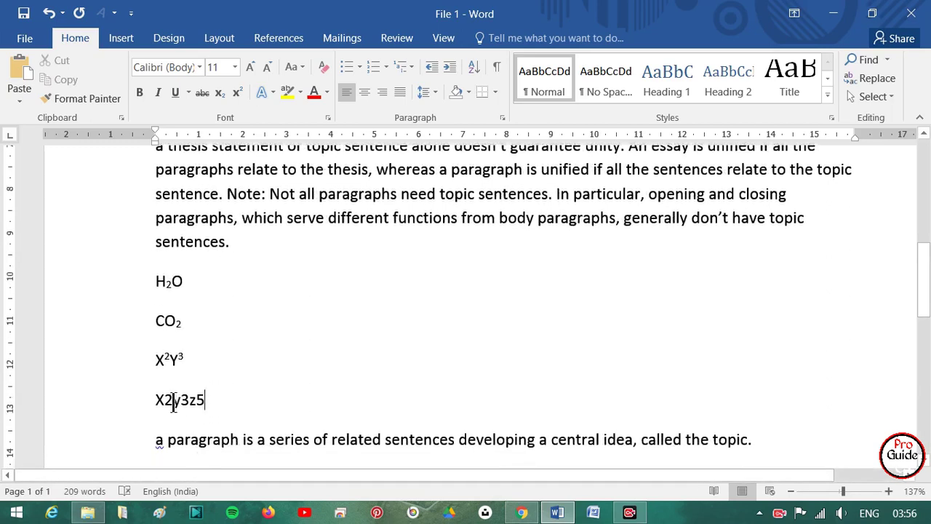
{"action": "left_click_drag", "start_coordinate": [175, 405], "coordinate": [165, 405]}
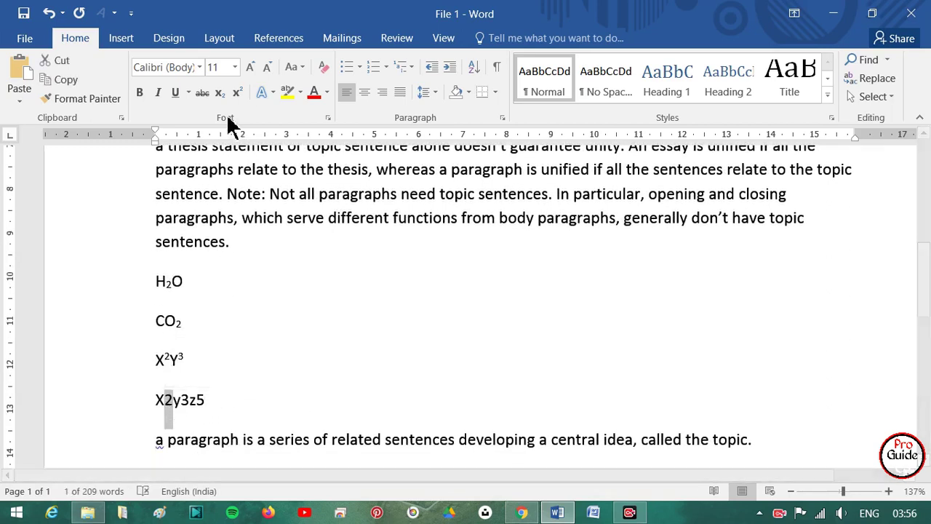
{"action": "left_click", "coordinate": [220, 93]}
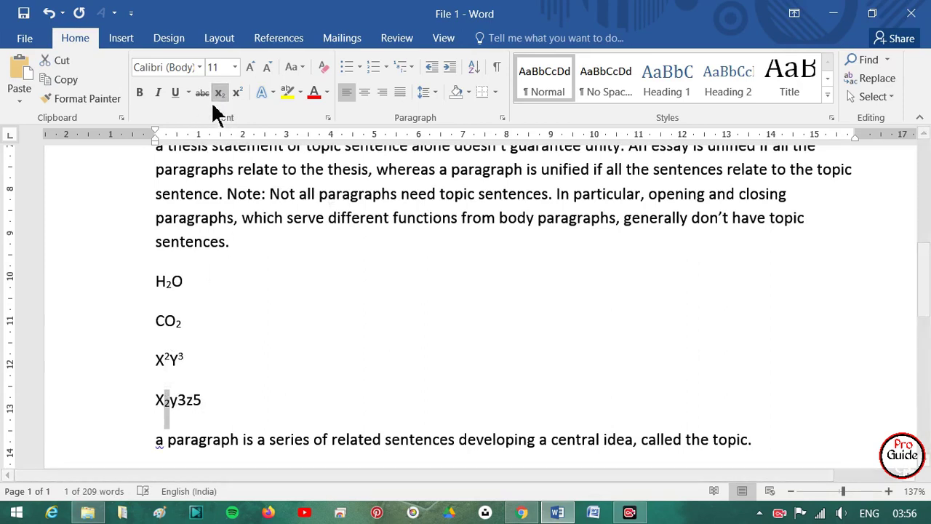
{"action": "left_click", "coordinate": [237, 93]}
{"action": "mouse_move", "coordinate": [186, 400]}
{"action": "left_mouse_down"}
{"action": "mouse_move", "coordinate": [178, 401]}
{"action": "mouse_move", "coordinate": [190, 401]}
{"action": "left_mouse_up"}
{"action": "left_click", "coordinate": [237, 93]}
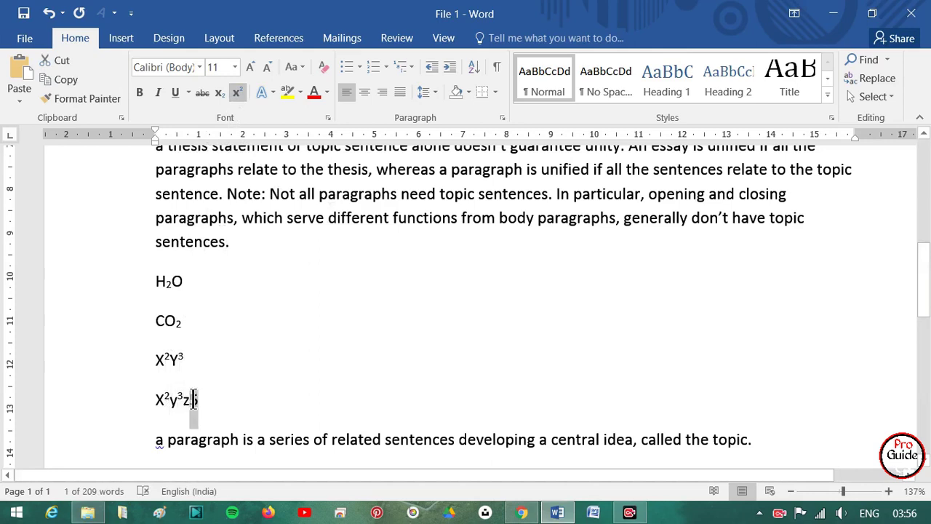
{"action": "left_click", "coordinate": [238, 93]}
{"action": "left_click", "coordinate": [210, 358]}
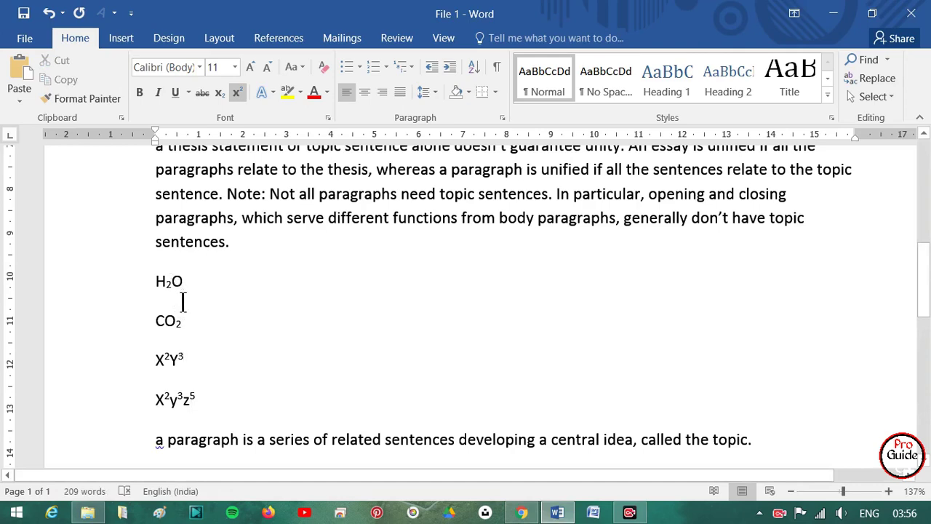
Insert an empty paragraph after the topic sentence
{"action": "scroll", "coordinate": [314, 380], "scroll_direction": "down", "scroll_amount": 3}
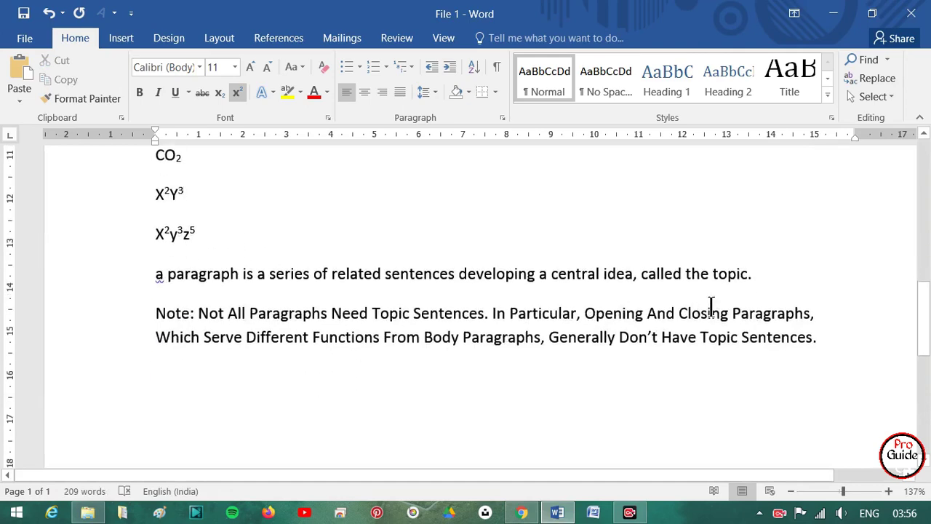
{"action": "left_click", "coordinate": [786, 273]}
{"action": "key", "text": "Return"}
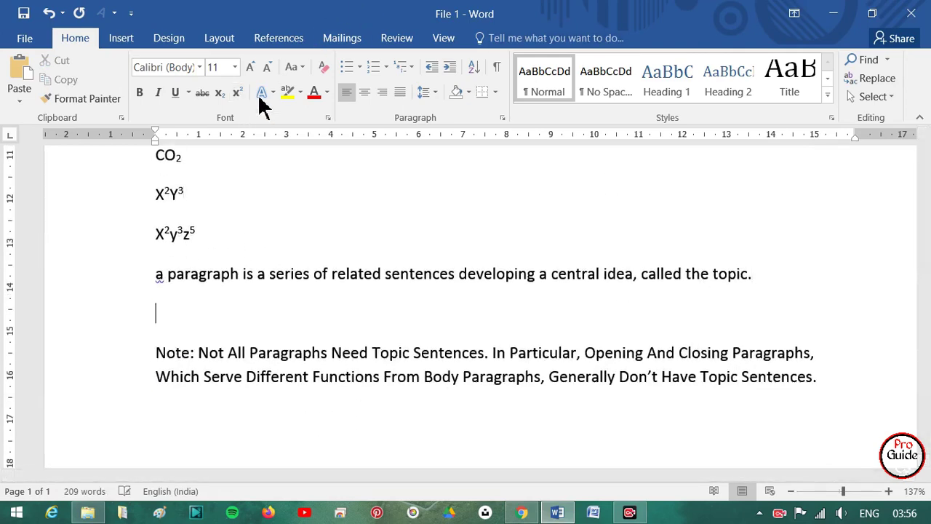
{"action": "left_click", "coordinate": [263, 97]}
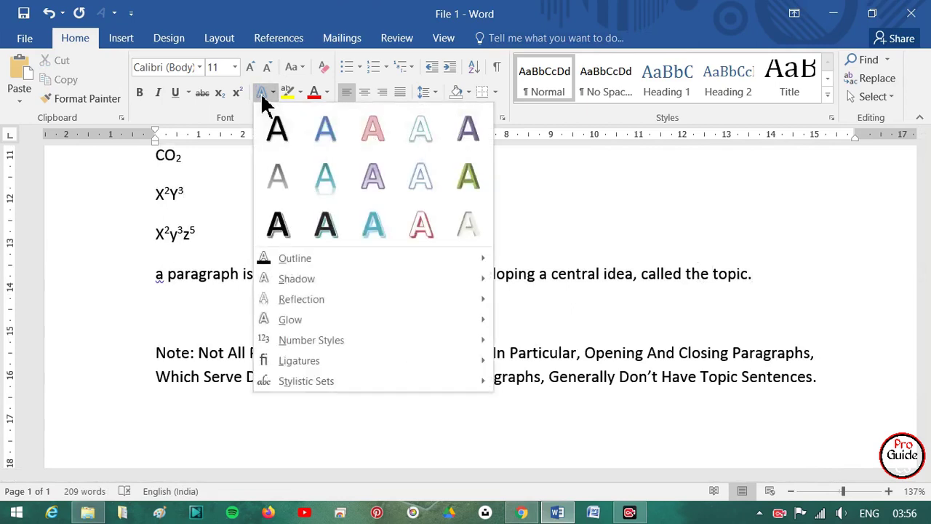
{"action": "left_click", "coordinate": [662, 280]}
{"action": "scroll", "coordinate": [228, 256], "scroll_direction": "up", "scroll_amount": 3}
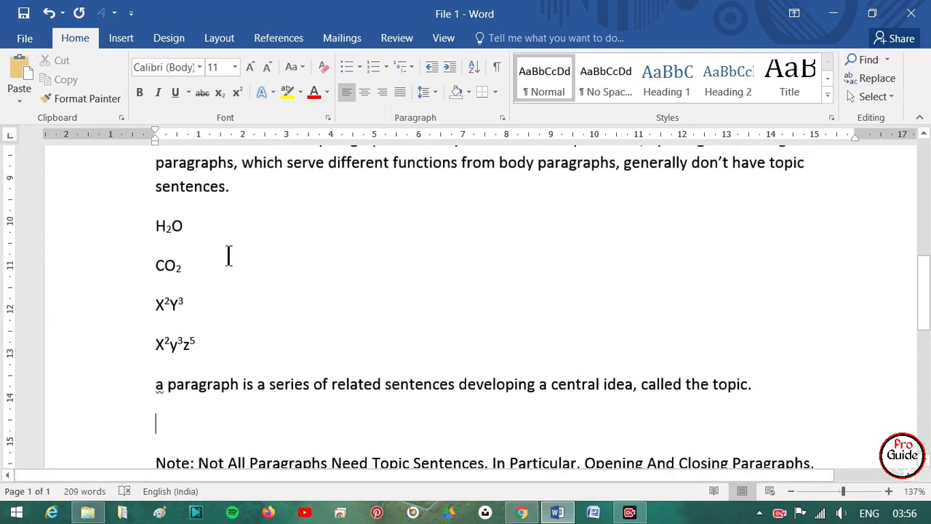
Give H₂O a green bevelled text effect and enlarge it to 18 pt
{"action": "left_click_drag", "start_coordinate": [195, 228], "coordinate": [142, 228]}
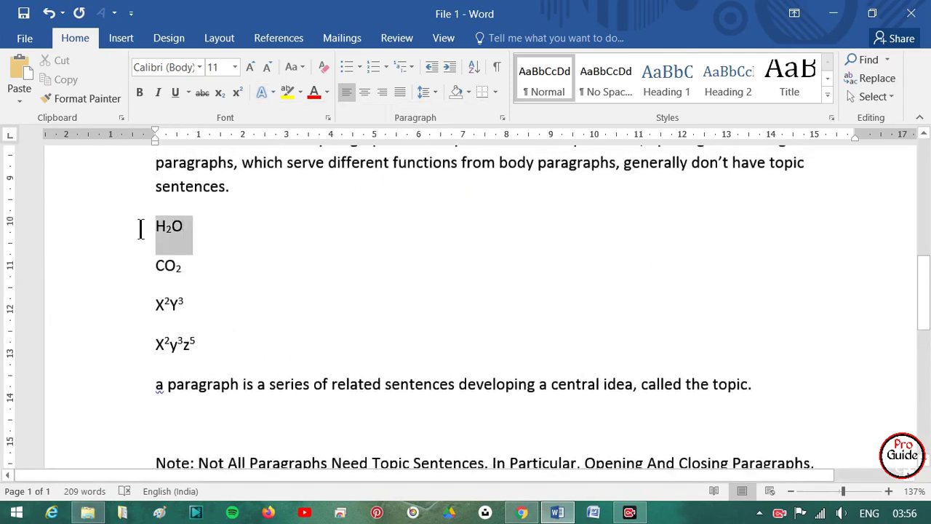
{"action": "left_click", "coordinate": [269, 95]}
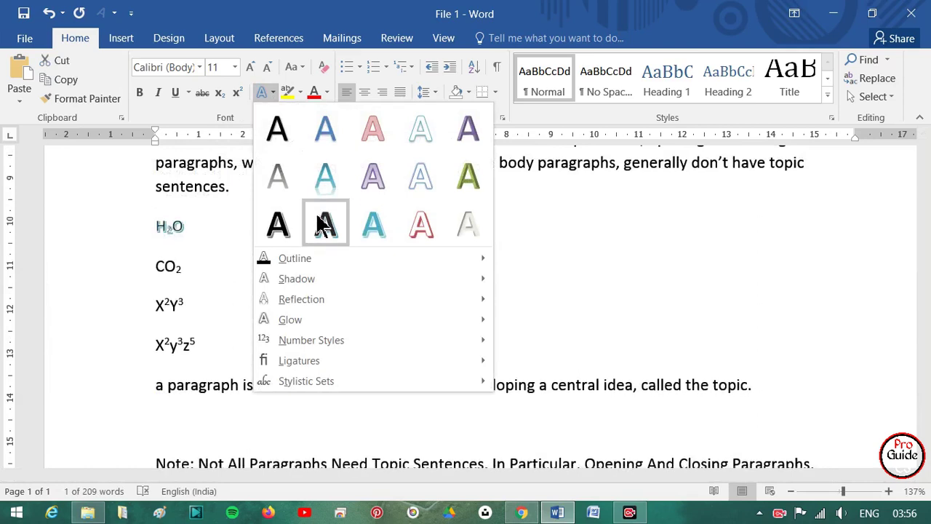
{"action": "left_click", "coordinate": [459, 184]}
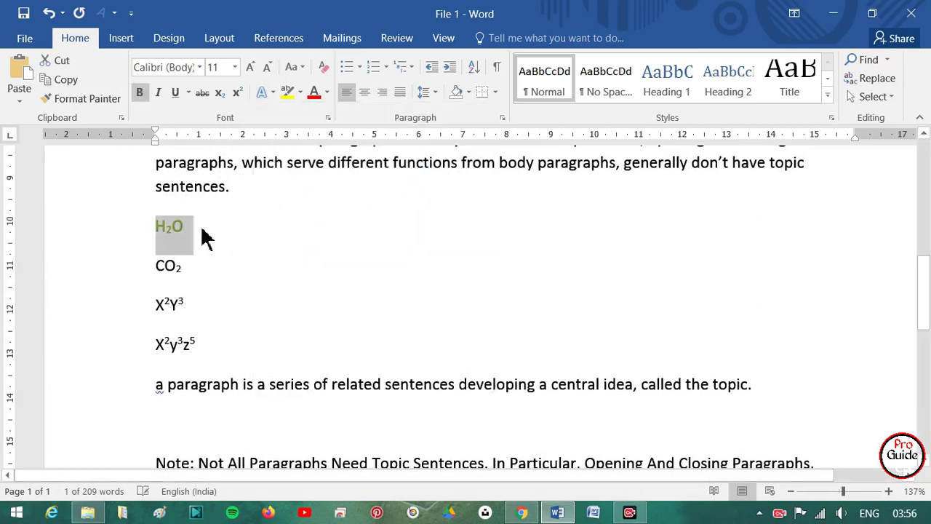
{"action": "left_click", "coordinate": [250, 67]}
{"action": "left_click", "coordinate": [251, 67]}
{"action": "left_click", "coordinate": [250, 67]}
{"action": "left_click", "coordinate": [251, 67]}
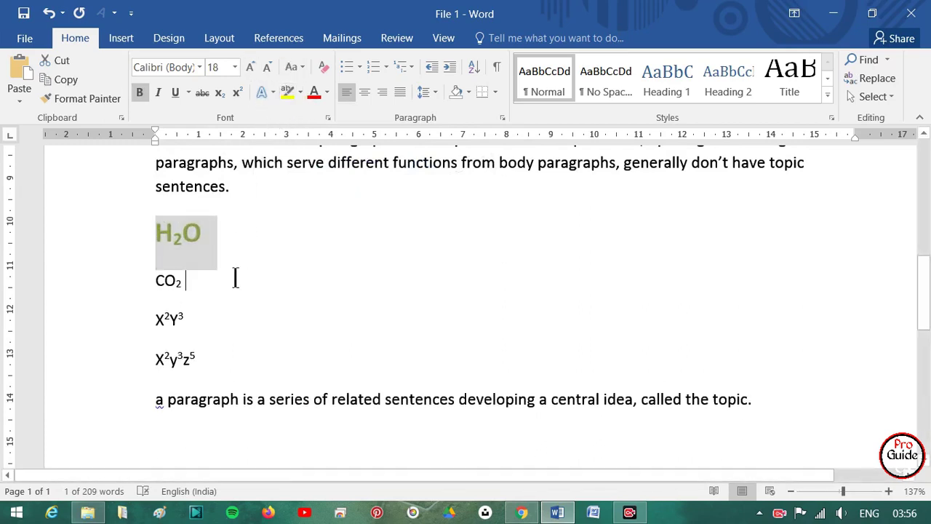
{"action": "left_click_drag", "start_coordinate": [235, 276], "coordinate": [92, 279]}
Give CO₂ a light-blue outline effect and X²Y³ a green effect at 16 pt
{"action": "left_click", "coordinate": [270, 93]}
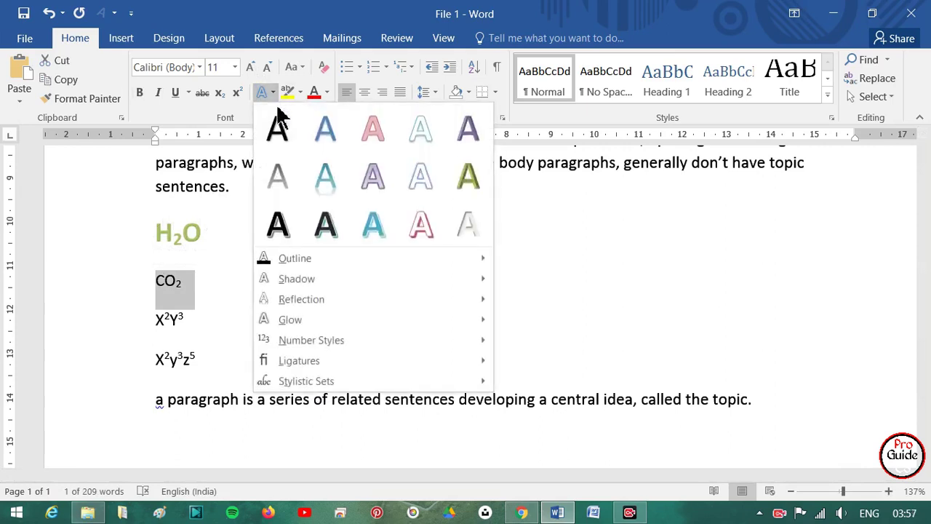
{"action": "left_click", "coordinate": [409, 175]}
{"action": "left_click_drag", "start_coordinate": [202, 323], "coordinate": [142, 323]}
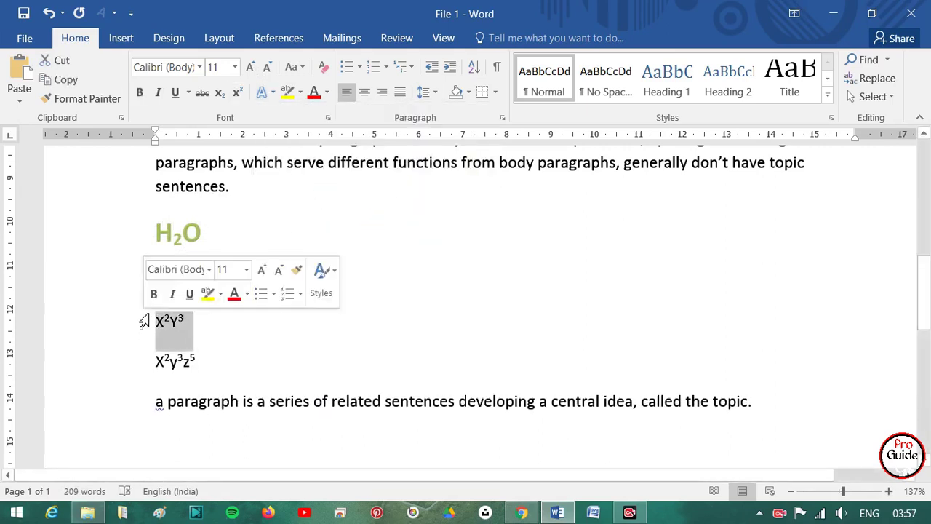
{"action": "left_click", "coordinate": [267, 92]}
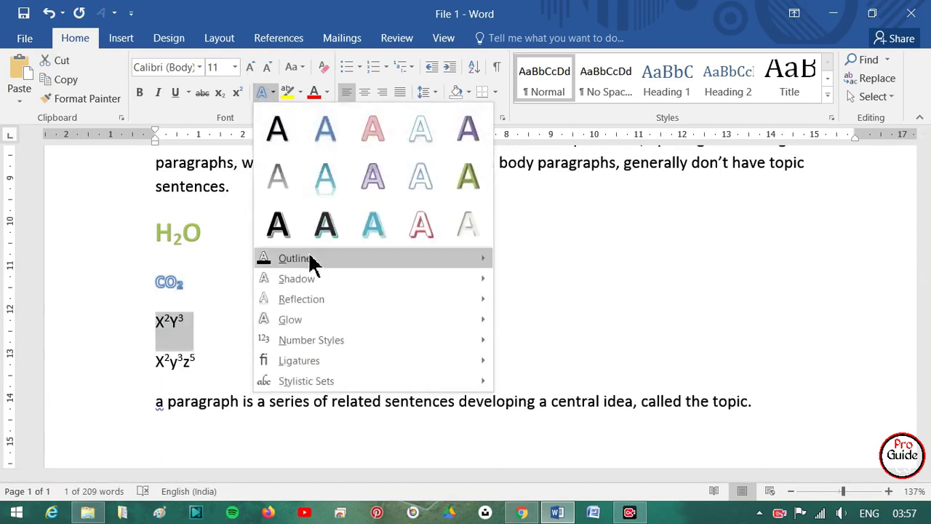
{"action": "mouse_move", "coordinate": [317, 264]}
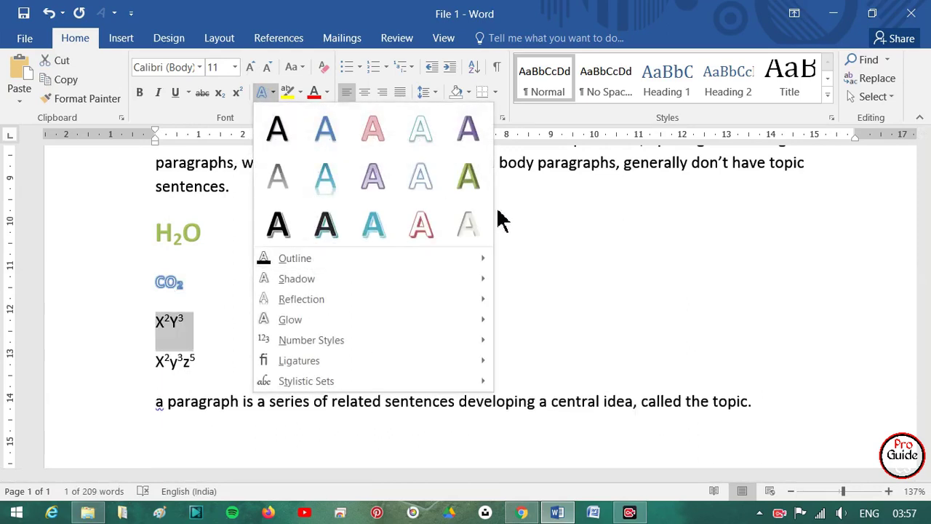
{"action": "left_click", "coordinate": [469, 178]}
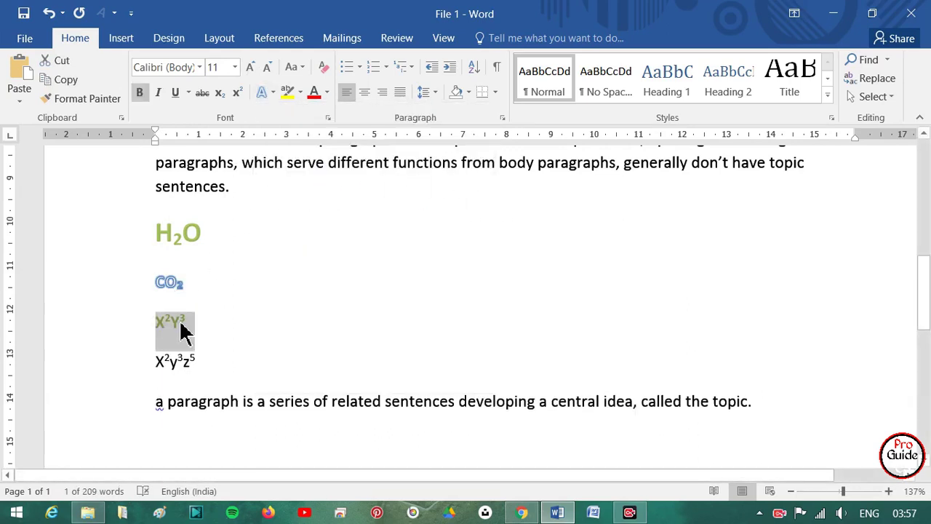
{"action": "left_click", "coordinate": [250, 67]}
{"action": "left_click", "coordinate": [250, 67]}
{"action": "left_click", "coordinate": [250, 67]}
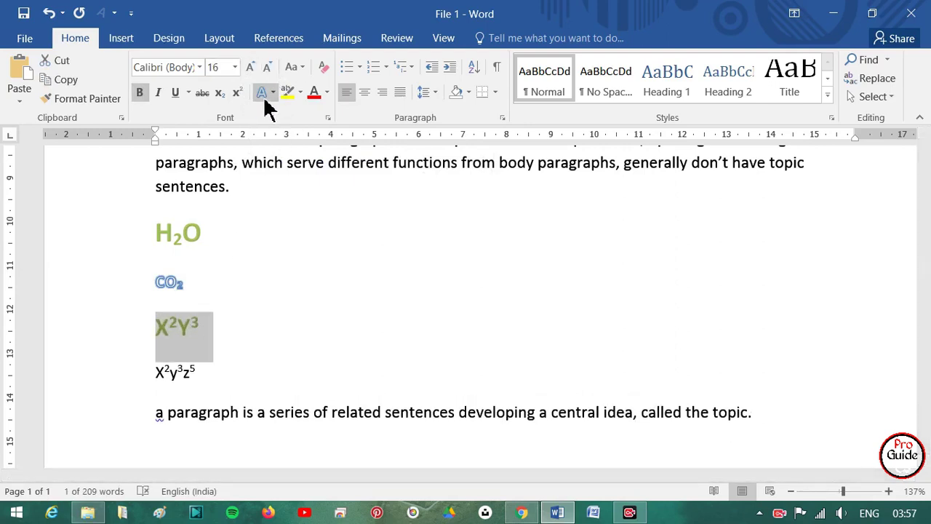
Add a red glow, red outline and reflection to X²Y³
{"action": "left_click", "coordinate": [263, 93]}
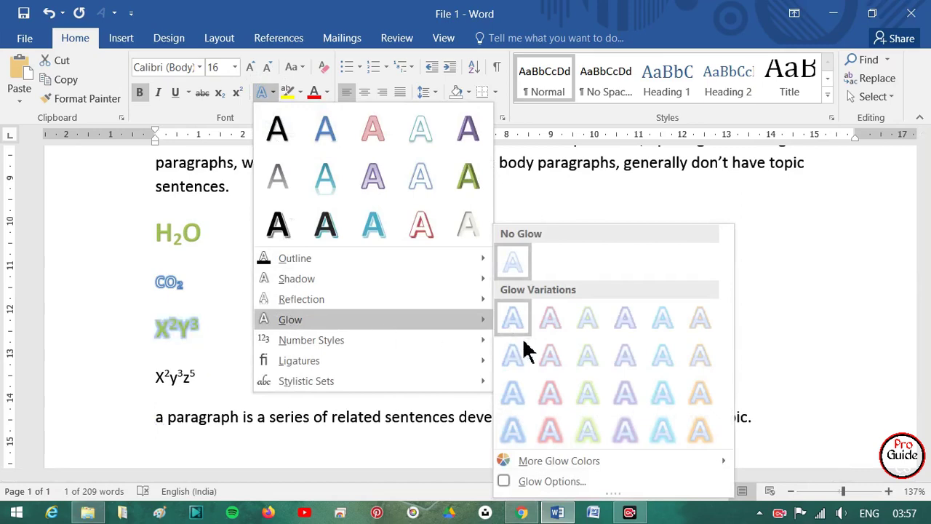
{"action": "left_click", "coordinate": [546, 387]}
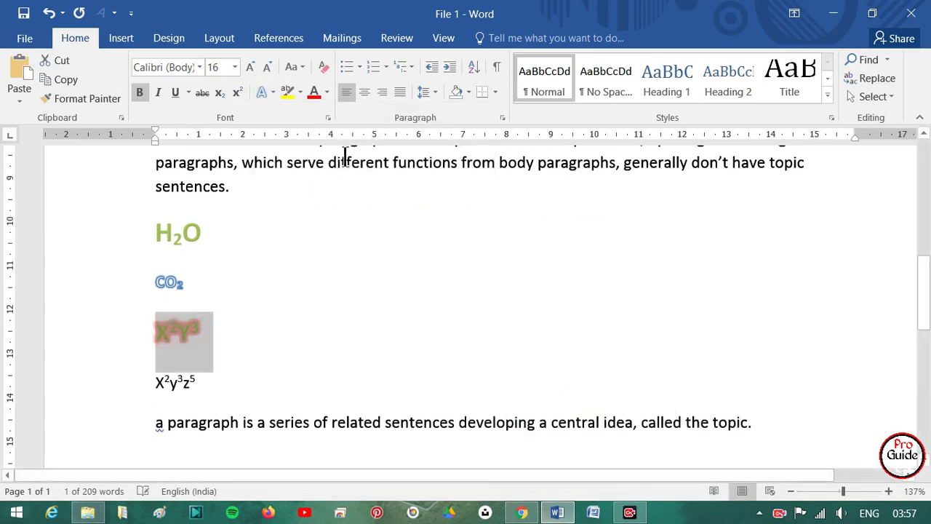
{"action": "left_click", "coordinate": [274, 93]}
{"action": "mouse_move", "coordinate": [338, 279]}
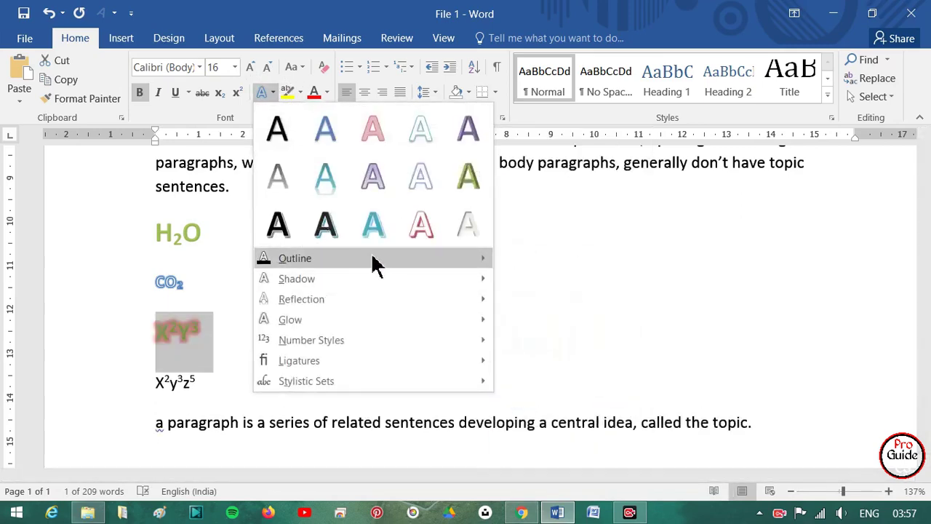
{"action": "mouse_move", "coordinate": [374, 260]}
{"action": "left_click", "coordinate": [514, 385]}
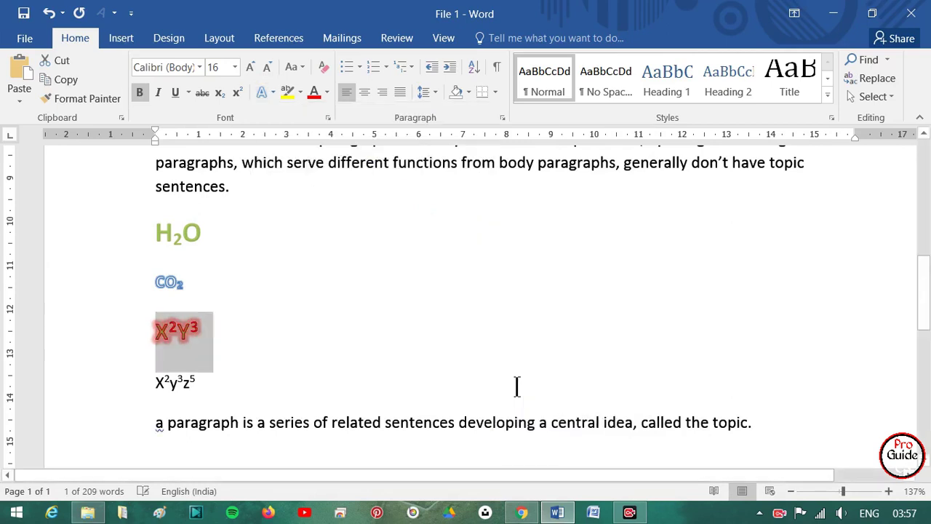
{"action": "left_click", "coordinate": [267, 92]}
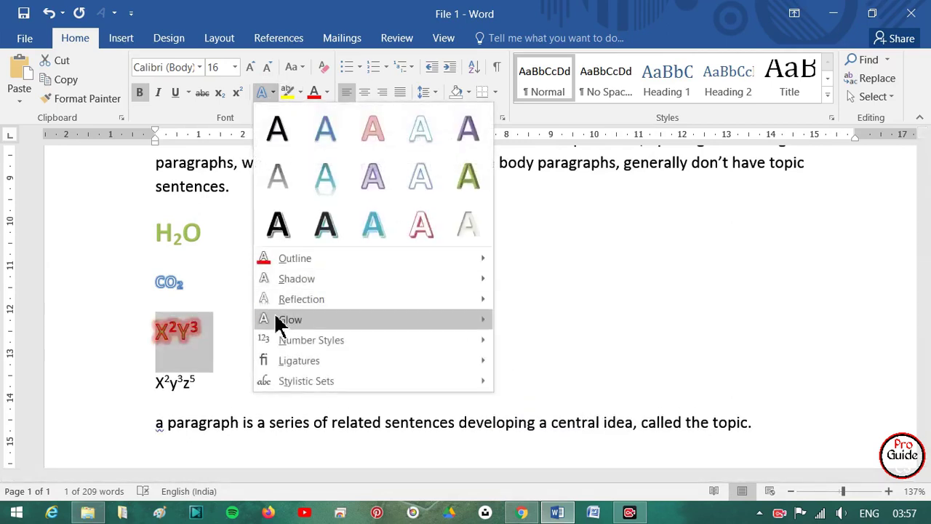
{"action": "mouse_move", "coordinate": [279, 339]}
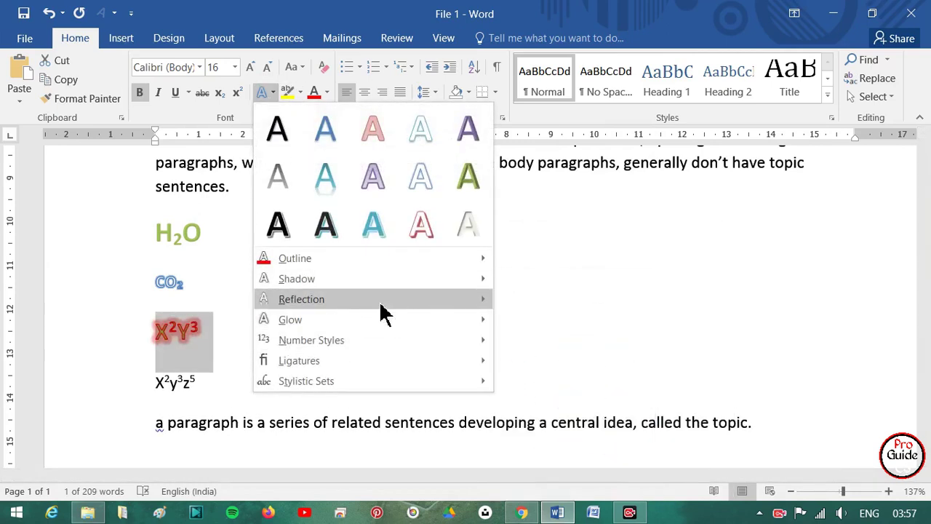
{"action": "mouse_move", "coordinate": [461, 306]}
{"action": "left_click", "coordinate": [532, 366]}
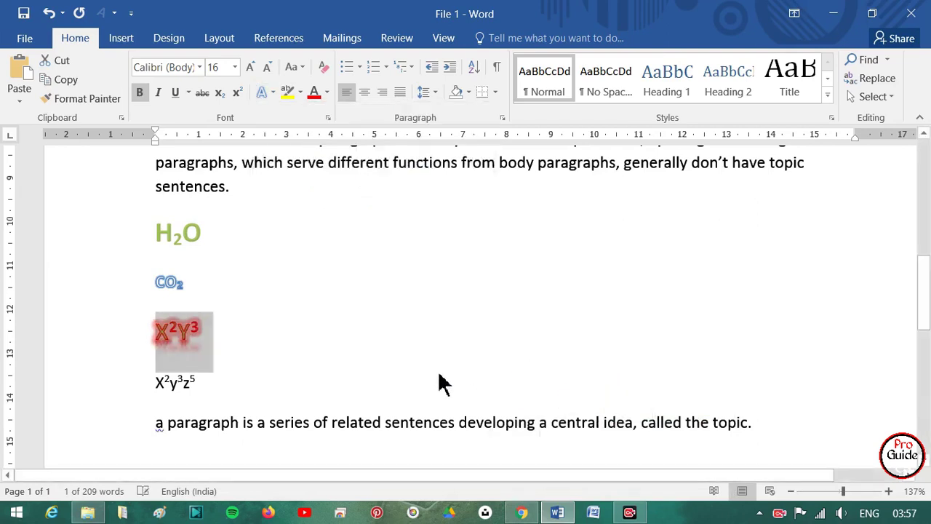
Give X²y³z⁵ a green gradient effect with red outline and enlarge it two sizes
{"action": "double_click", "coordinate": [157, 385]}
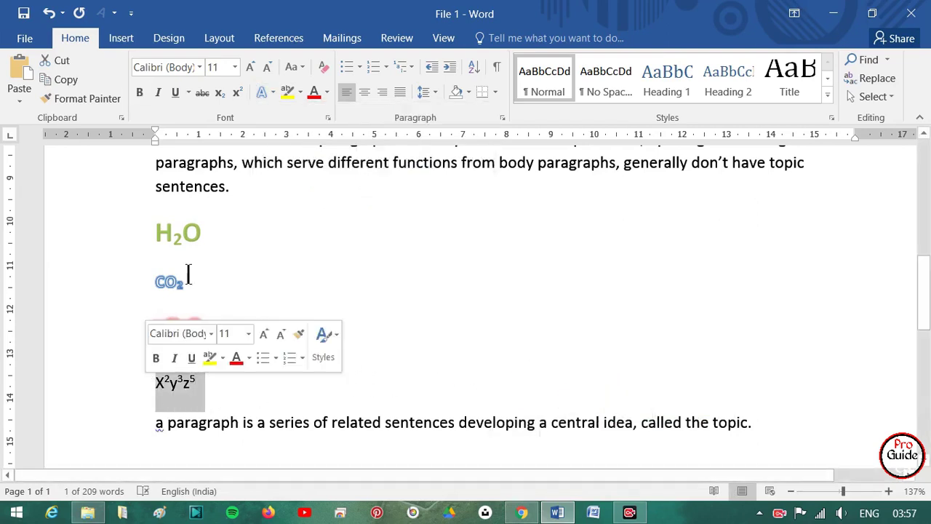
{"action": "left_click", "coordinate": [273, 97]}
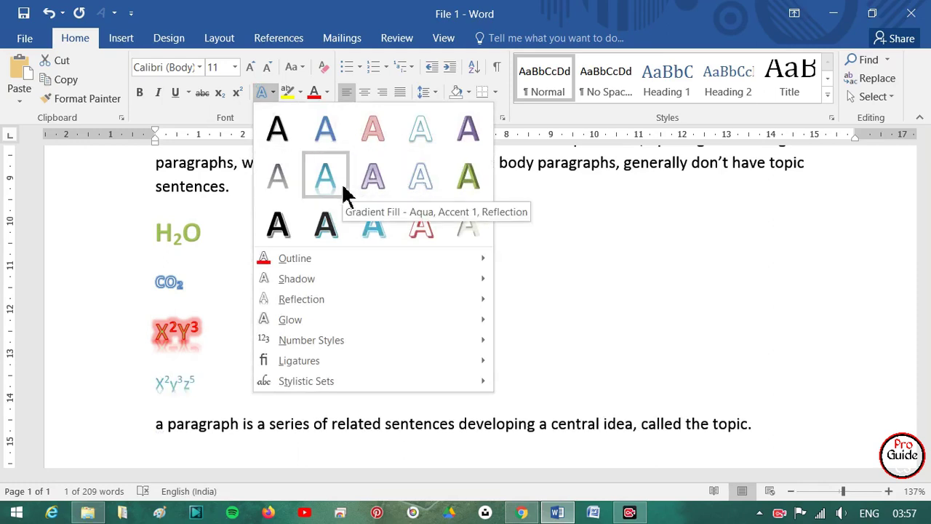
{"action": "left_click", "coordinate": [459, 182]}
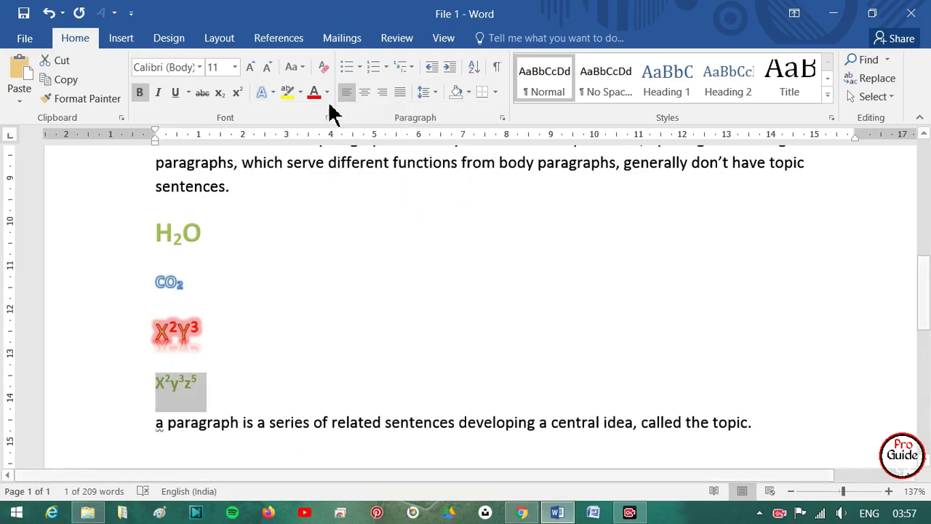
{"action": "left_click", "coordinate": [264, 93]}
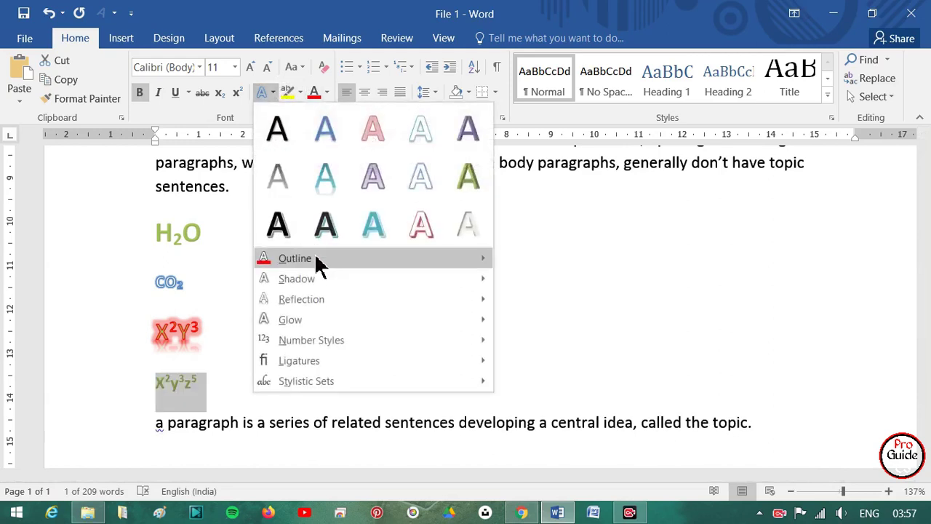
{"action": "mouse_move", "coordinate": [317, 262]}
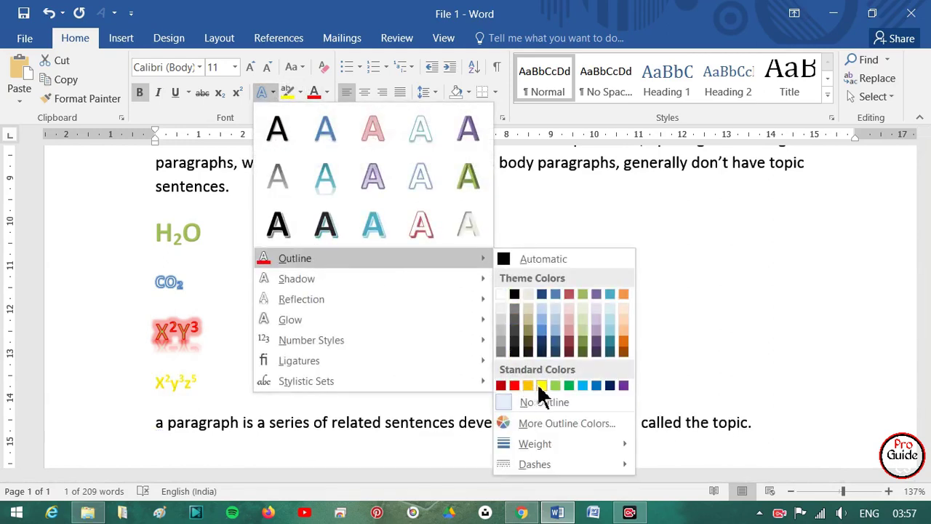
{"action": "left_click", "coordinate": [513, 385]}
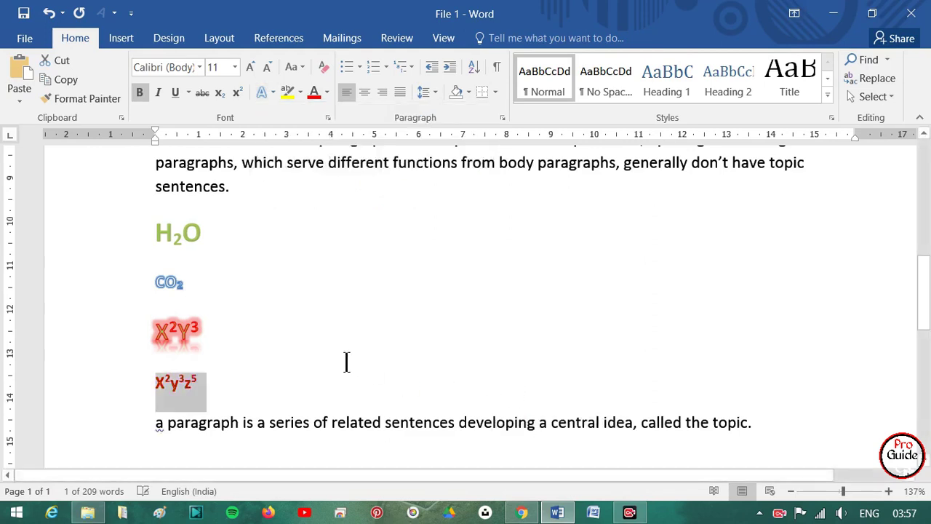
{"action": "left_click", "coordinate": [250, 67]}
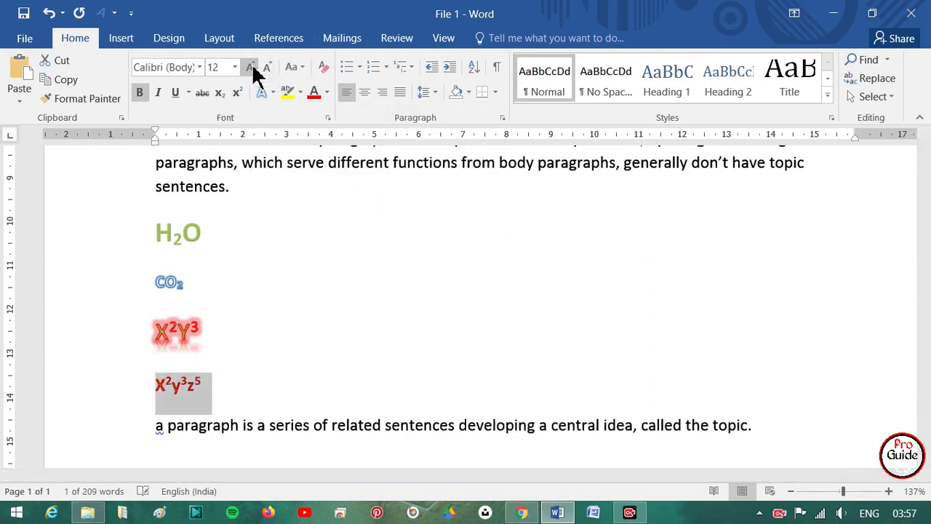
{"action": "left_click", "coordinate": [251, 67]}
Enlarge CO₂ from 11 to 14 pt
{"action": "left_click", "coordinate": [349, 273]}
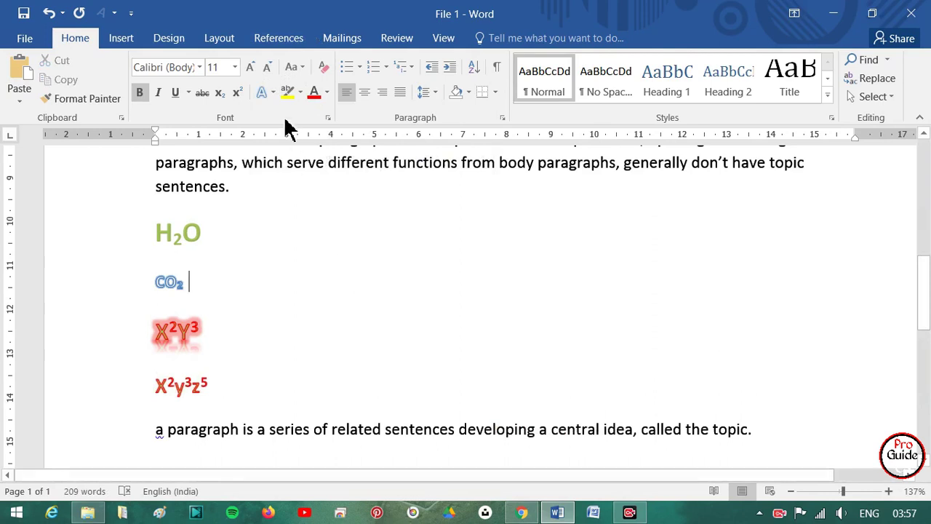
{"action": "left_click", "coordinate": [272, 93]}
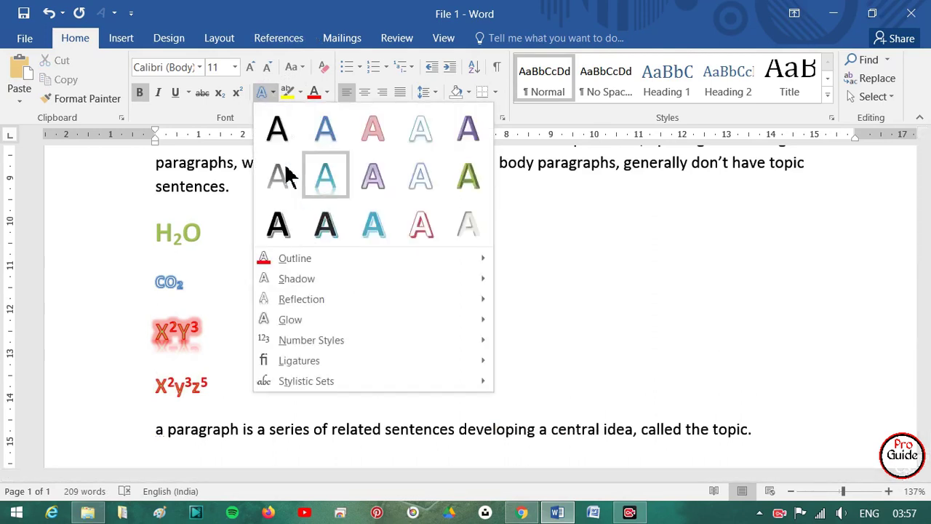
{"action": "left_click", "coordinate": [240, 249]}
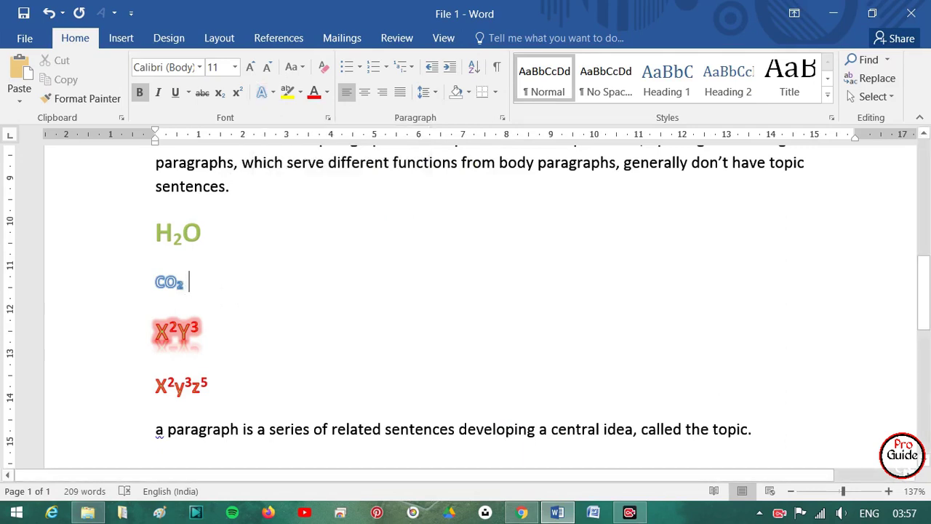
{"action": "double_click", "coordinate": [173, 282]}
{"action": "left_click", "coordinate": [250, 67]}
{"action": "left_click", "coordinate": [249, 67]}
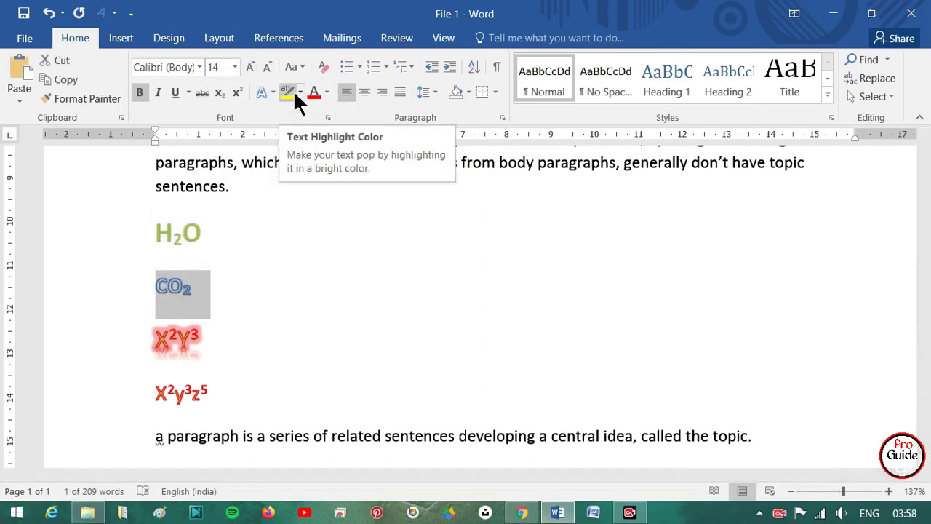
Highlight 'Like the thesis statement…guarantee unity' green, and ready 'In particular…body paragraphs' for yellow highlighting
{"action": "scroll", "coordinate": [284, 207], "scroll_direction": "up", "scroll_amount": 1}
{"action": "scroll", "coordinate": [305, 213], "scroll_direction": "up", "scroll_amount": 1}
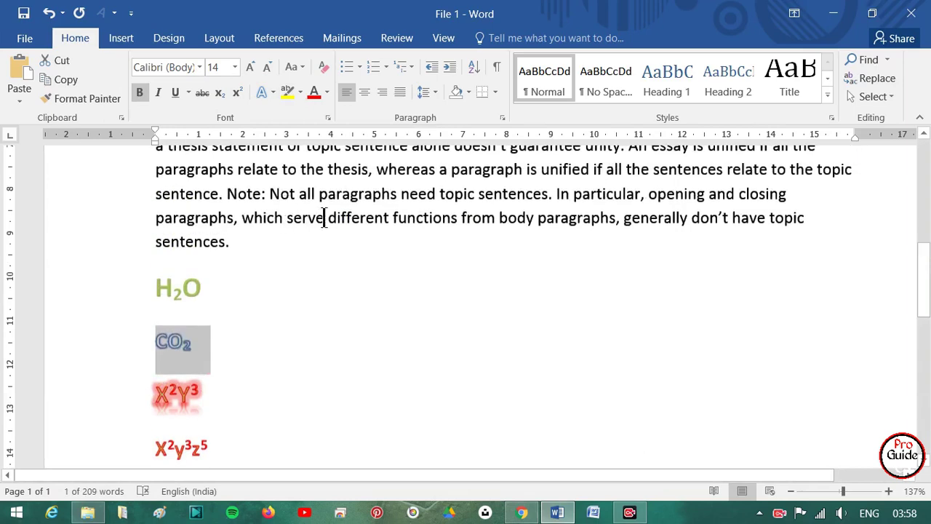
{"action": "scroll", "coordinate": [328, 217], "scroll_direction": "up", "scroll_amount": 3}
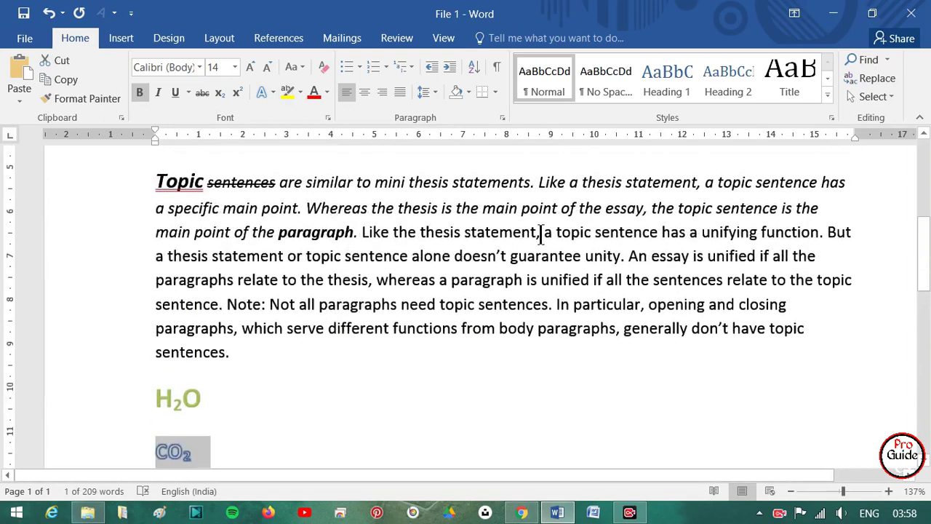
{"action": "left_click_drag", "start_coordinate": [539, 231], "coordinate": [484, 232]}
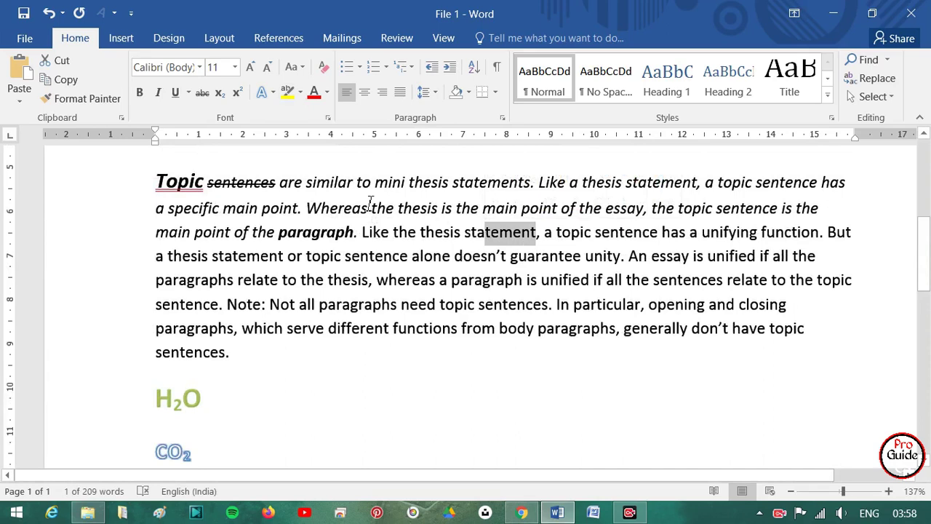
{"action": "left_click_drag", "start_coordinate": [366, 243], "coordinate": [594, 262]}
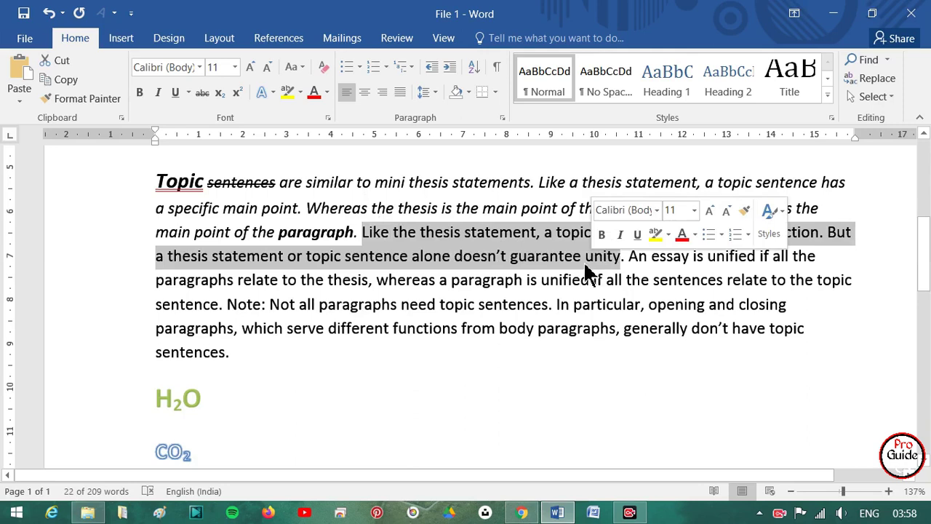
{"action": "left_click", "coordinate": [301, 92]}
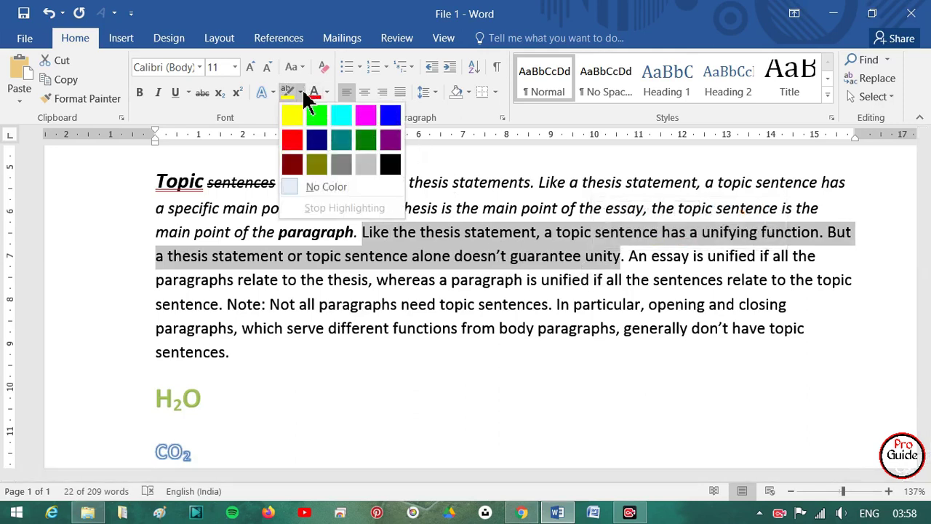
{"action": "left_click", "coordinate": [311, 111]}
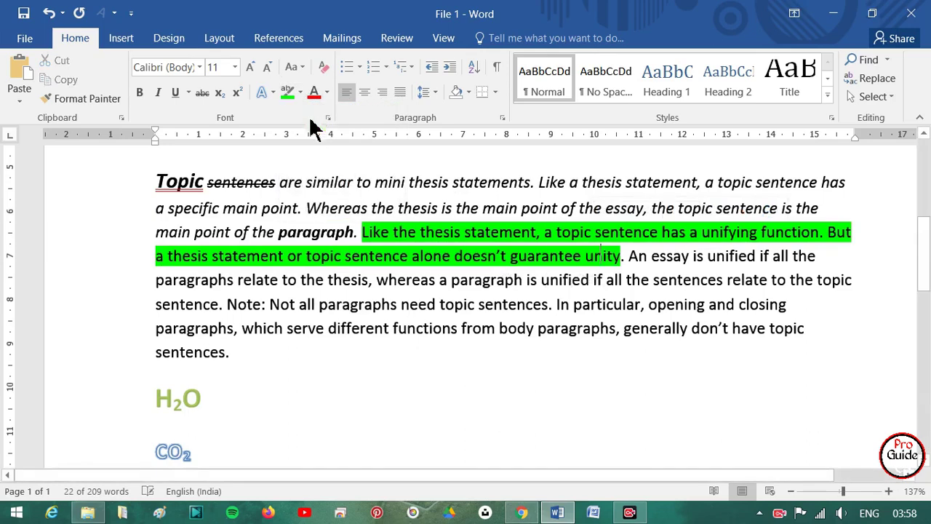
{"action": "left_click", "coordinate": [611, 259]}
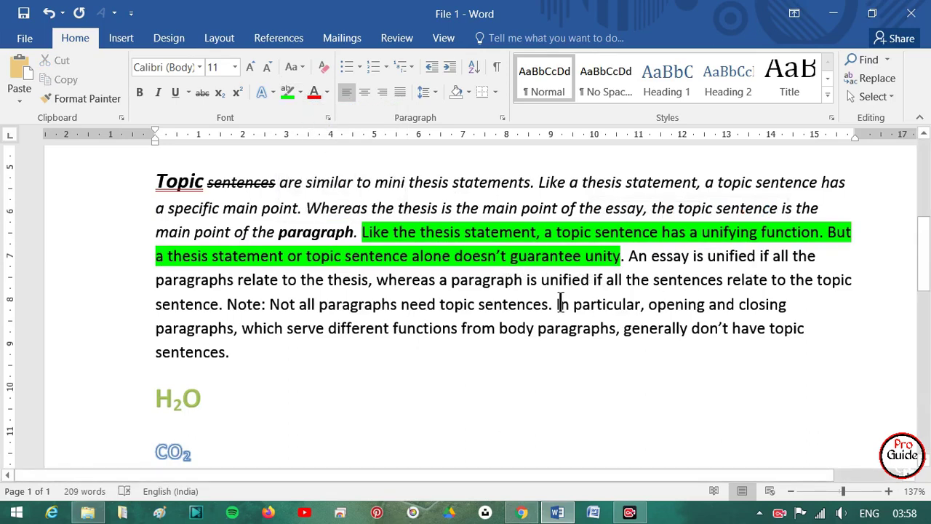
{"action": "left_click_drag", "start_coordinate": [558, 304], "coordinate": [615, 329]}
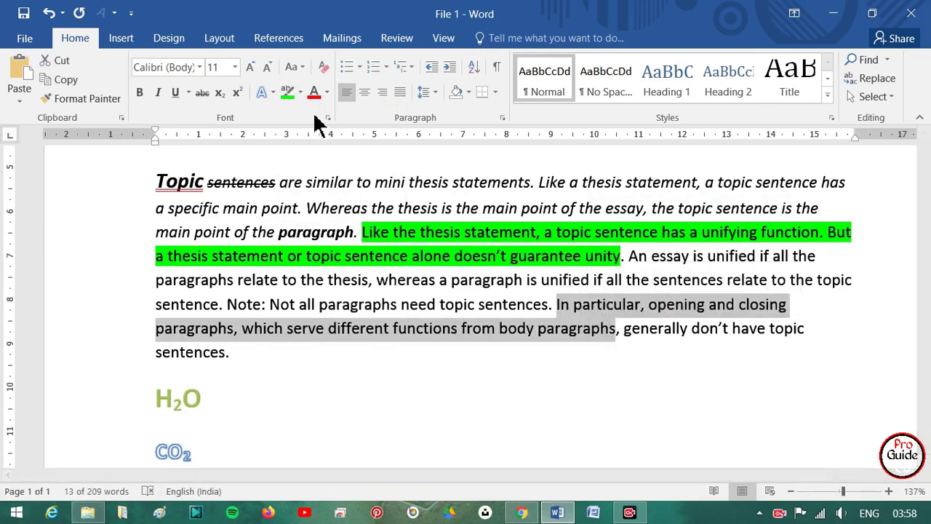
{"action": "left_click", "coordinate": [300, 92]}
Highlight the selected phrase yellow, then colour the word Topic dark green
{"action": "left_click", "coordinate": [292, 109]}
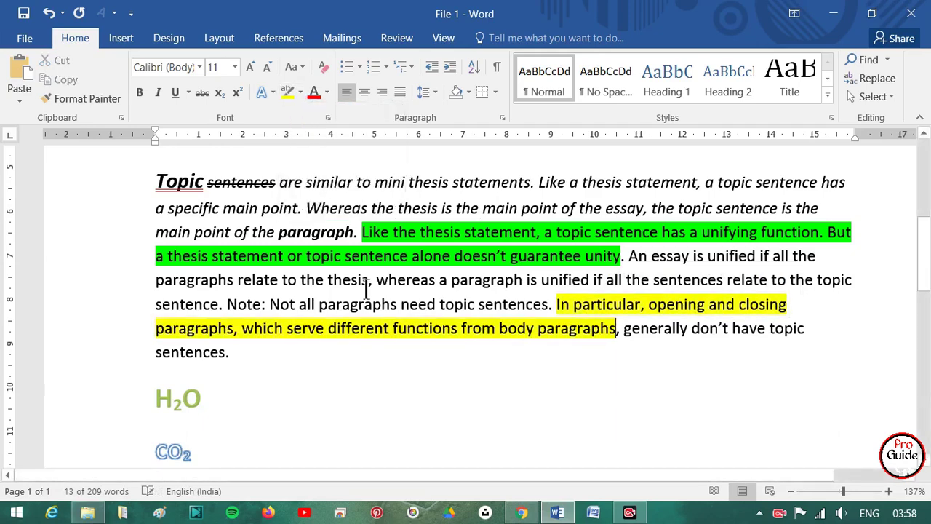
{"action": "left_click", "coordinate": [367, 288]}
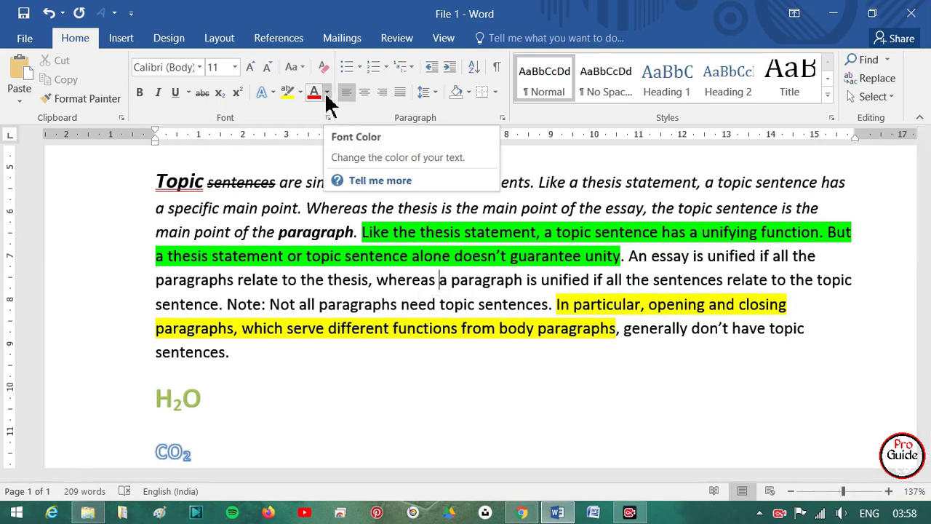
{"action": "double_click", "coordinate": [202, 181]}
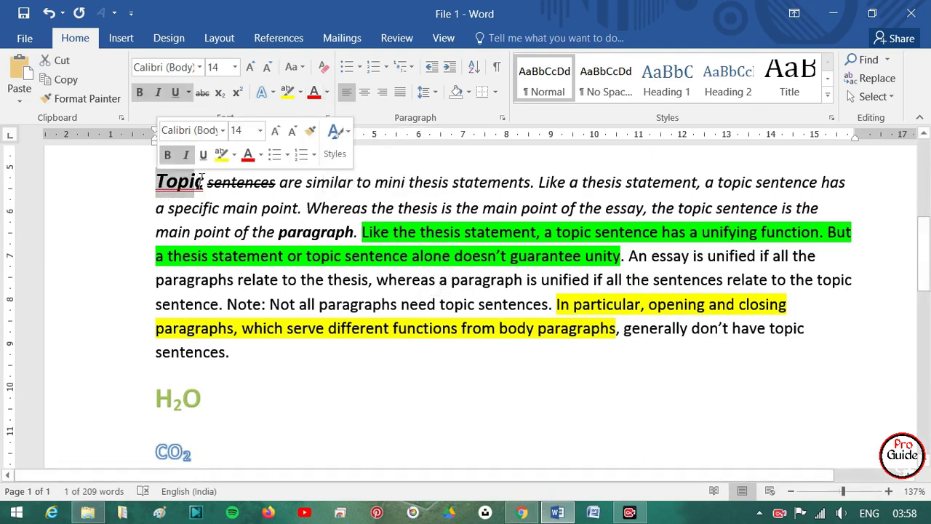
{"action": "left_click", "coordinate": [326, 92]}
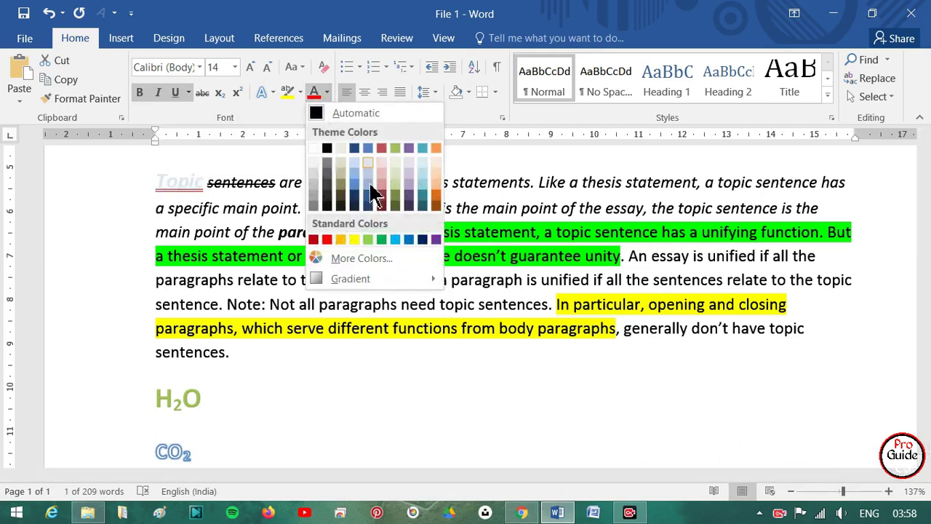
{"action": "left_click", "coordinate": [383, 241]}
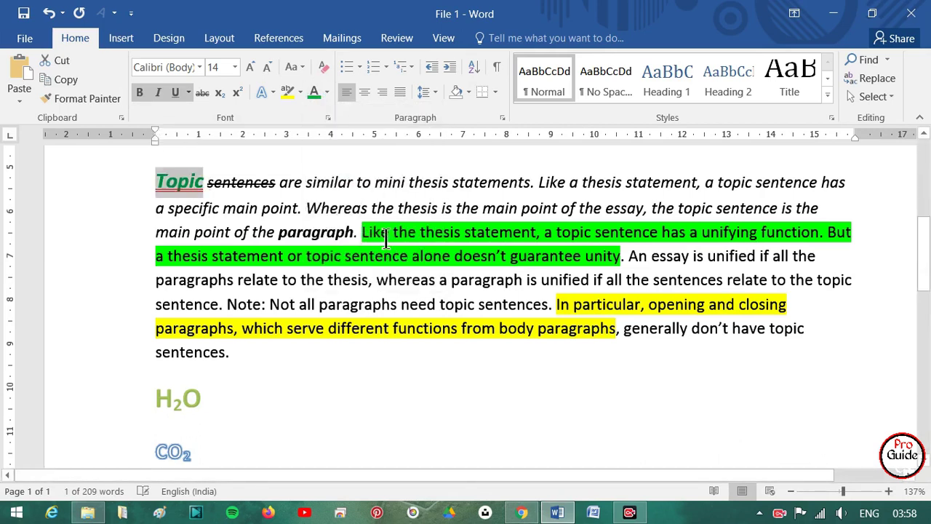
{"action": "left_click", "coordinate": [349, 215]}
Colour the word Note: red from the Font Color palette
{"action": "scroll", "coordinate": [250, 340], "scroll_direction": "down", "scroll_amount": 1}
{"action": "scroll", "coordinate": [248, 291], "scroll_direction": "down", "scroll_amount": 2}
{"action": "scroll", "coordinate": [249, 291], "scroll_direction": "down", "scroll_amount": 2}
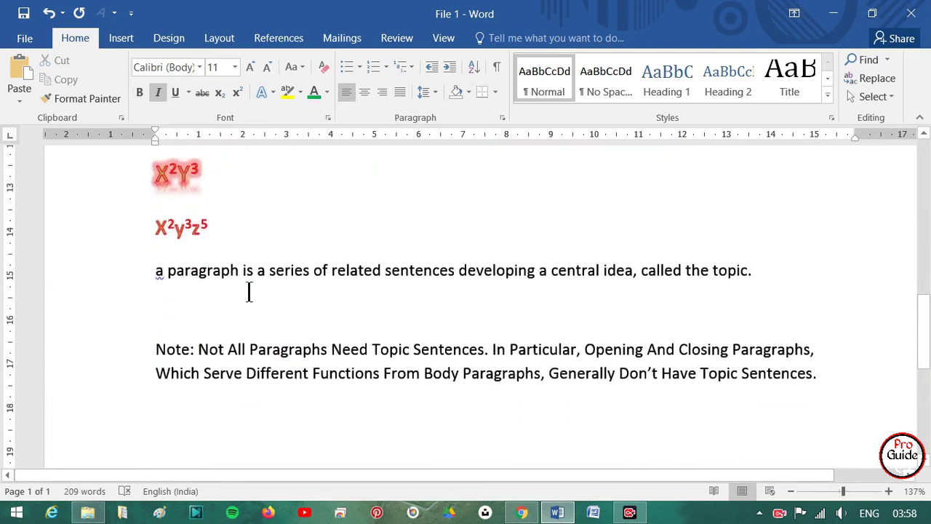
{"action": "left_click_drag", "start_coordinate": [198, 355], "coordinate": [155, 354]}
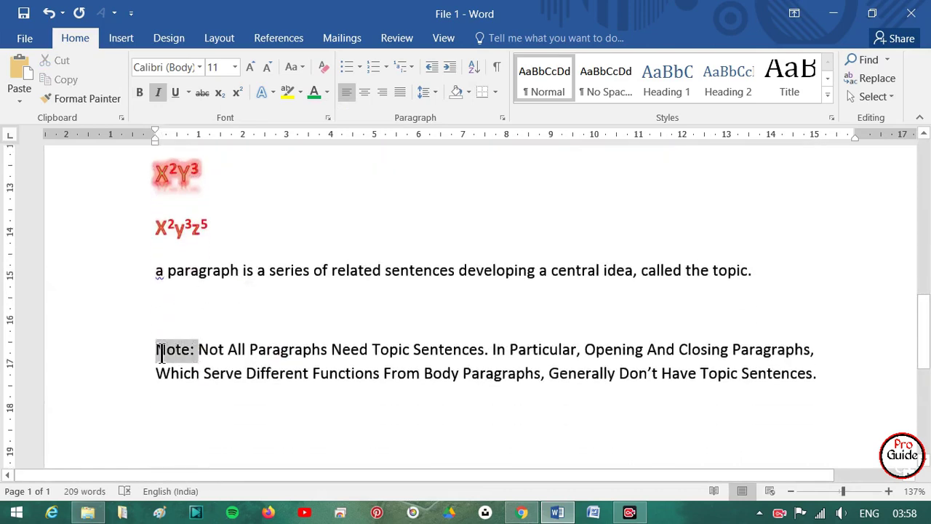
{"action": "left_click", "coordinate": [327, 93]}
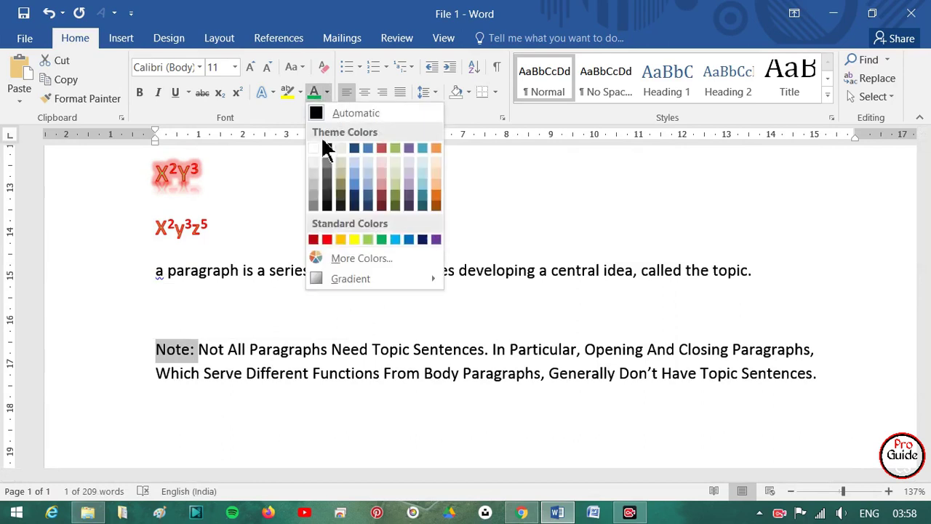
{"action": "left_click", "coordinate": [323, 240]}
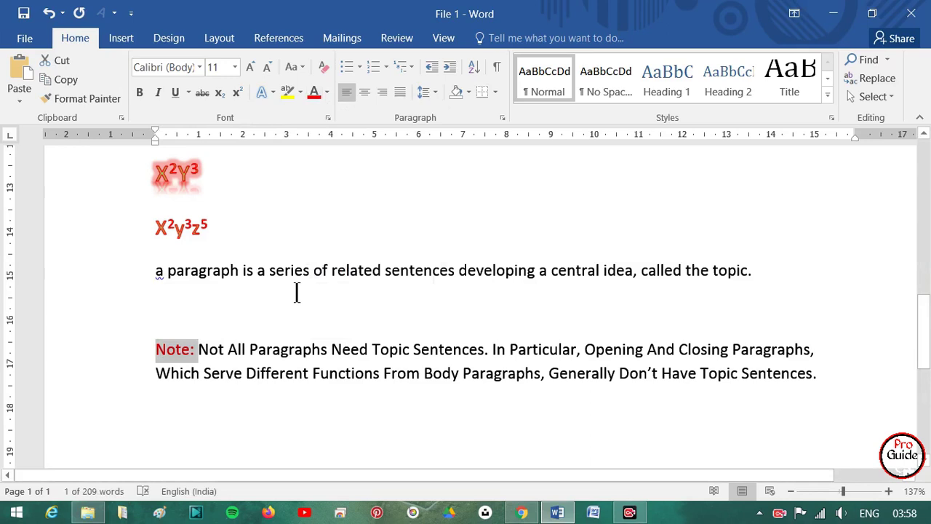
Open the More Colors picker and close it without changes
{"action": "left_click", "coordinate": [327, 93]}
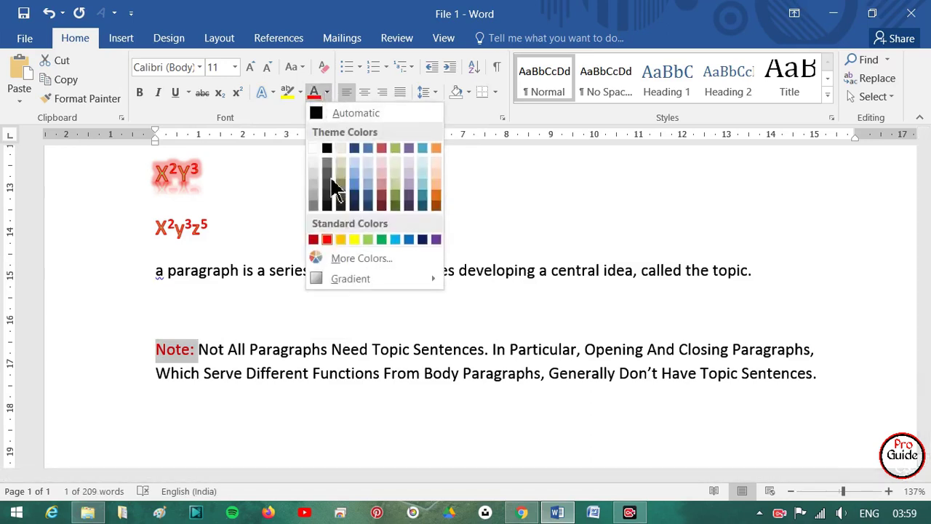
{"action": "left_click", "coordinate": [340, 262]}
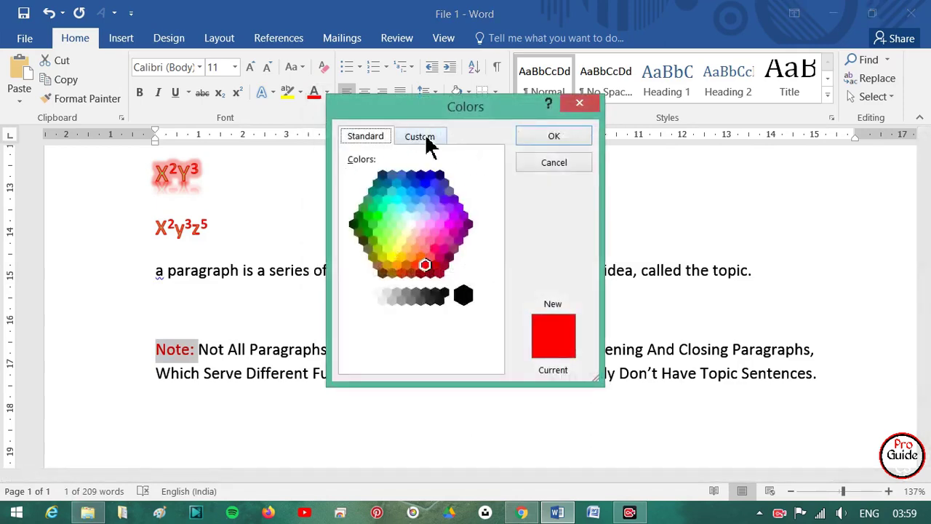
{"action": "left_click", "coordinate": [588, 107]}
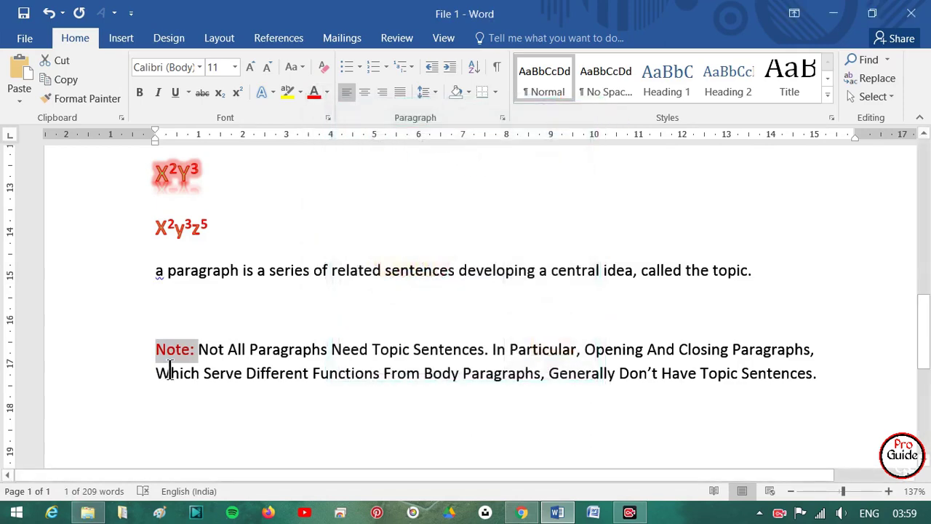
Grow the word Note: to 22 pt
{"action": "left_click", "coordinate": [249, 67]}
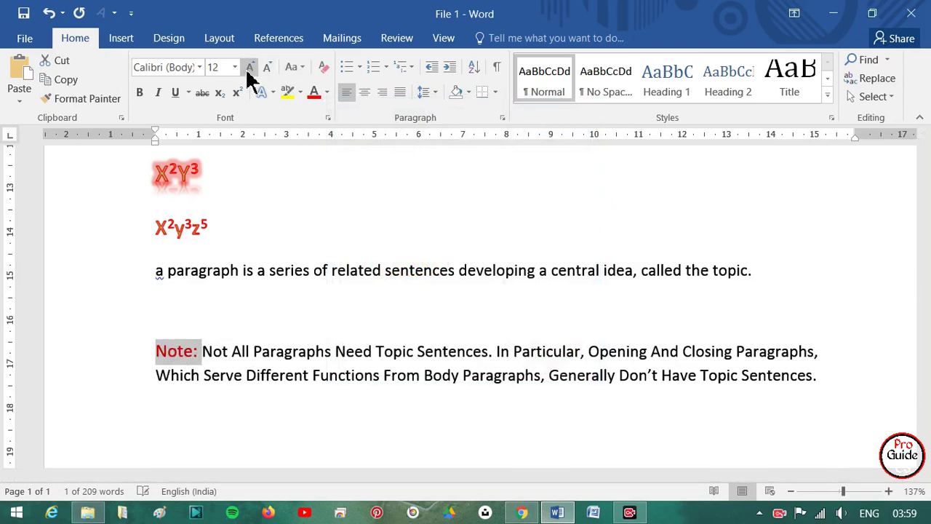
{"action": "left_click", "coordinate": [250, 67]}
{"action": "left_click", "coordinate": [250, 67]}
{"action": "left_click", "coordinate": [249, 67]}
{"action": "left_click", "coordinate": [249, 67]}
{"action": "left_click", "coordinate": [250, 67]}
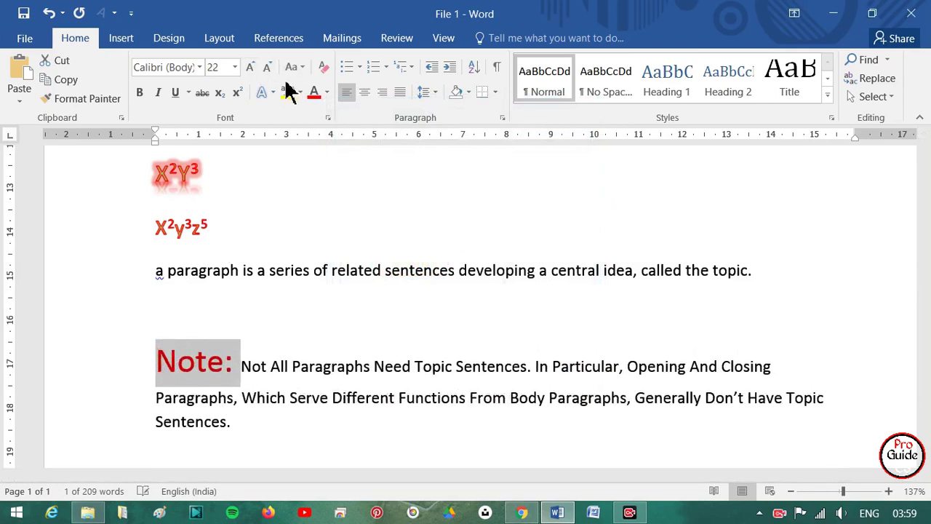
Apply a light From Center gradient font colour to Note:
{"action": "left_click", "coordinate": [328, 92]}
{"action": "mouse_move", "coordinate": [320, 279]}
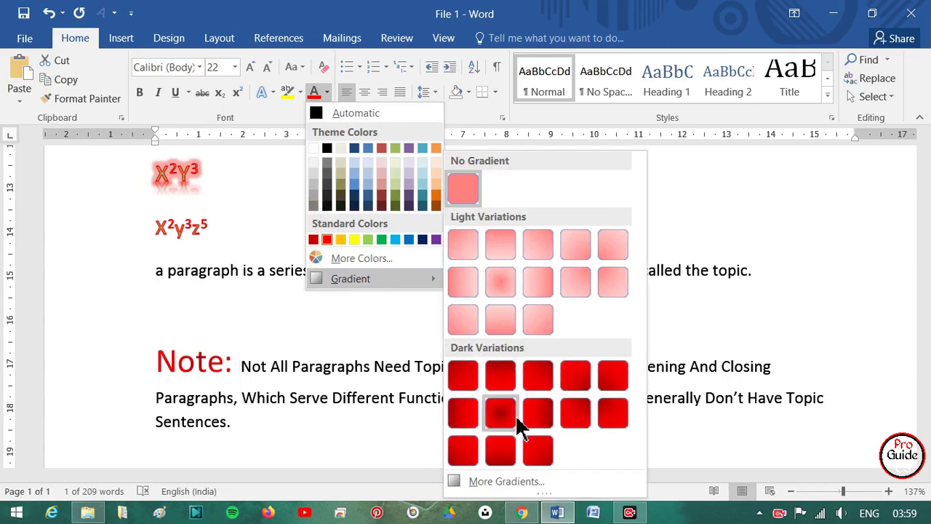
{"action": "left_click", "coordinate": [505, 285]}
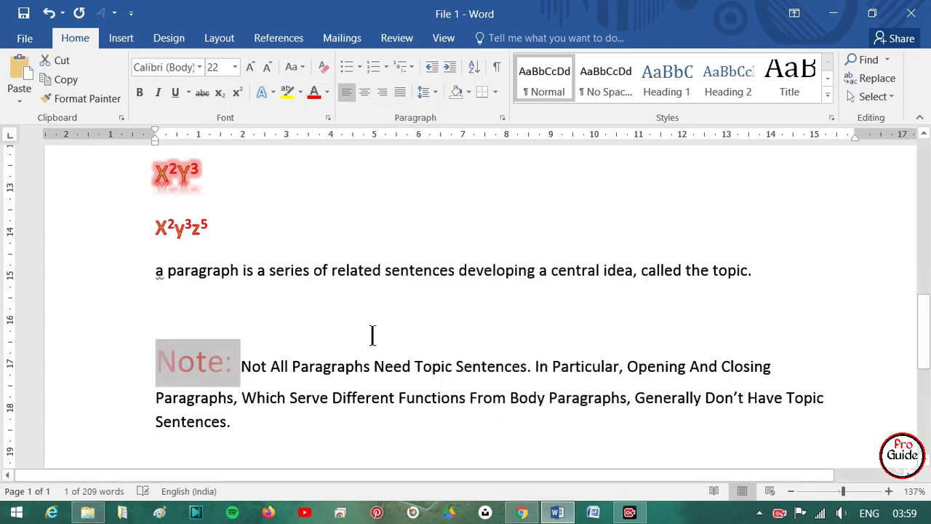
{"action": "left_click", "coordinate": [252, 397]}
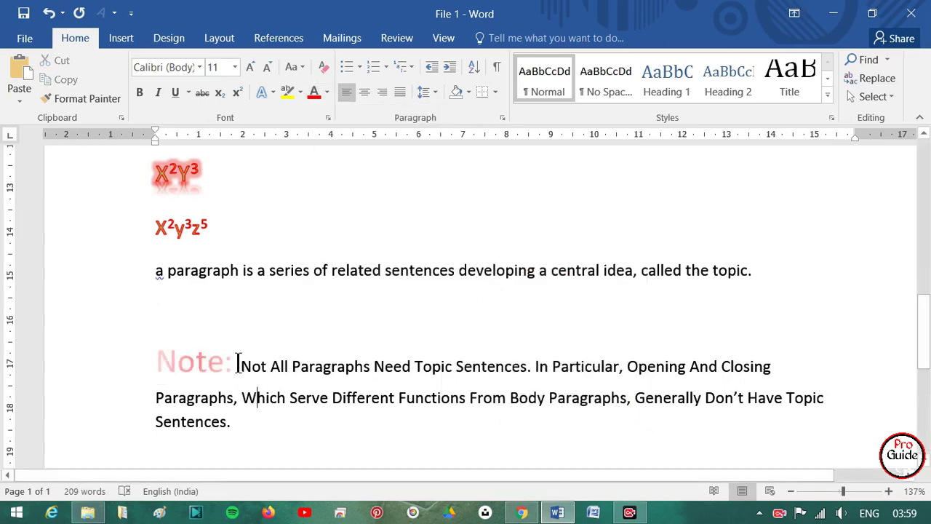
Reselect Note: and bring up the Font Color gradient options again
{"action": "left_click_drag", "start_coordinate": [246, 366], "coordinate": [147, 364]}
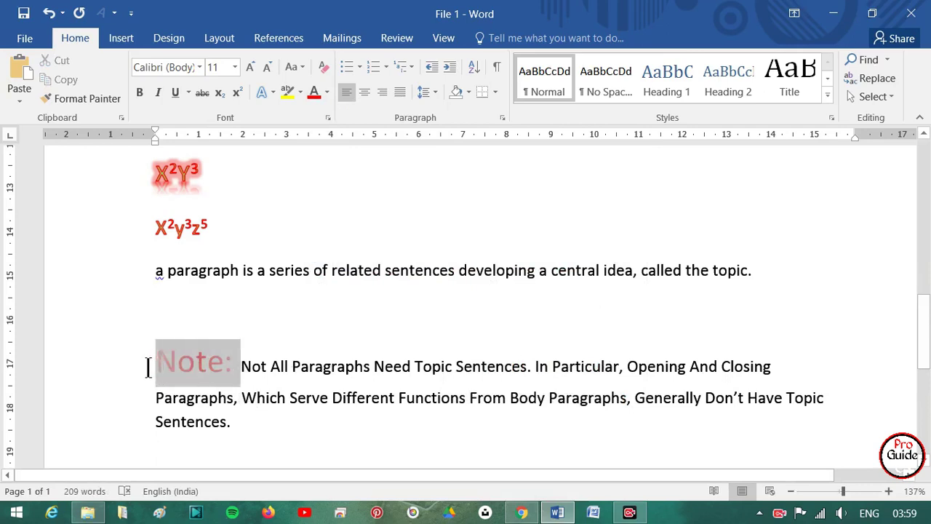
{"action": "left_click", "coordinate": [327, 93]}
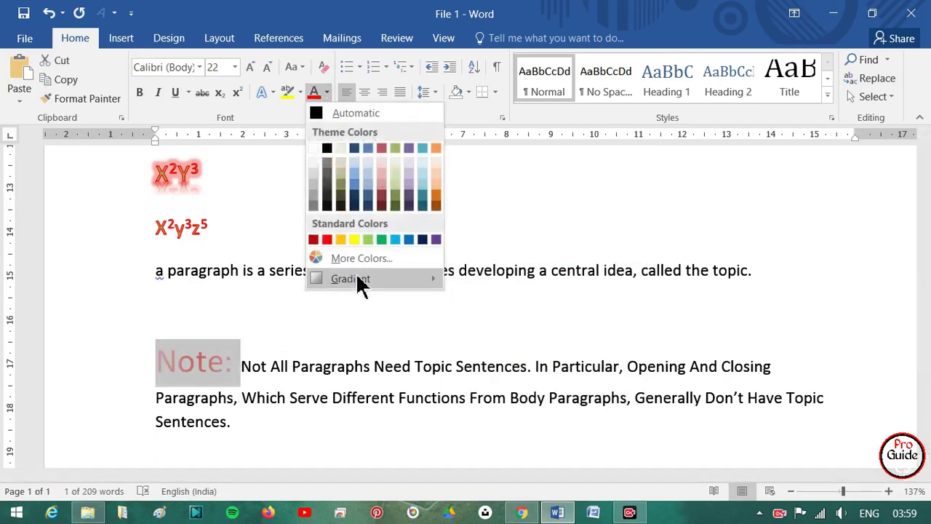
{"action": "mouse_move", "coordinate": [360, 284]}
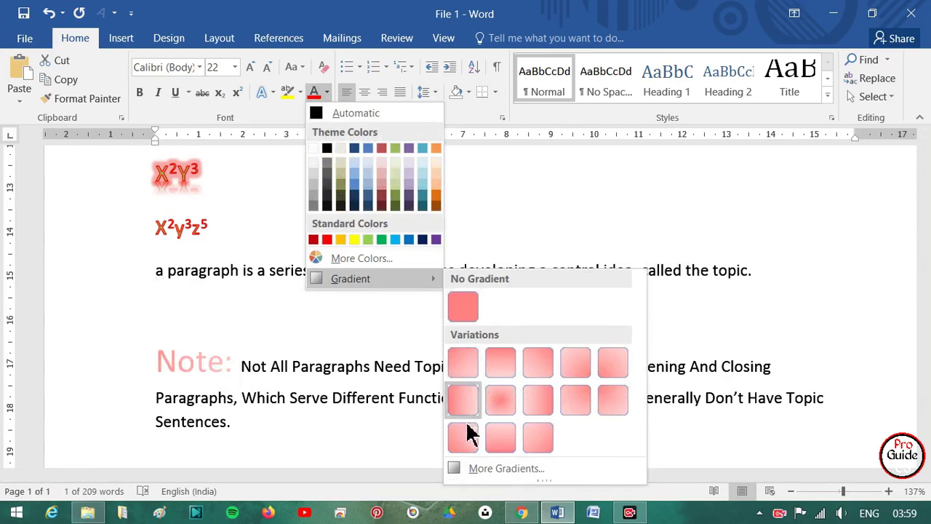
Give Note: a red preset radial gradient with the middle stop at 67%
{"action": "left_click", "coordinate": [511, 469]}
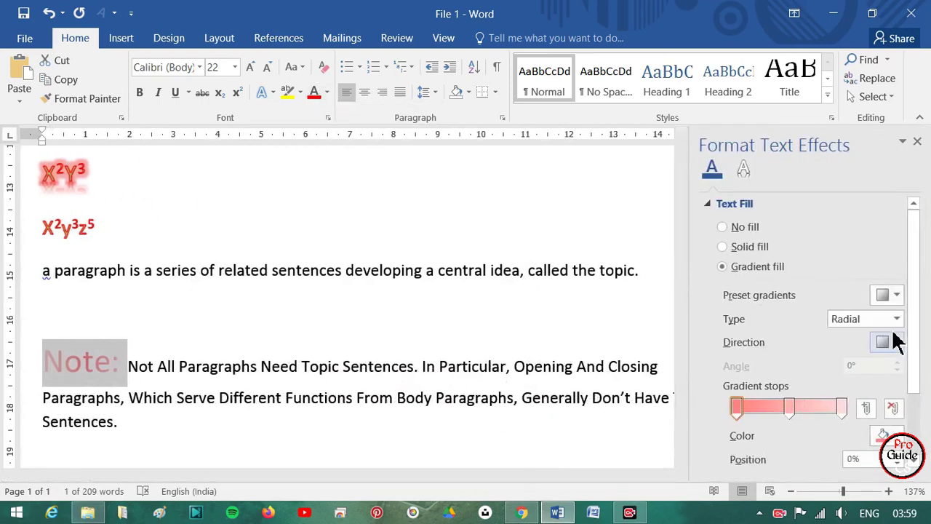
{"action": "left_click", "coordinate": [898, 295]}
{"action": "left_click", "coordinate": [768, 435]}
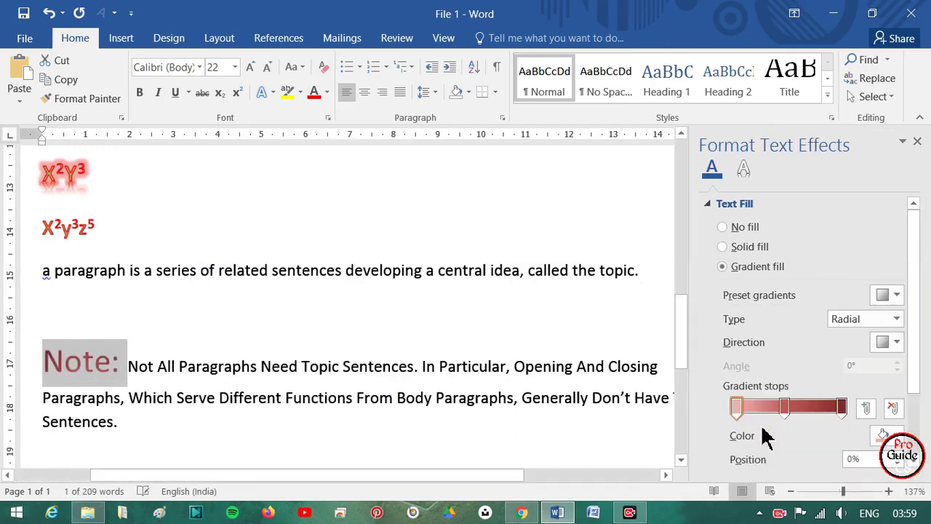
{"action": "left_click", "coordinate": [889, 342]}
{"action": "left_click", "coordinate": [831, 381]}
{"action": "left_click_drag", "start_coordinate": [784, 415], "coordinate": [807, 415]}
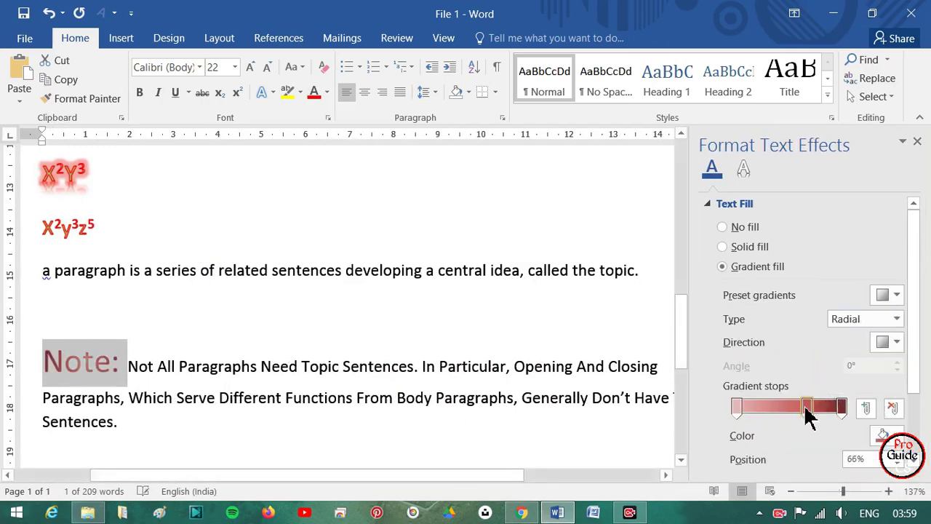
{"action": "left_click", "coordinate": [658, 212]}
{"action": "left_click", "coordinate": [917, 142]}
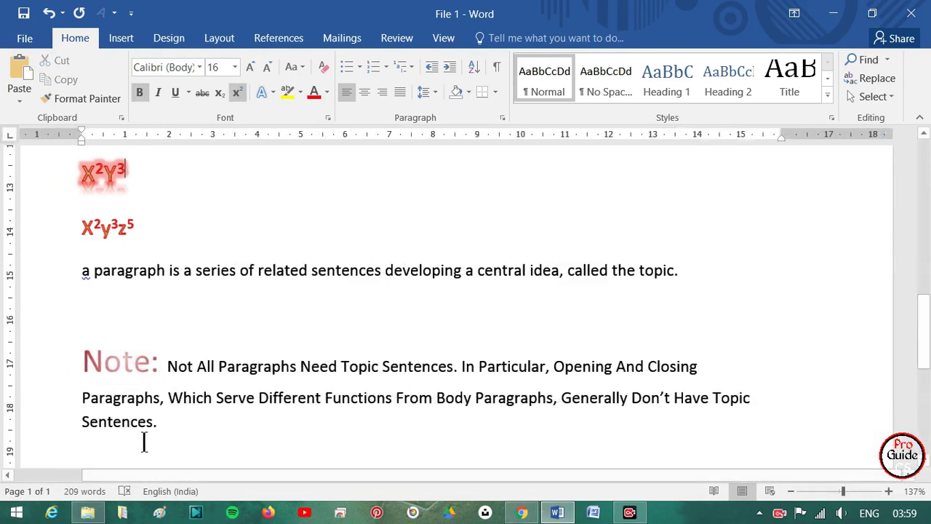
Place the caret before Note: and dismiss the Font Color palette unchanged
{"action": "left_click", "coordinate": [175, 362]}
{"action": "left_click", "coordinate": [327, 92]}
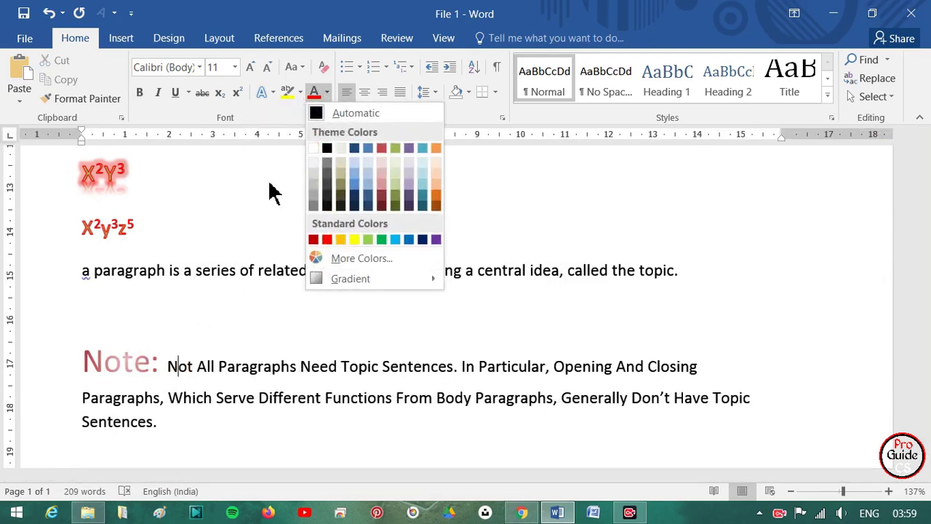
{"action": "left_click", "coordinate": [154, 334]}
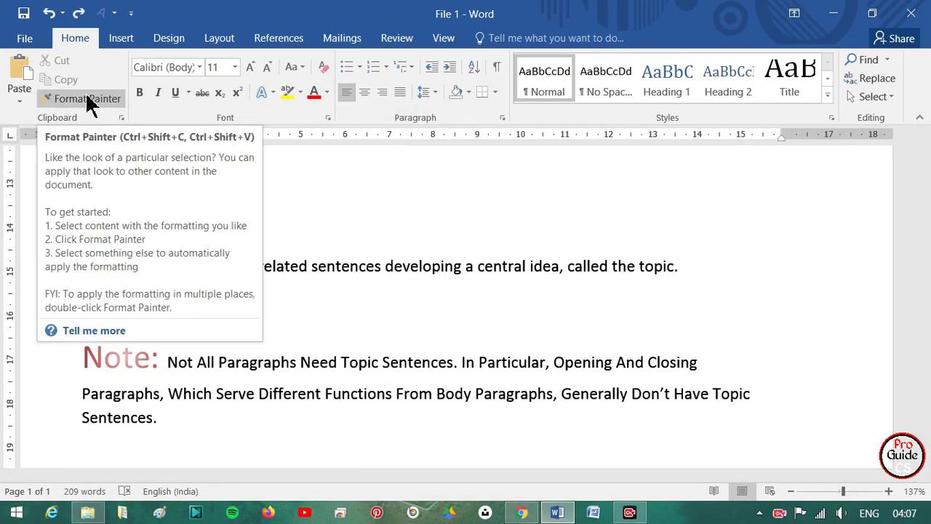
Format-paint the green-highlighted 'sentence' style onto the word 'sentences' after Topic
{"action": "scroll", "coordinate": [301, 266], "scroll_direction": "up", "scroll_amount": 2}
{"action": "scroll", "coordinate": [302, 267], "scroll_direction": "up", "scroll_amount": 1}
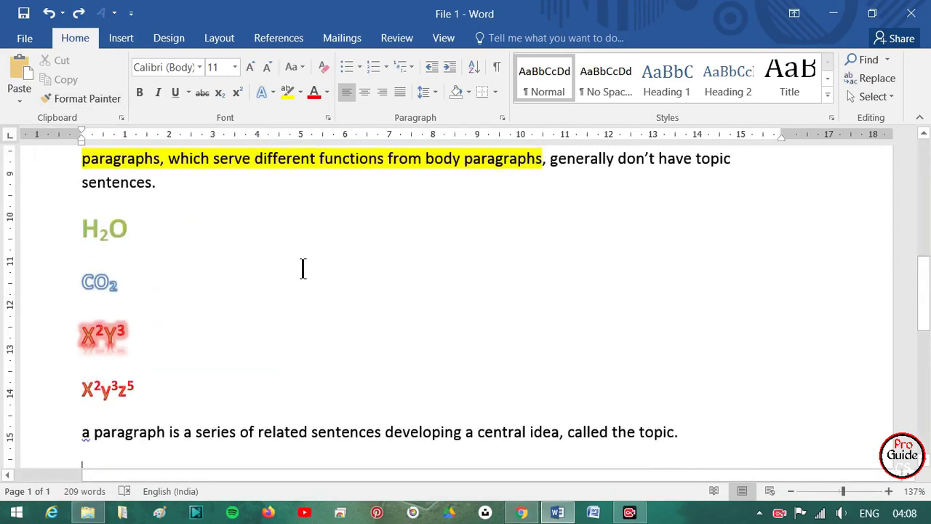
{"action": "scroll", "coordinate": [284, 269], "scroll_direction": "up", "scroll_amount": 2}
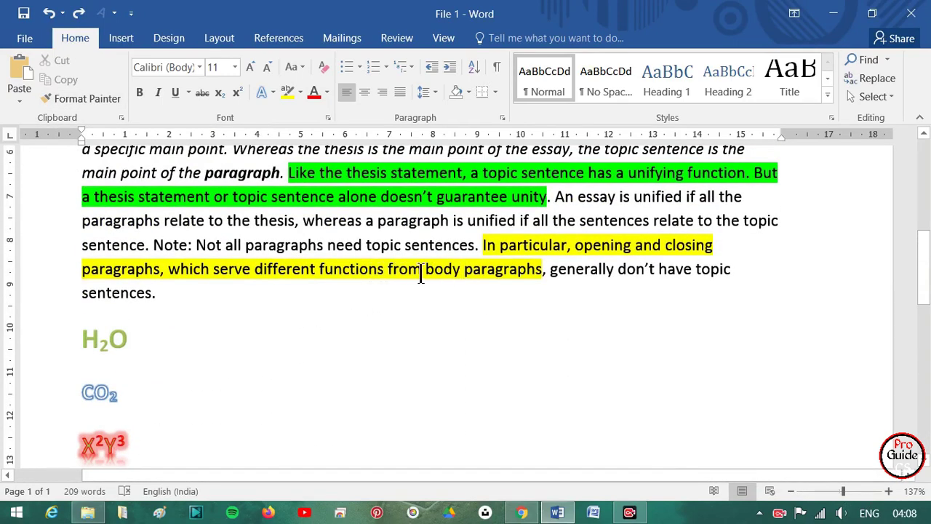
{"action": "scroll", "coordinate": [371, 271], "scroll_direction": "up", "scroll_amount": 1}
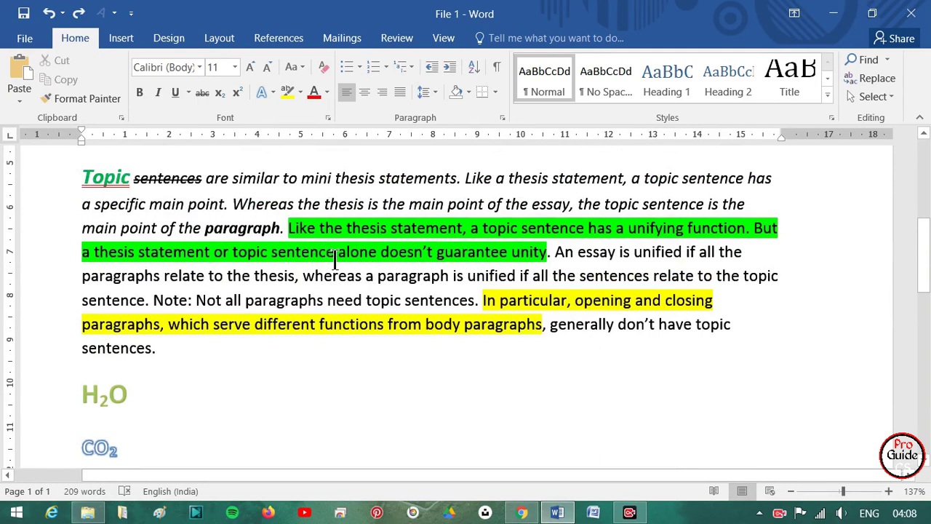
{"action": "left_click_drag", "start_coordinate": [334, 258], "coordinate": [273, 252]}
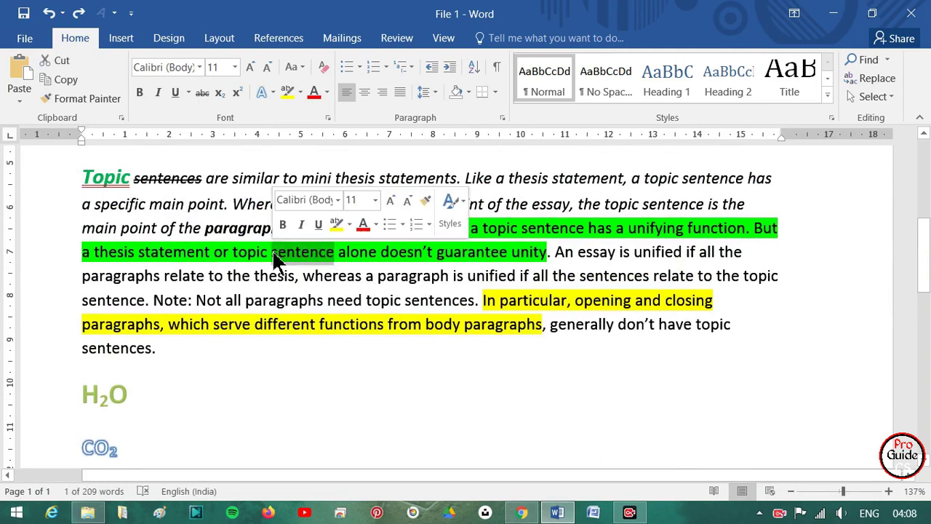
{"action": "left_click", "coordinate": [92, 97]}
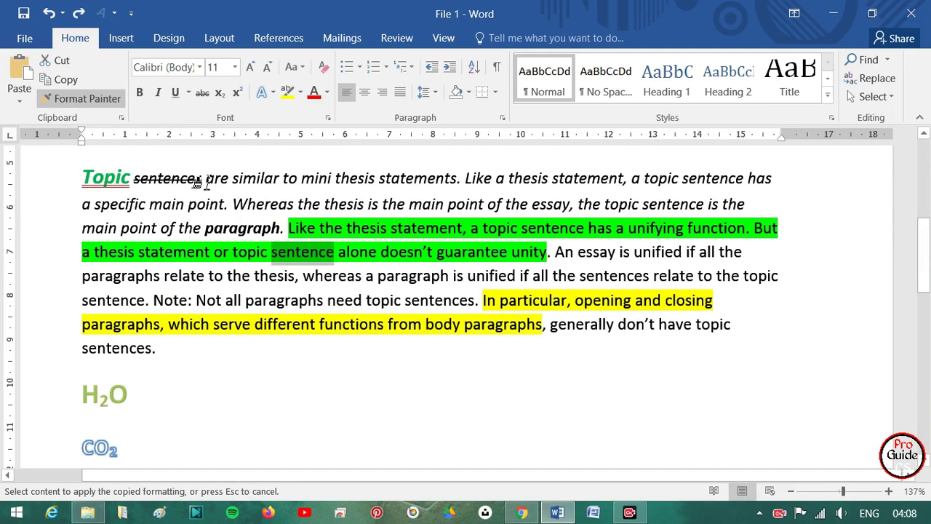
{"action": "left_click_drag", "start_coordinate": [207, 182], "coordinate": [135, 179]}
Deselect to check the result, then select the word Topic
{"action": "left_click", "coordinate": [297, 258]}
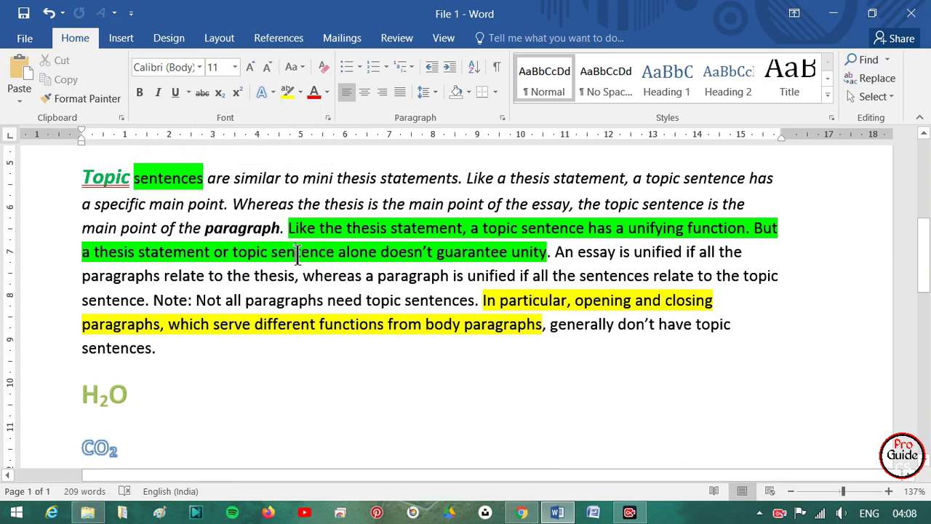
{"action": "left_click", "coordinate": [131, 181]}
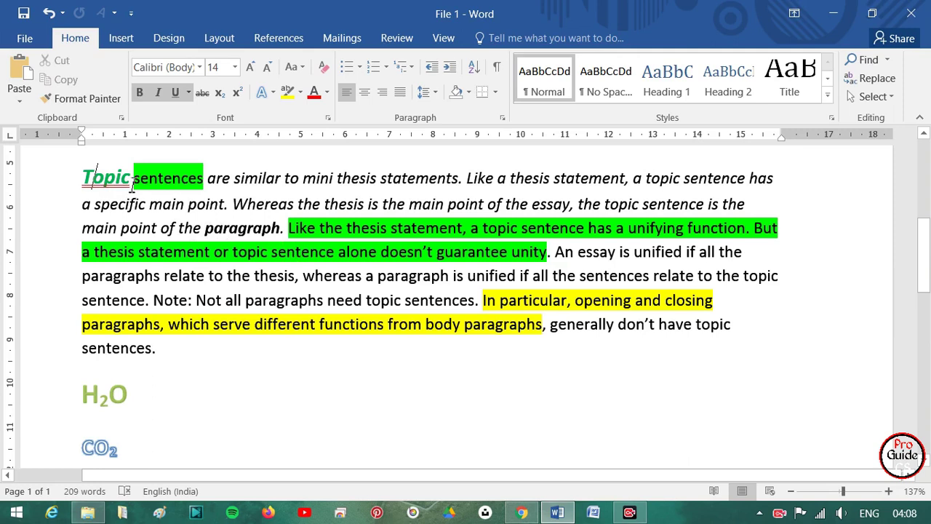
{"action": "left_click_drag", "start_coordinate": [131, 185], "coordinate": [86, 191]}
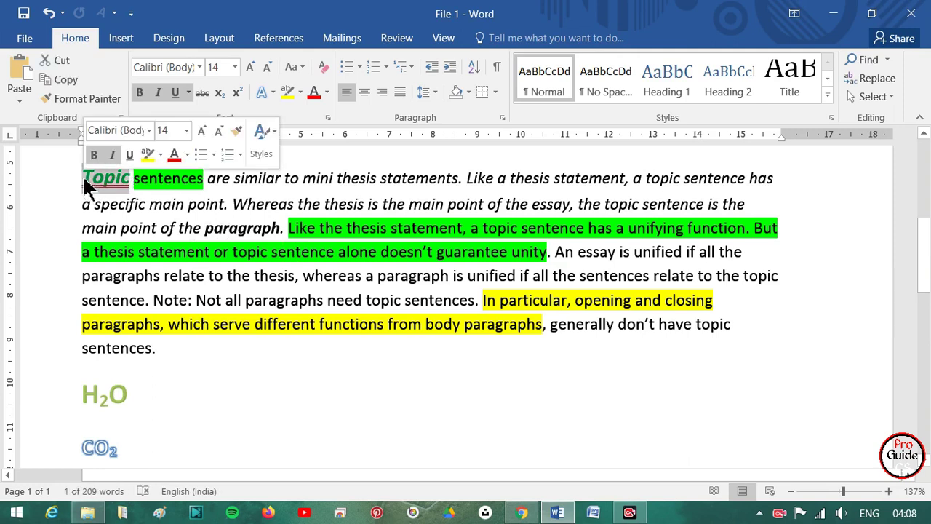
Format-paint Topic's dark green bold style with red double underline onto Note:
{"action": "left_click", "coordinate": [63, 100]}
{"action": "scroll", "coordinate": [222, 231], "scroll_direction": "down", "scroll_amount": 3}
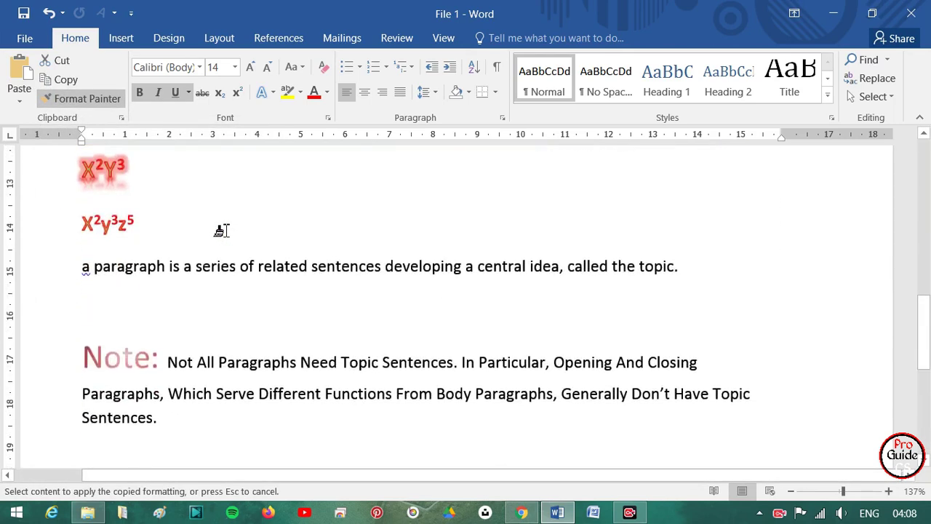
{"action": "scroll", "coordinate": [219, 229], "scroll_direction": "down", "scroll_amount": 3}
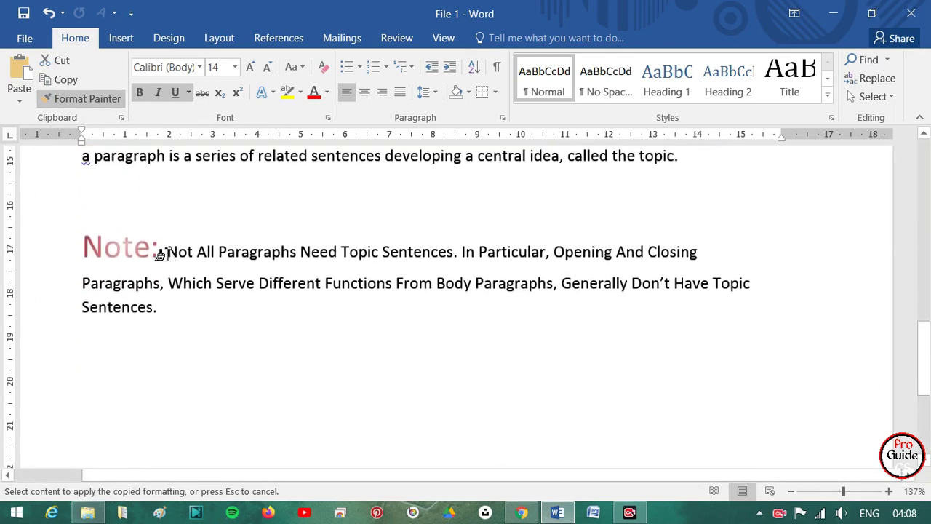
{"action": "left_click_drag", "start_coordinate": [161, 254], "coordinate": [102, 262]}
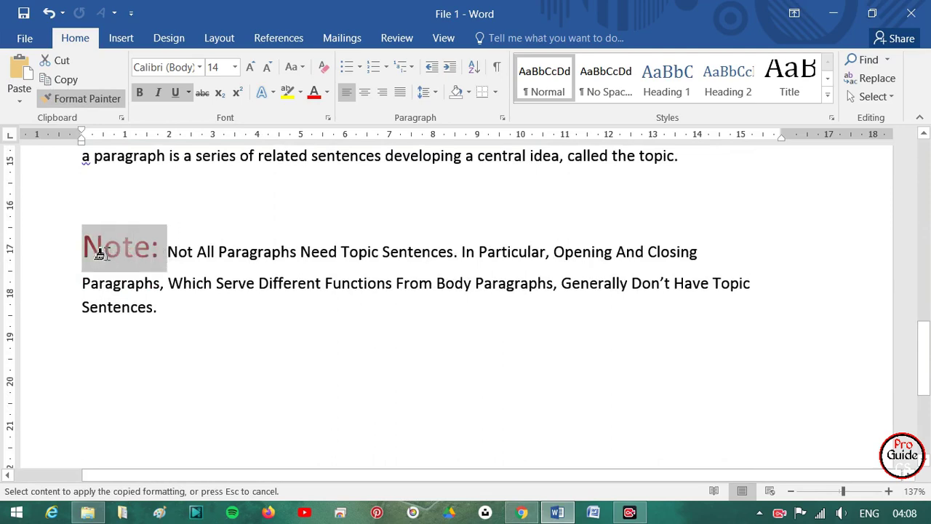
{"action": "scroll", "coordinate": [99, 251], "scroll_direction": "up", "scroll_amount": 3}
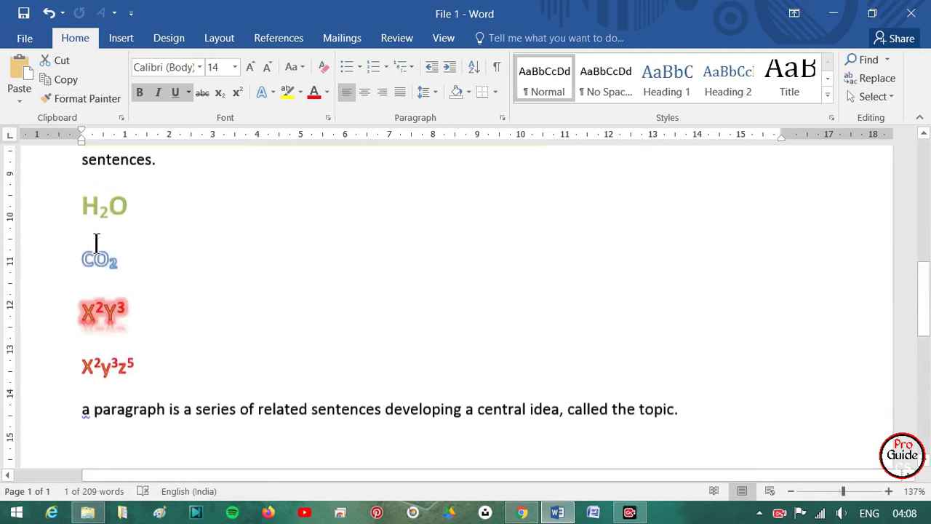
{"action": "scroll", "coordinate": [94, 243], "scroll_direction": "up", "scroll_amount": 3}
{"action": "scroll", "coordinate": [107, 183], "scroll_direction": "down", "scroll_amount": 5}
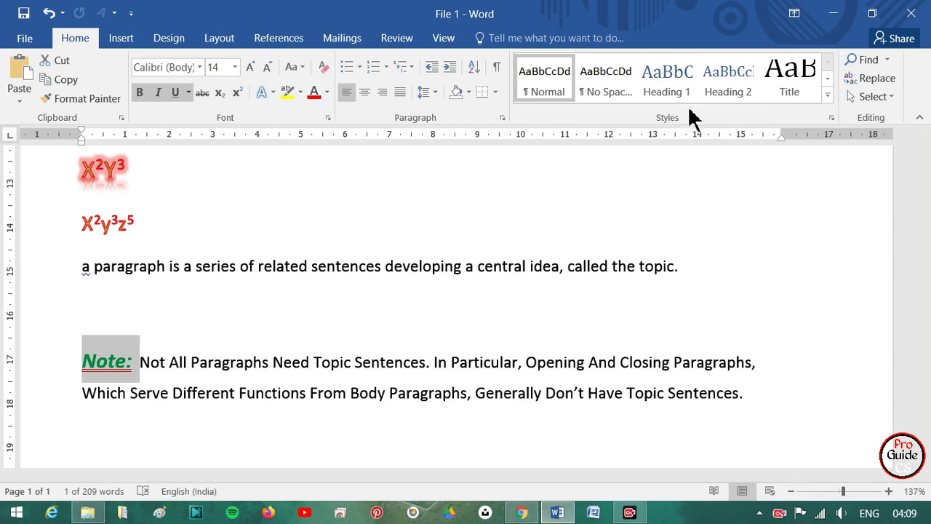
{"action": "left_click", "coordinate": [630, 513]}
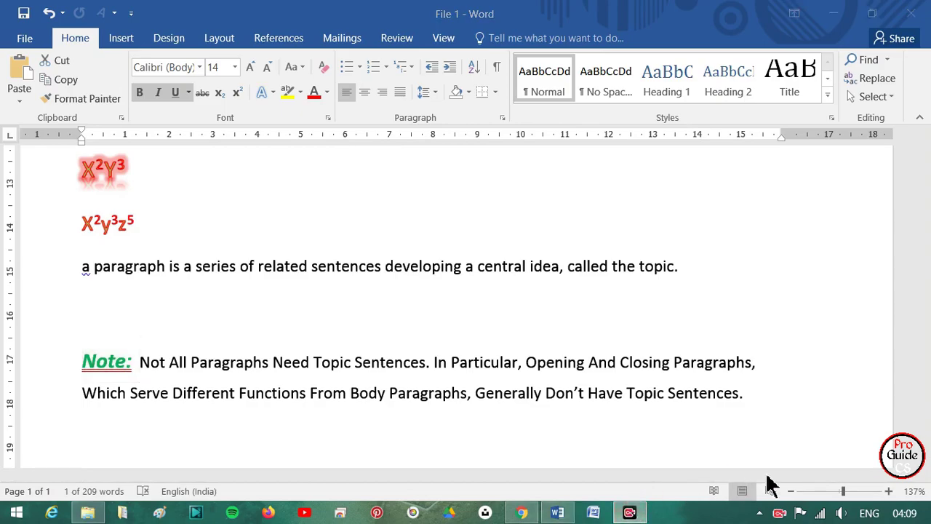